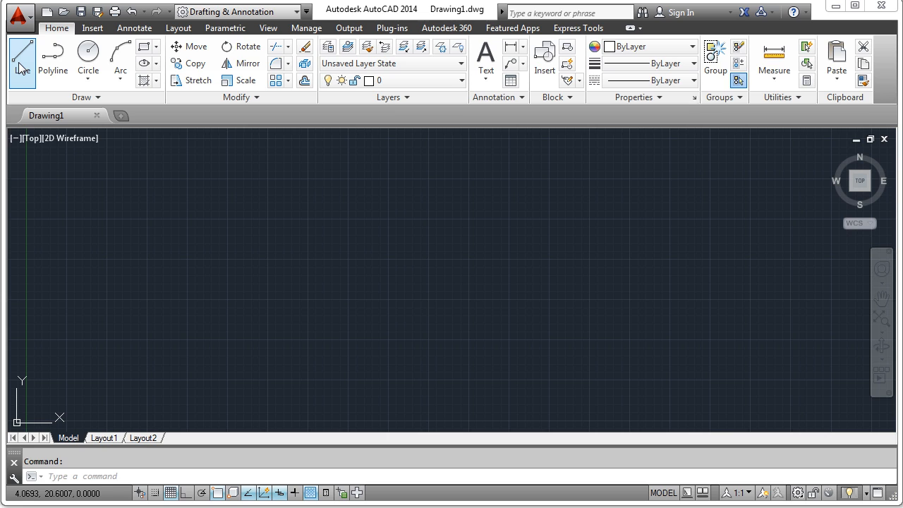
Draw a closed four-sided polyline with its lower-left side about 7.7 units long, and select it once to check its selection.
click(56, 64)
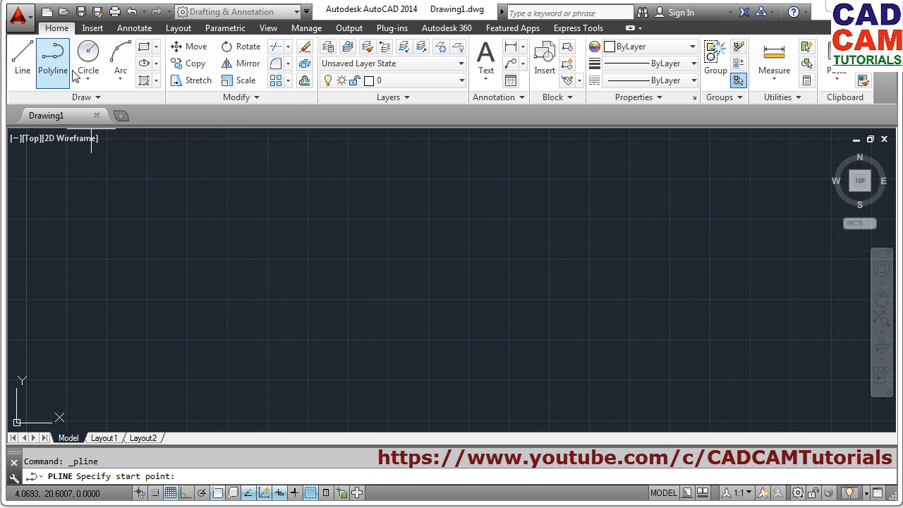
click(195, 297)
click(312, 185)
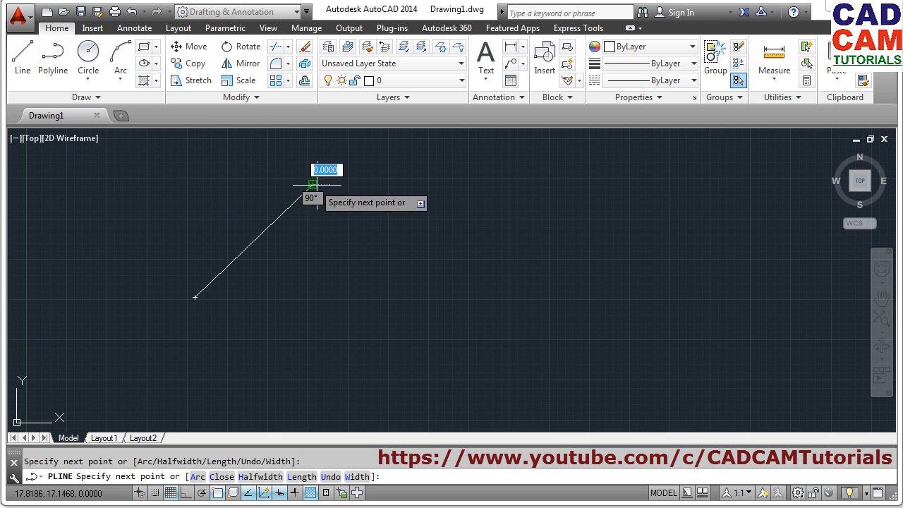
click(429, 276)
click(291, 376)
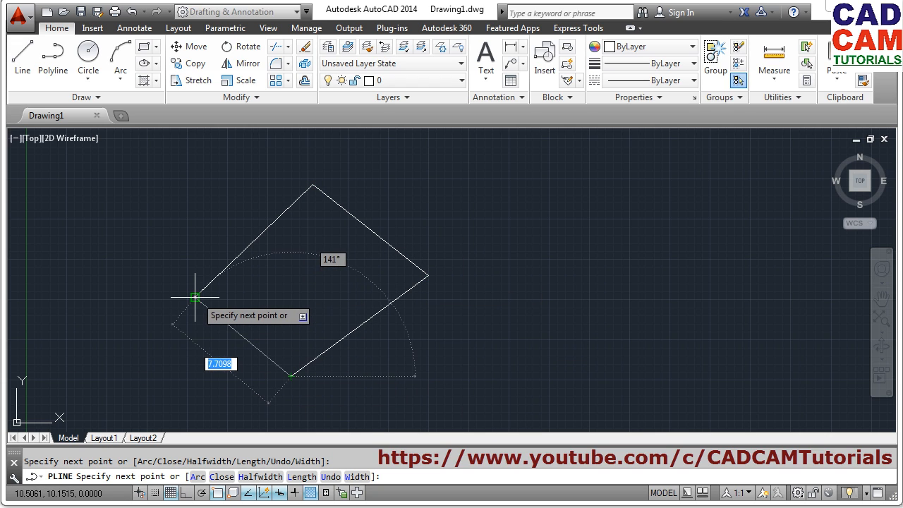
click(195, 297)
key(Return)
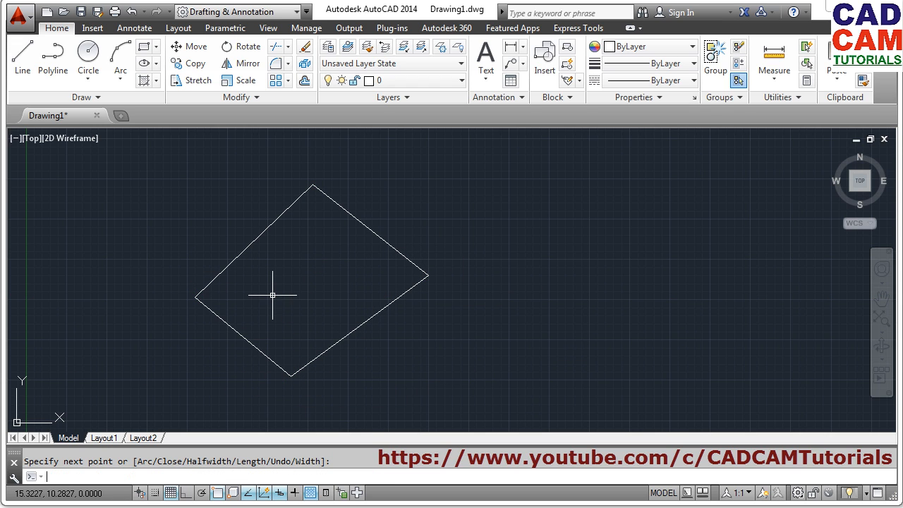
click(245, 250)
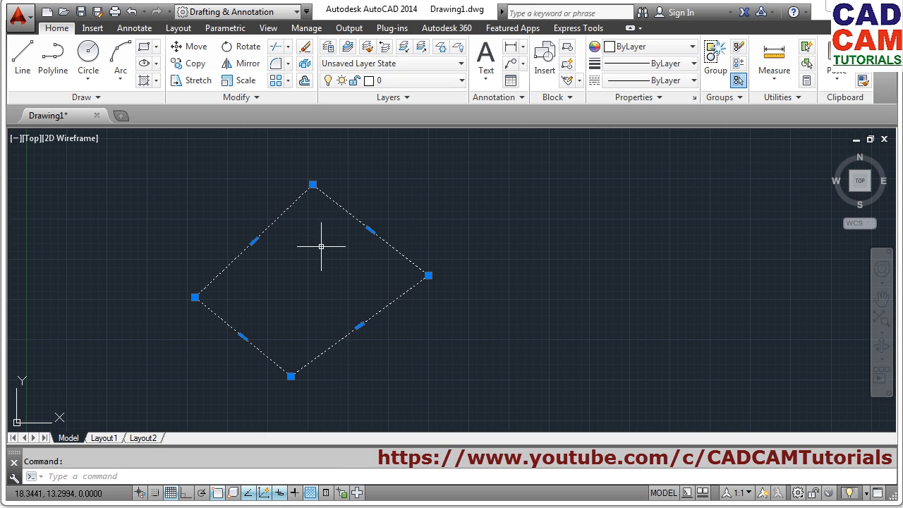
key(Escape)
Draw a closed four-sided shape from separate lines to the right of the polyline with the Line command.
click(22, 56)
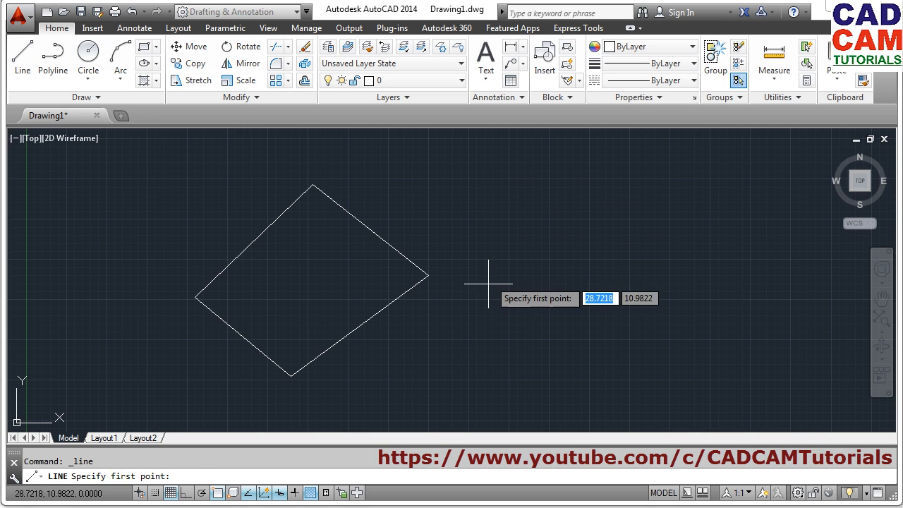
click(479, 309)
click(601, 198)
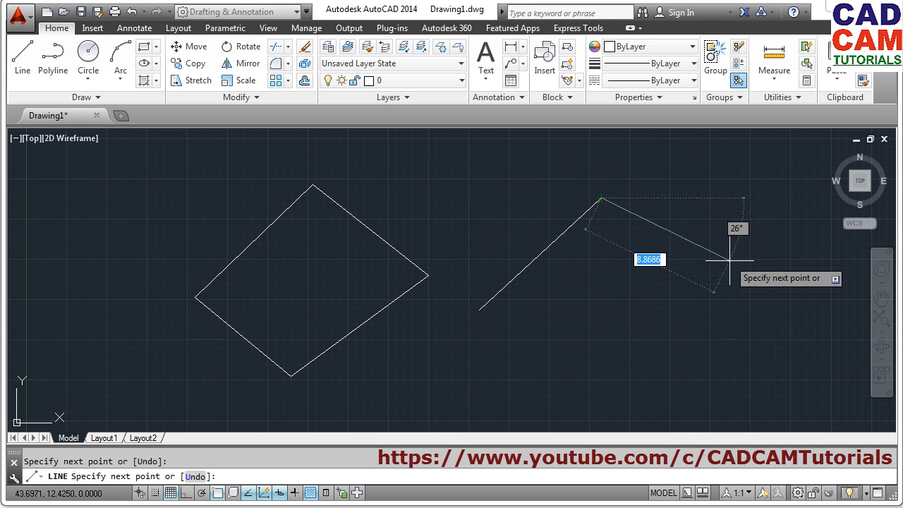
click(724, 297)
click(550, 386)
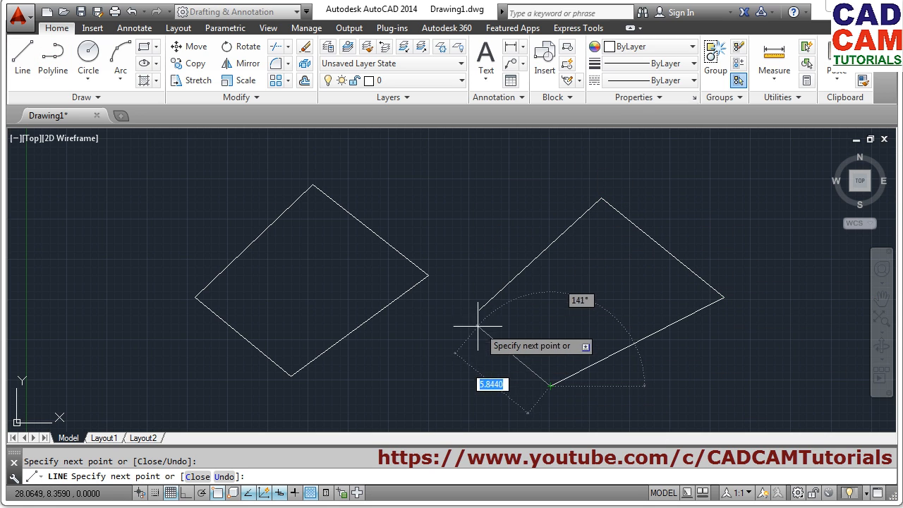
click(542, 309)
key(Return)
Select the sides of the line-drawn shape one by one to examine how its segments are selected, and clear the selection.
click(524, 269)
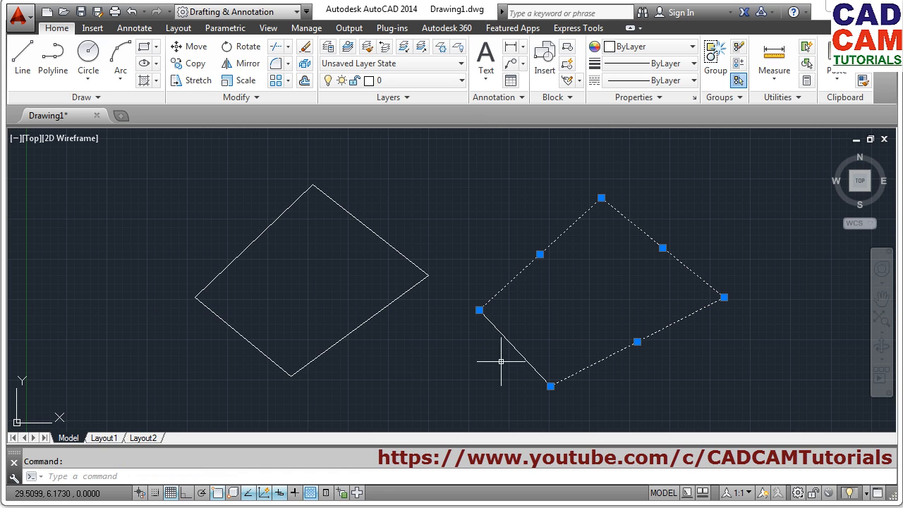
key(Escape)
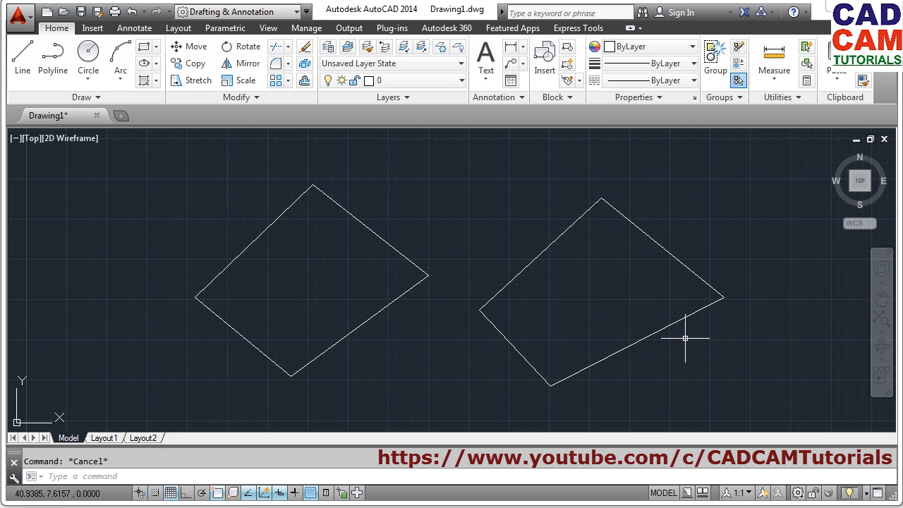
key(Return)
click(718, 372)
key(Escape)
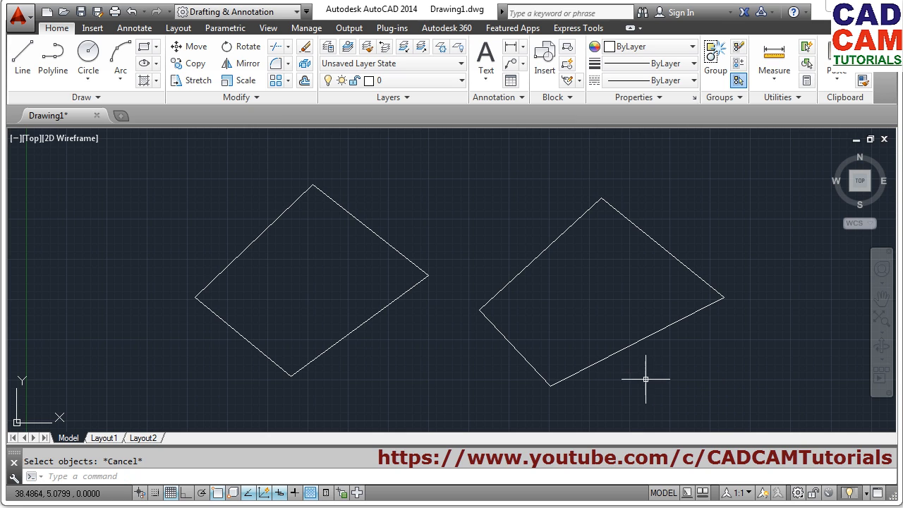
click(612, 360)
click(690, 260)
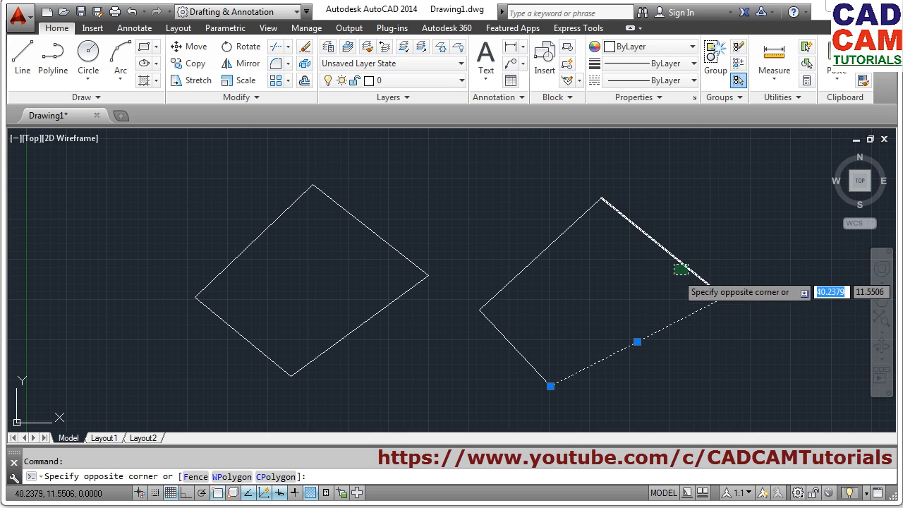
click(676, 275)
key(Escape)
Join the four lines of the right-hand shape into one polyline and select it once to check the result.
click(254, 97)
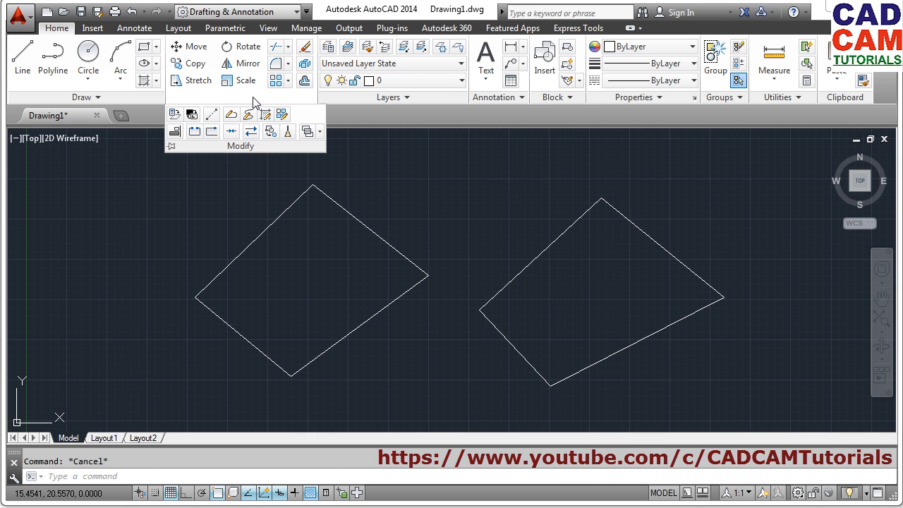
click(231, 132)
click(550, 244)
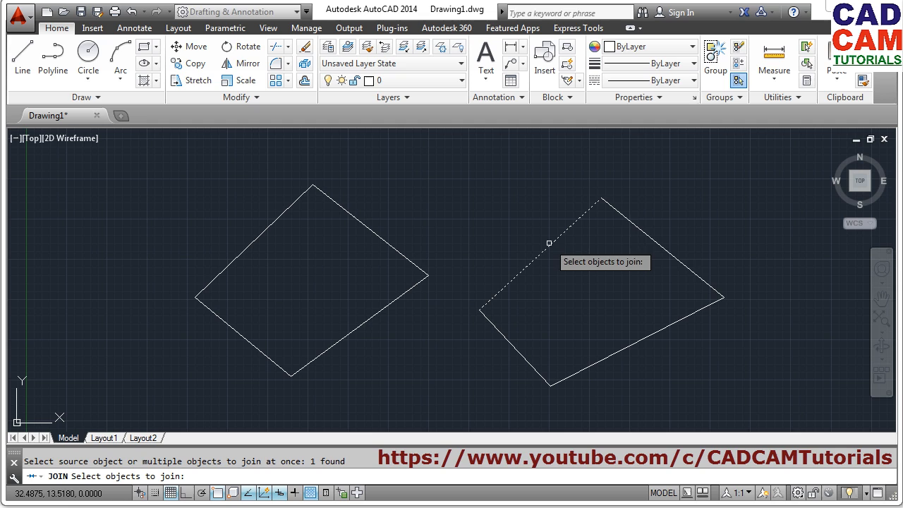
click(635, 226)
click(634, 342)
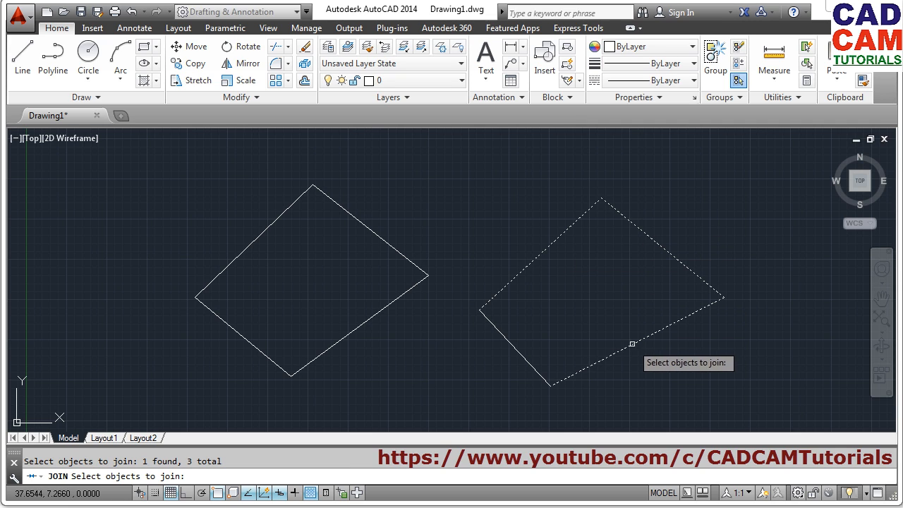
click(522, 348)
key(Return)
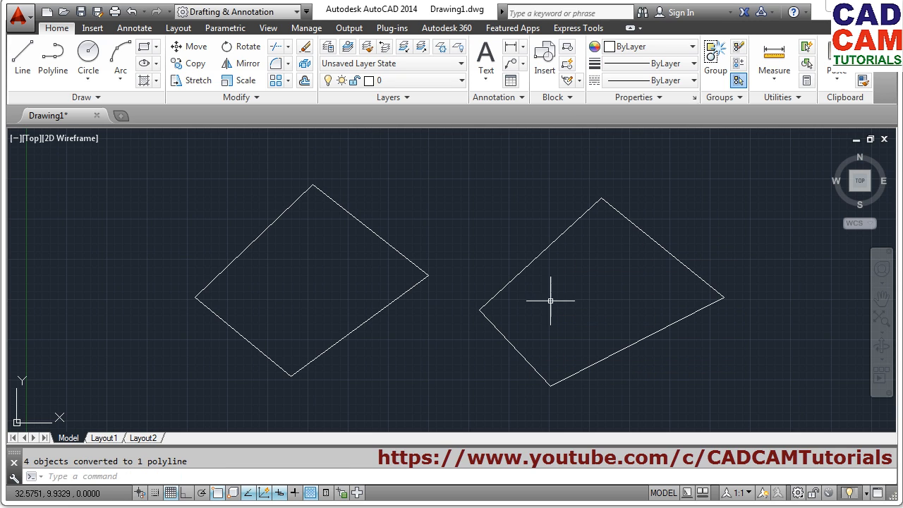
click(512, 277)
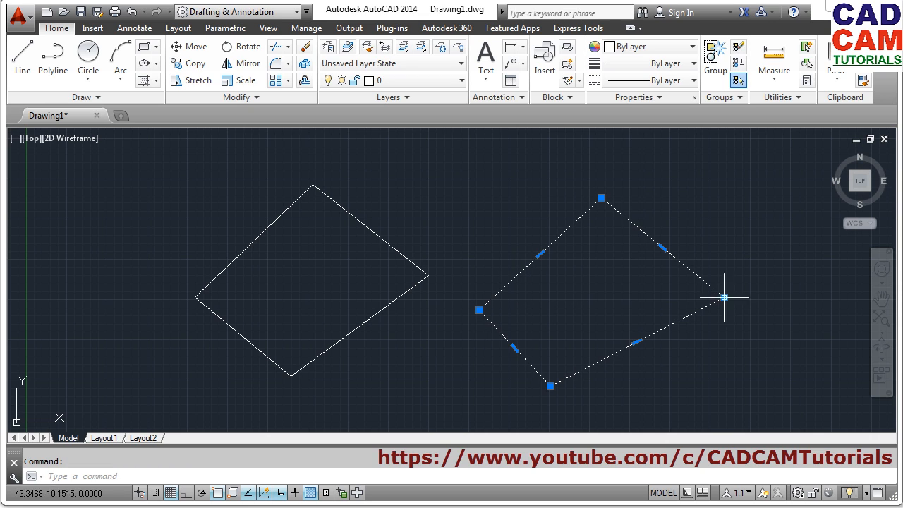
key(Escape)
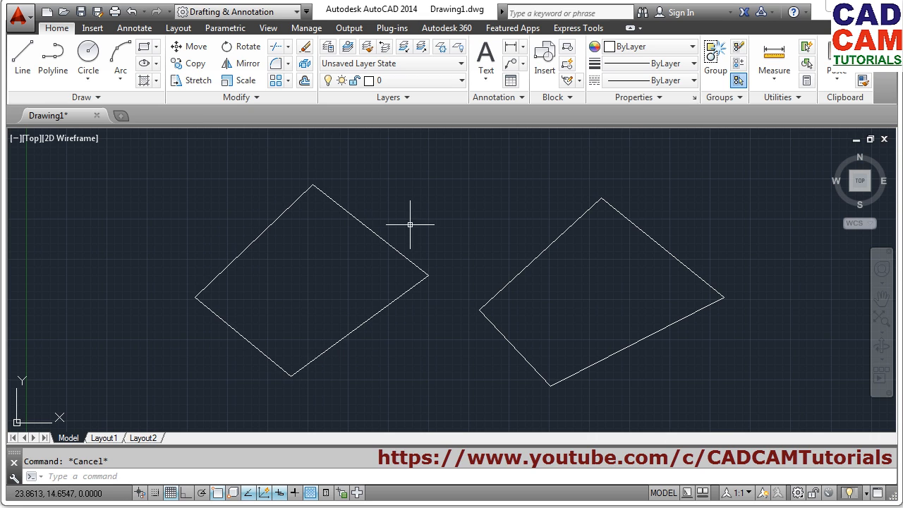
Explode the left-hand four-sided polyline into individual lines.
click(305, 65)
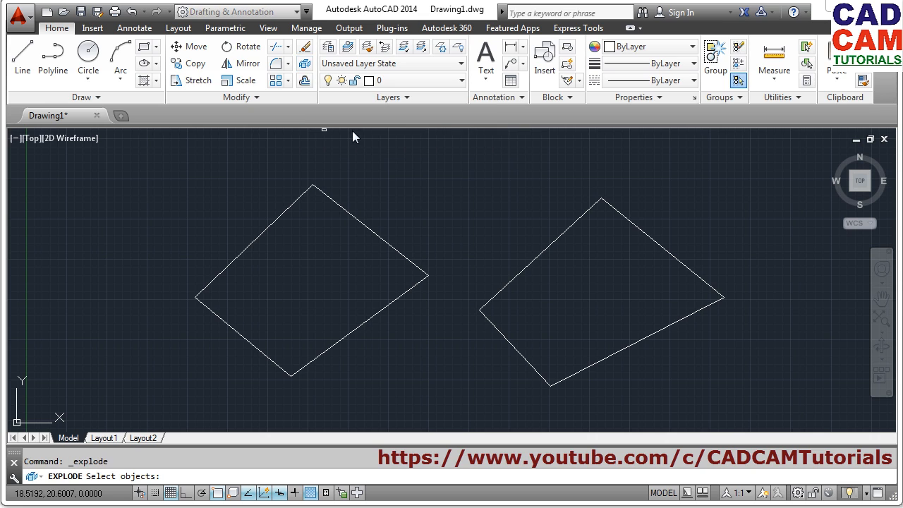
click(357, 219)
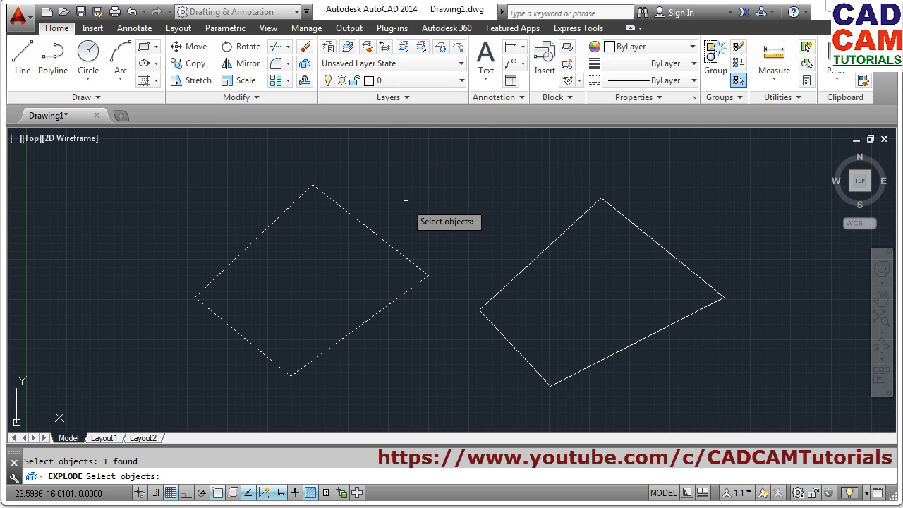
key(Return)
Select each side of the exploded left-hand shape to check that they are separate objects, and clear the selection.
click(371, 232)
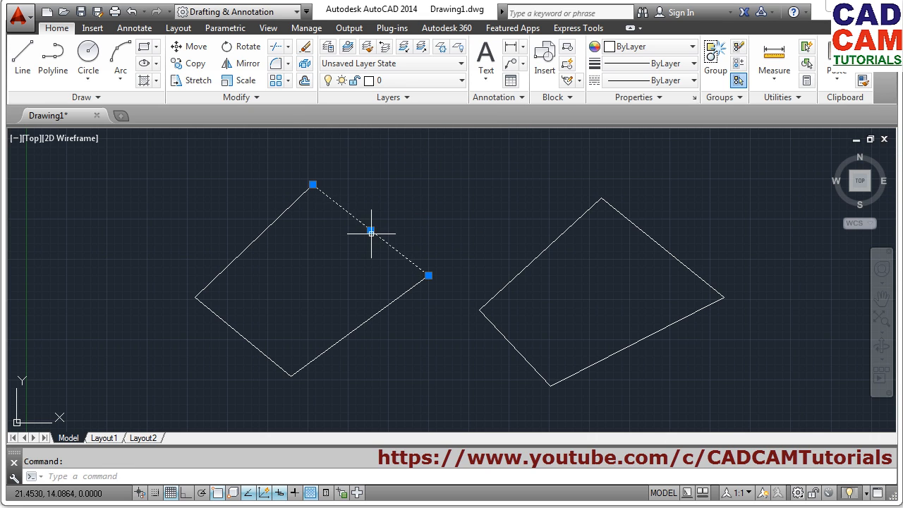
click(275, 259)
click(230, 244)
click(259, 315)
click(228, 355)
click(400, 357)
click(332, 324)
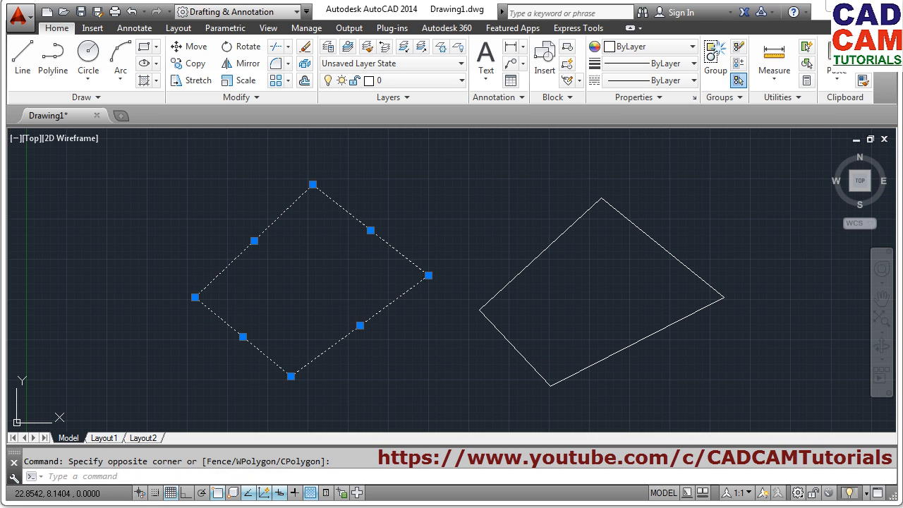
key(Escape)
Erase both four-sided shapes together with one crossing selection.
text(e)
key(Return)
click(732, 365)
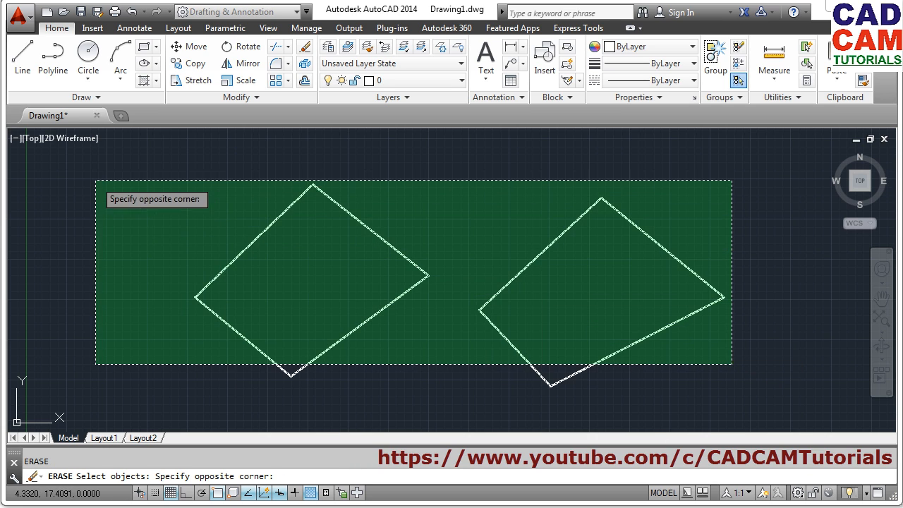
click(96, 182)
key(Return)
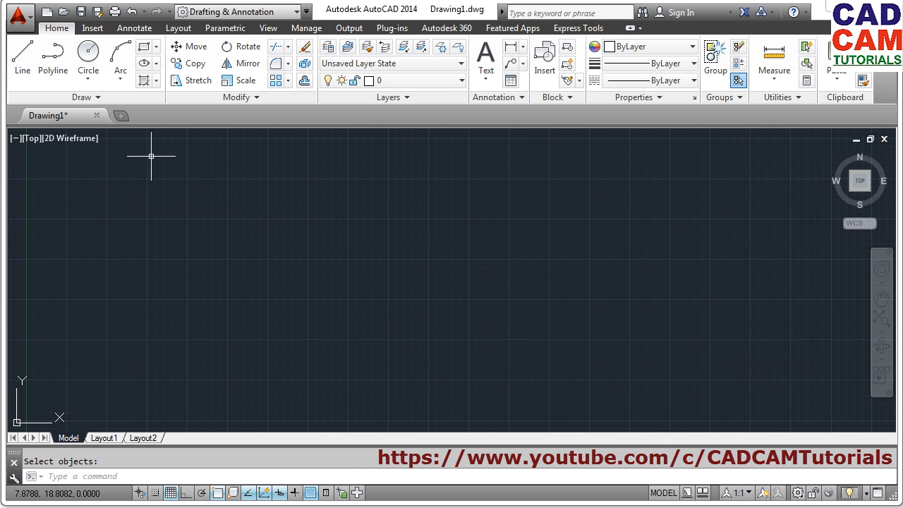
Draw a closed five-sided polyline with a starting and ending width of 1.
click(54, 68)
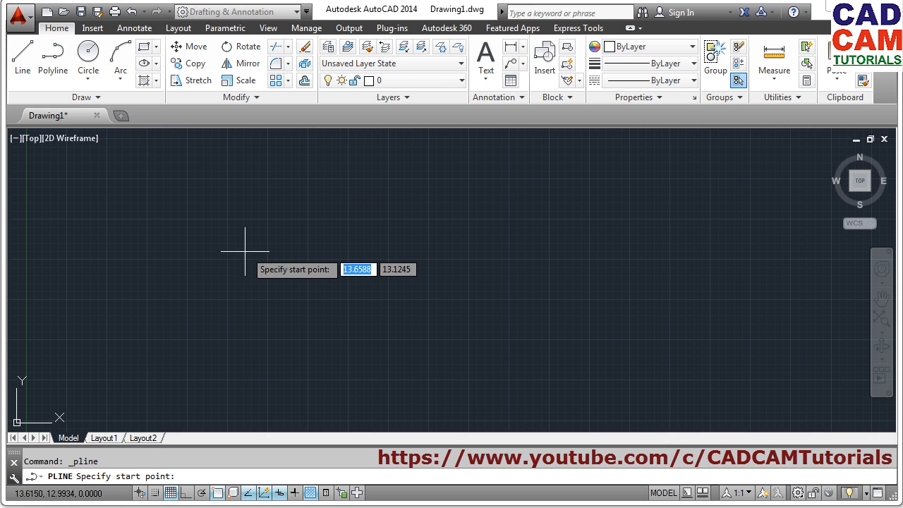
click(211, 283)
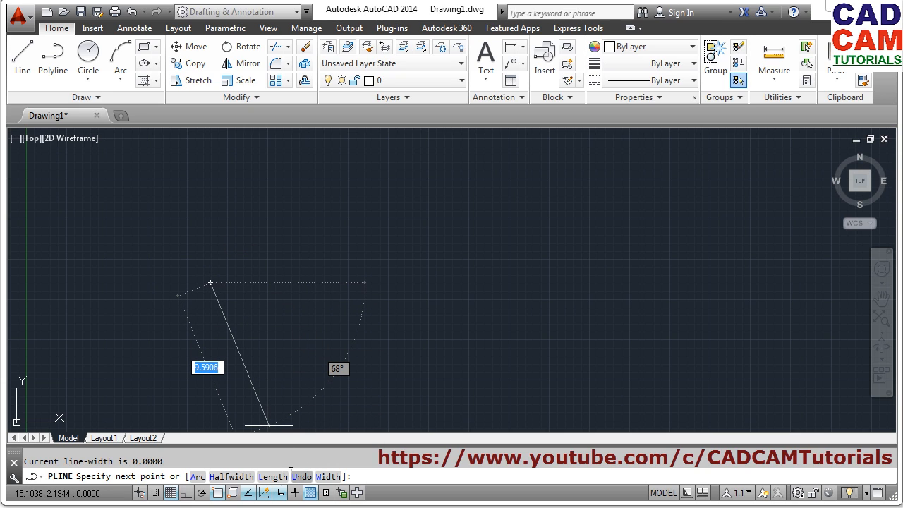
click(328, 476)
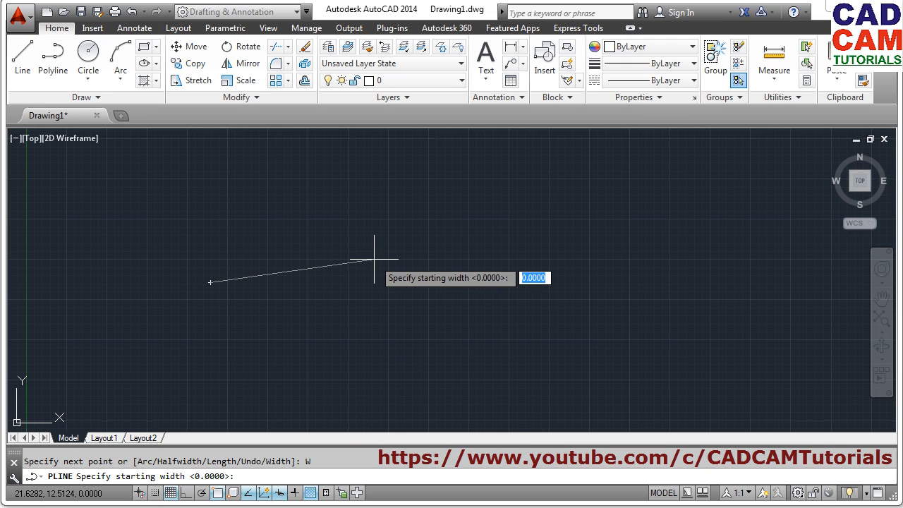
text(1)
key(Return)
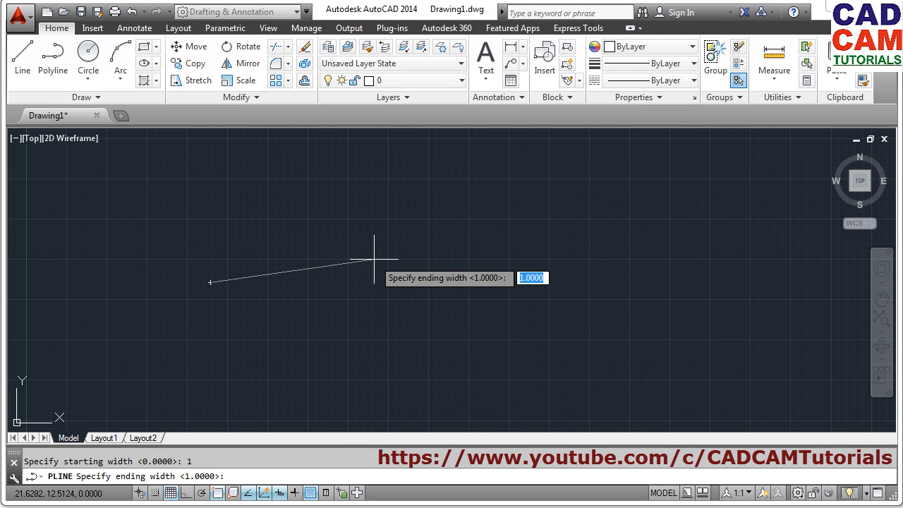
key(Return)
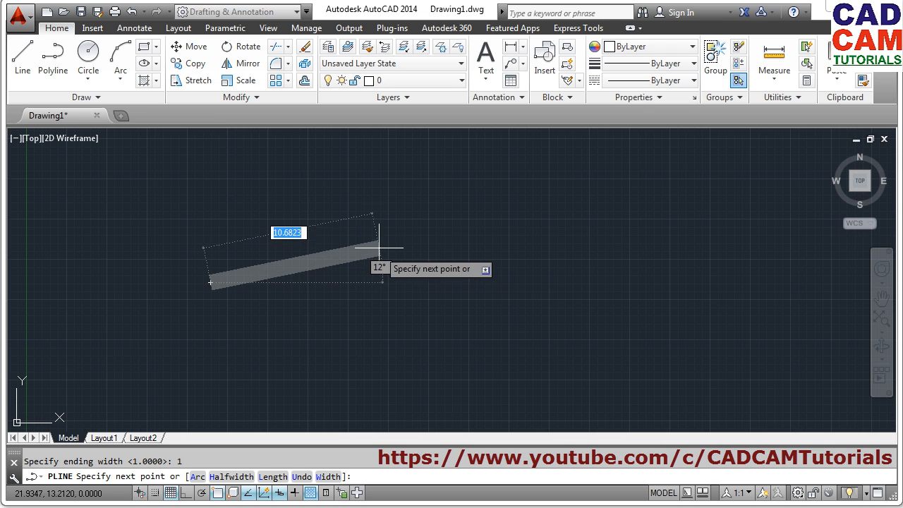
click(407, 164)
scroll(504, 211, down, 4)
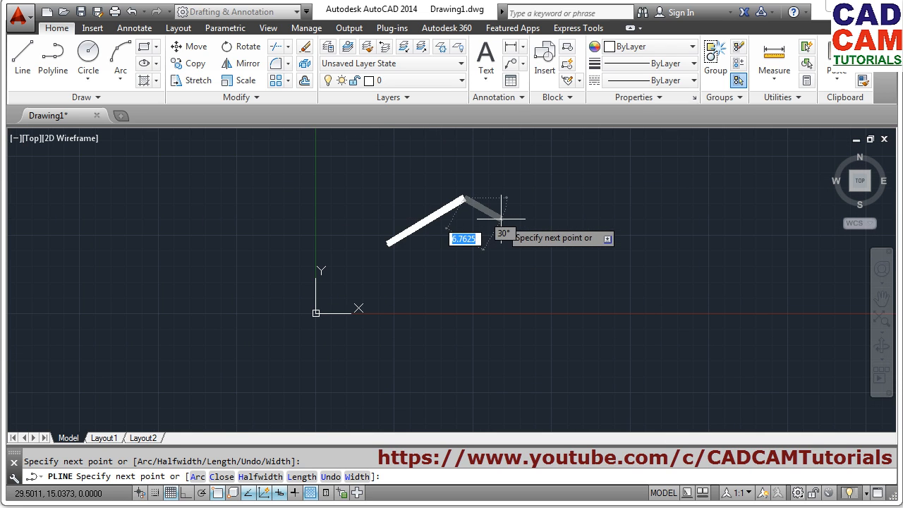
click(703, 326)
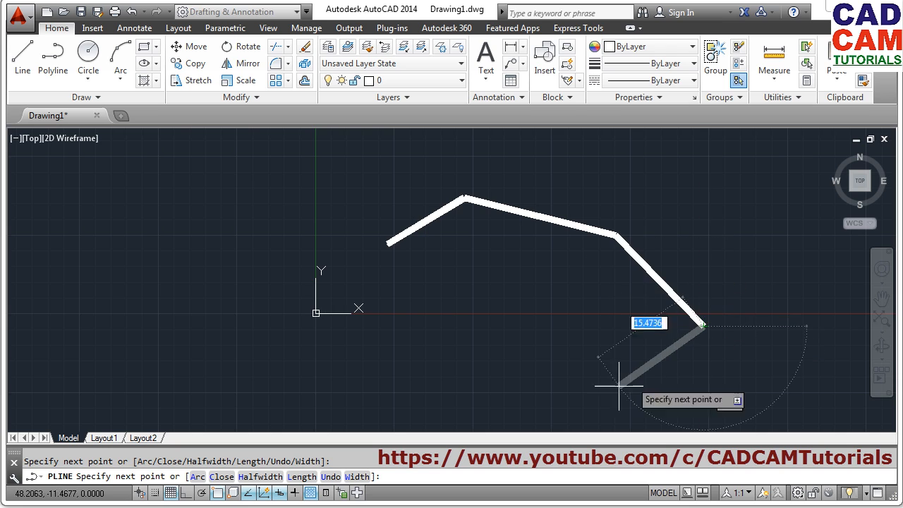
click(523, 402)
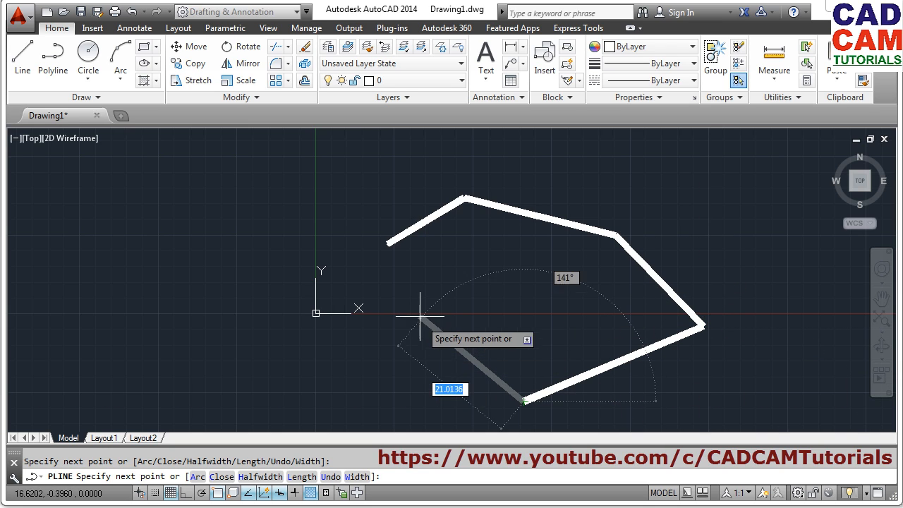
click(388, 244)
key(Return)
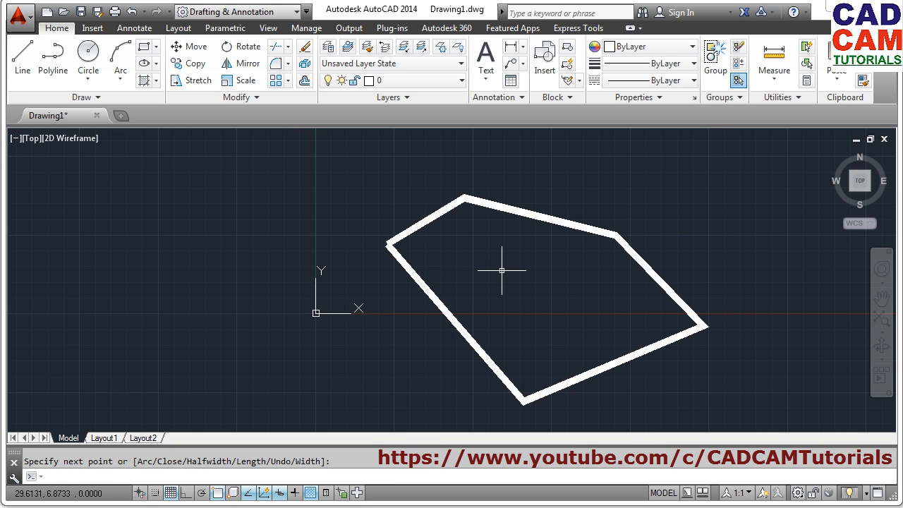
Erase the wide five-sided polyline.
scroll(719, 321, up, 2)
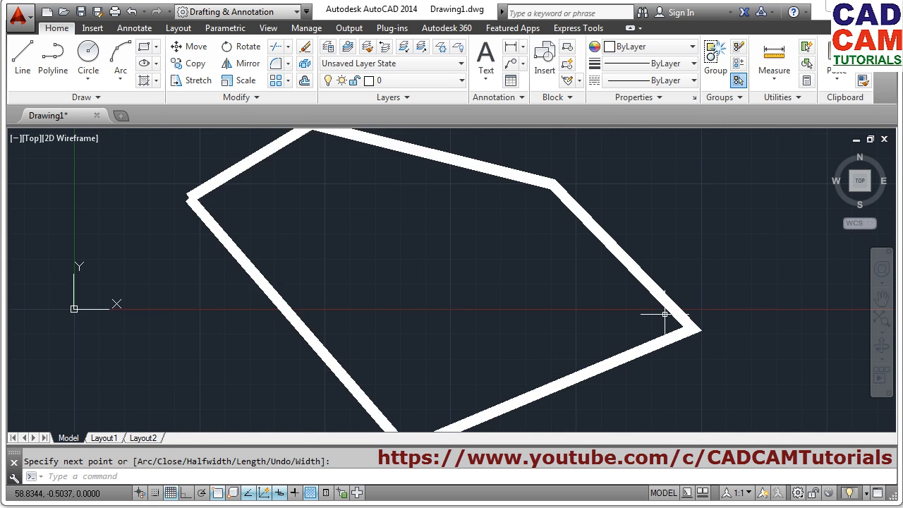
scroll(665, 314, down, 2)
text(e)
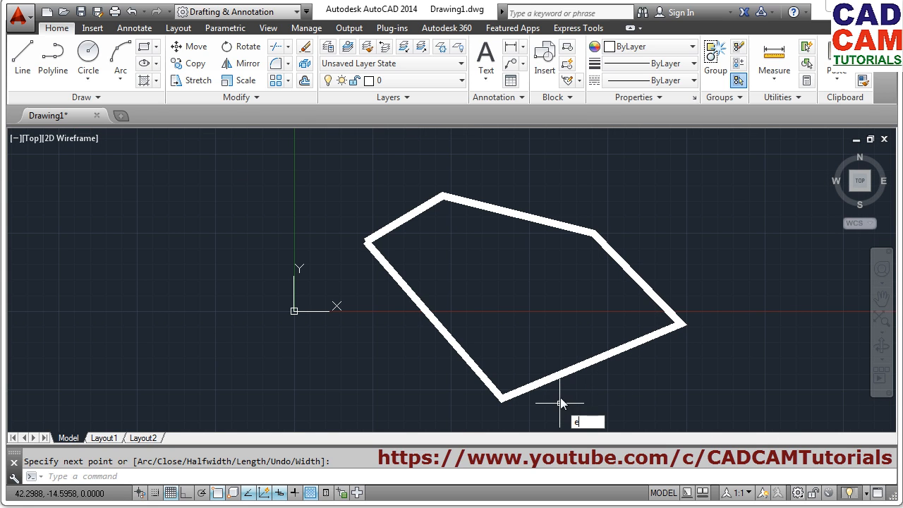
key(Return)
click(560, 395)
click(526, 354)
key(Return)
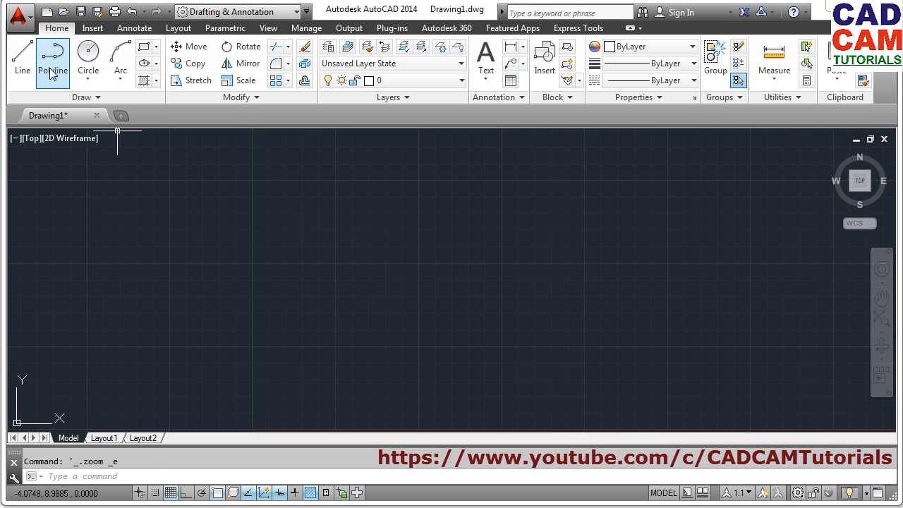
Draw a closed four-sided polyline with a starting and ending width of 0.
click(50, 60)
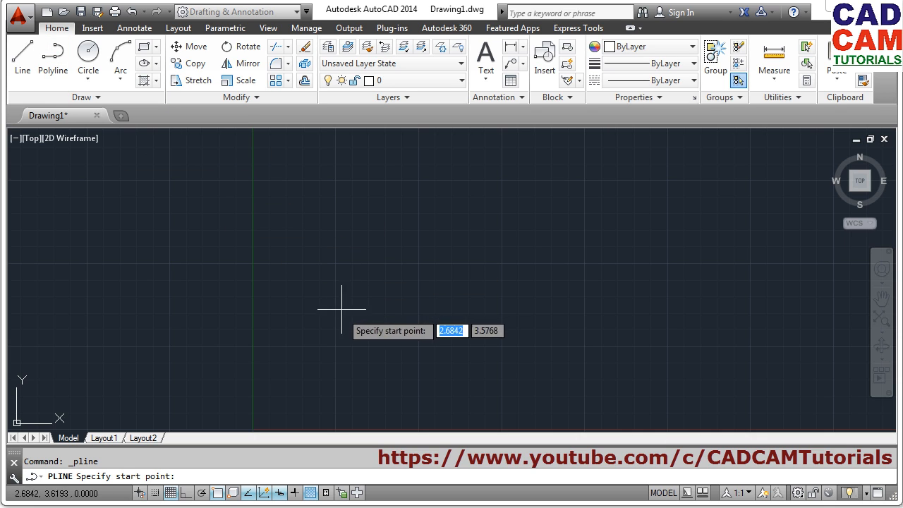
click(235, 336)
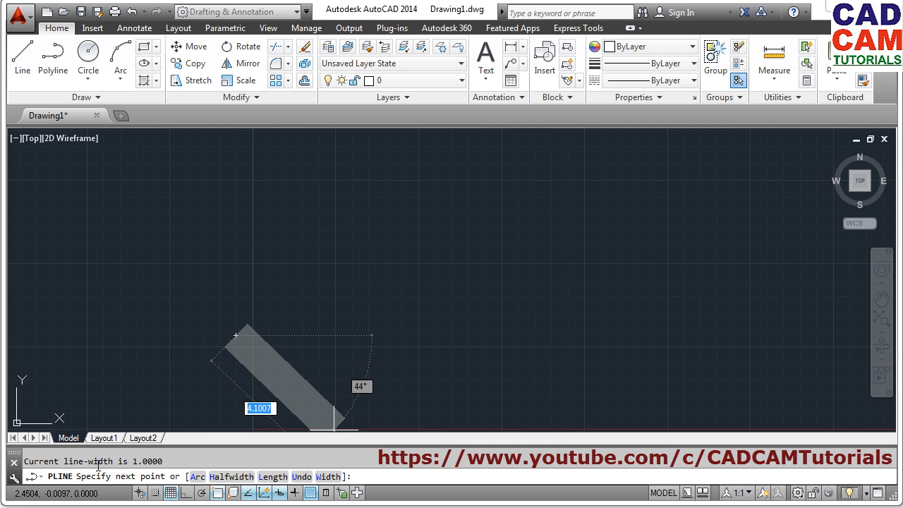
click(327, 477)
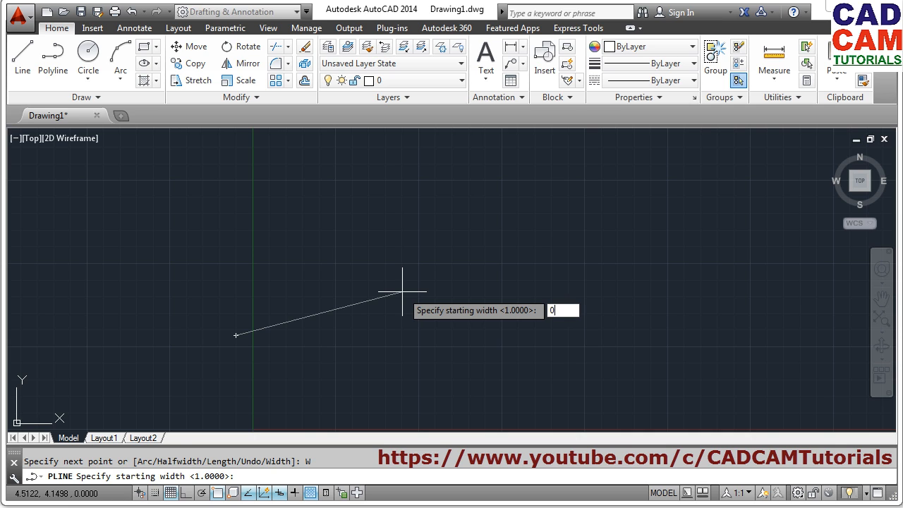
key(Return)
key(Return)
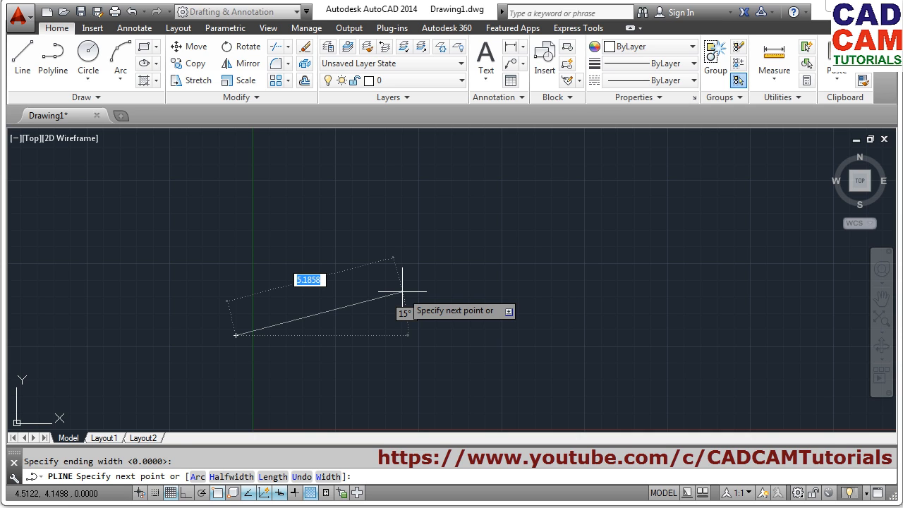
click(397, 234)
click(497, 268)
click(414, 352)
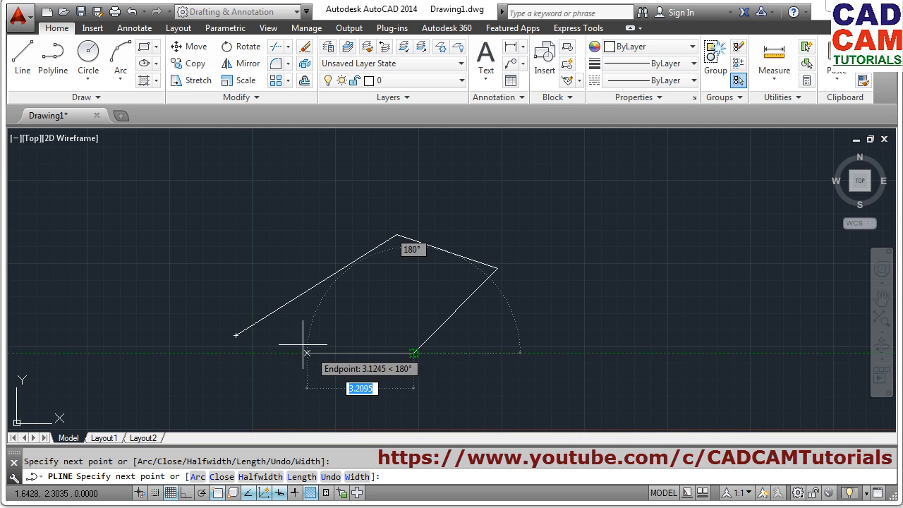
click(237, 335)
key(Return)
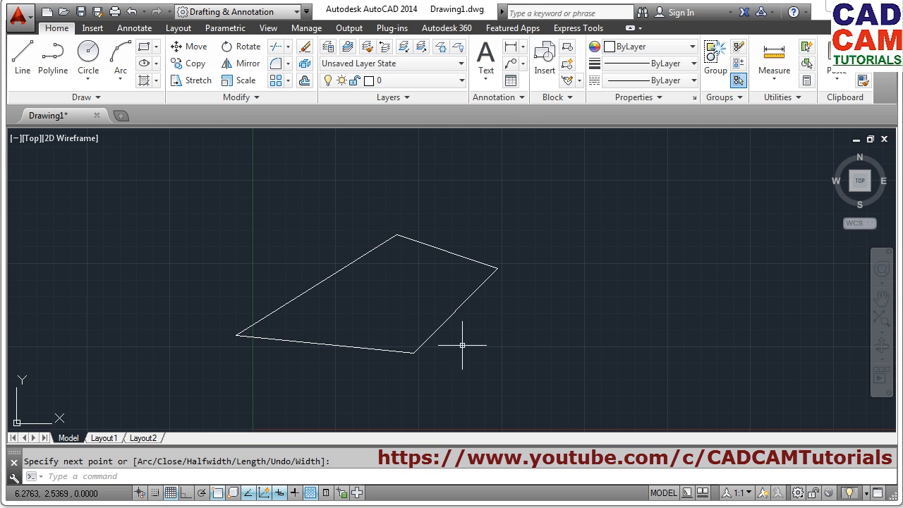
Erase the thin four-sided polyline with a crossing selection.
text(e)
key(Return)
click(486, 354)
click(322, 177)
key(Return)
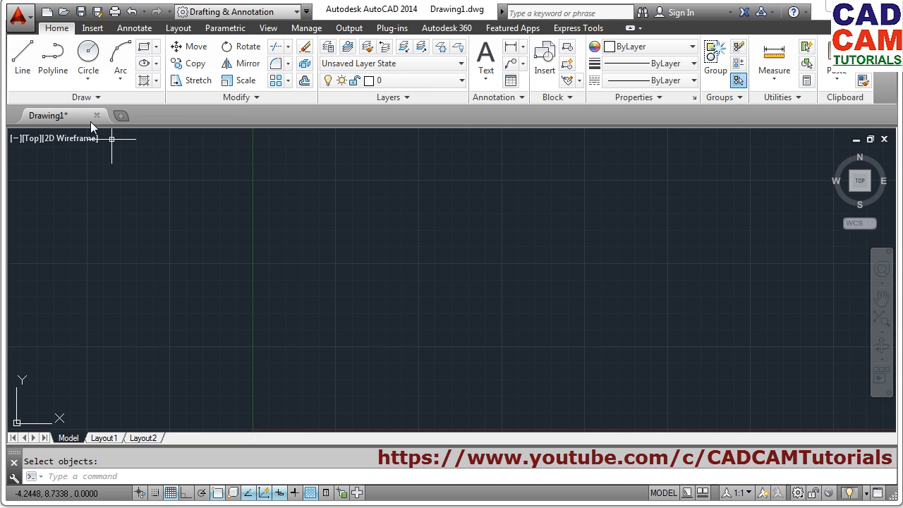
Draw a circle by center and diameter in the empty drawing area, with a diameter of 4.
click(87, 81)
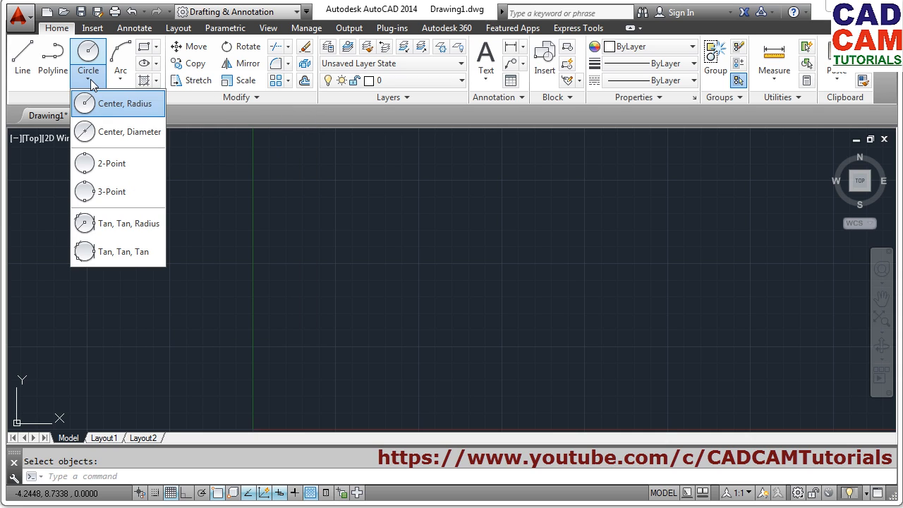
click(110, 132)
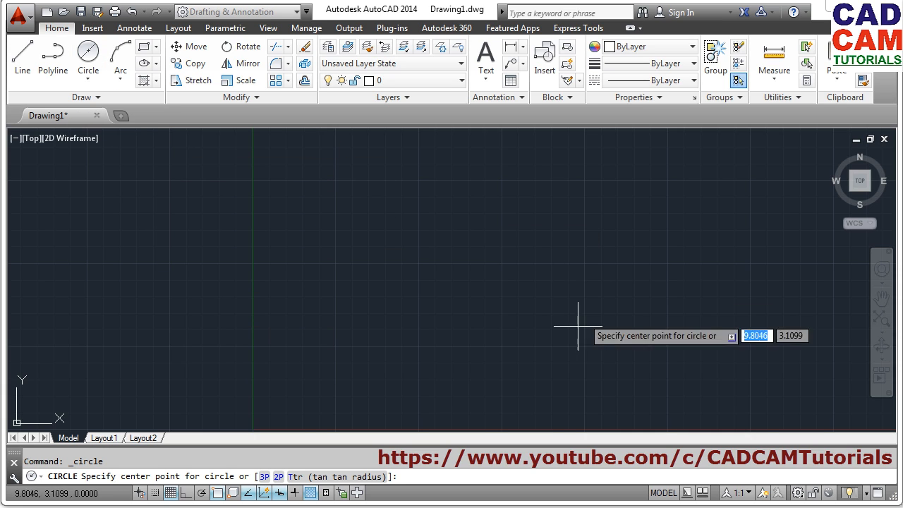
click(403, 283)
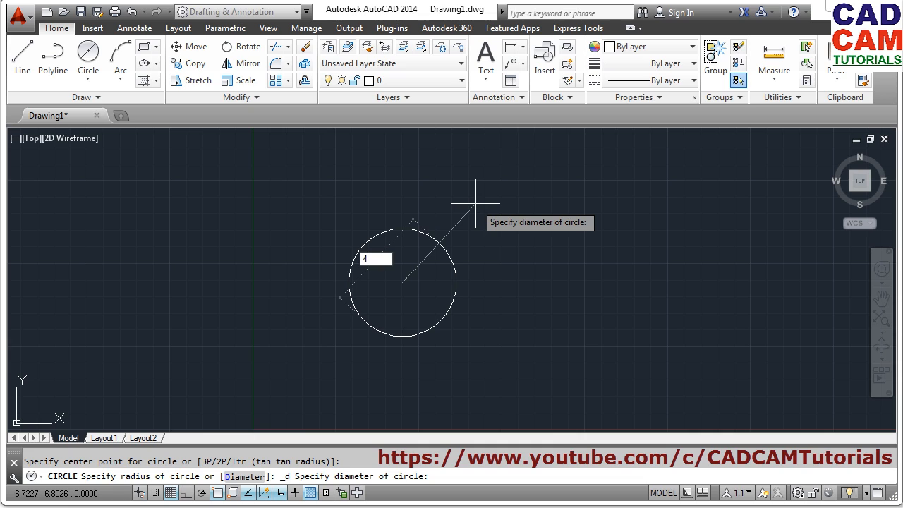
key(Return)
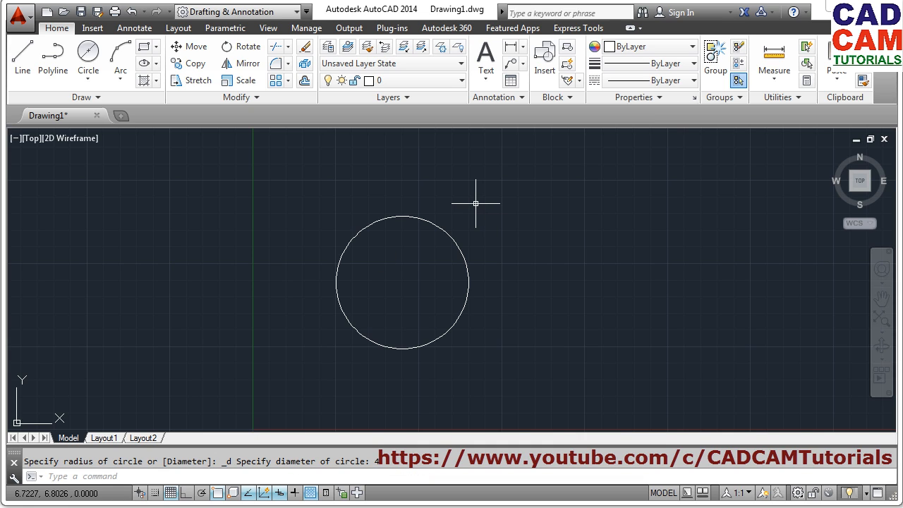
Erase the circle of diameter 4.
text(e)
key(Return)
click(367, 271)
click(312, 266)
key(Return)
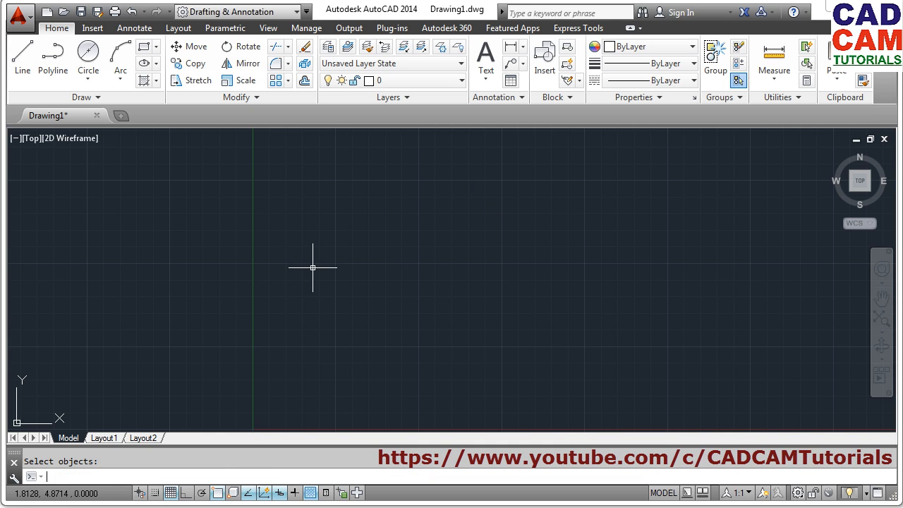
Turn Ortho mode on and draw a horizontal line about 10.5 units long in the upper part of the drawing.
click(88, 77)
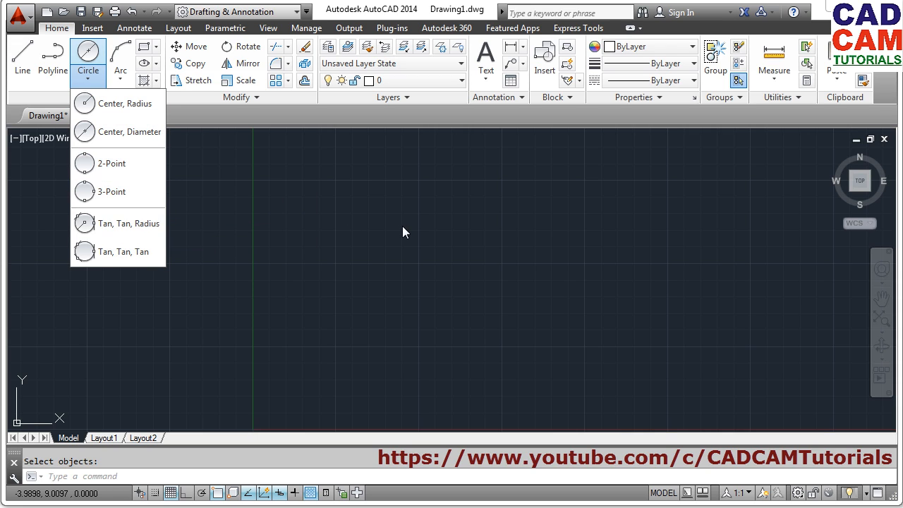
click(23, 58)
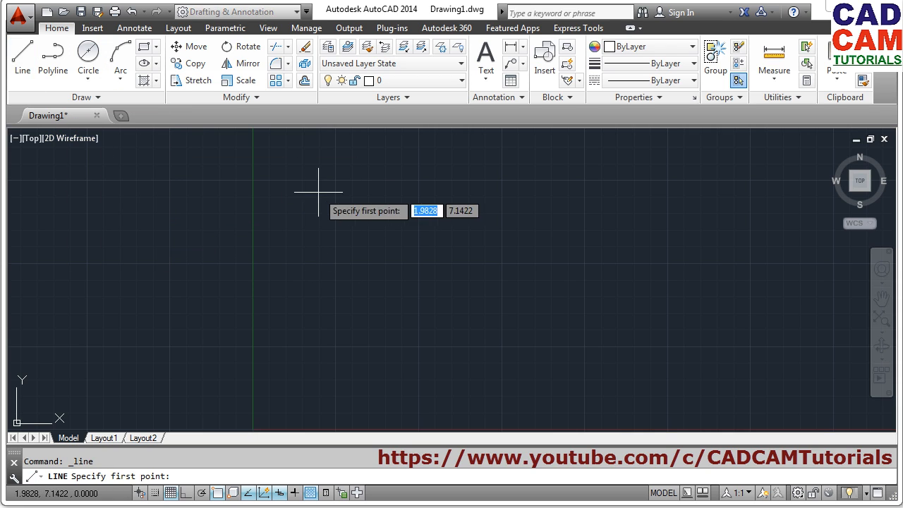
click(265, 192)
key(F8)
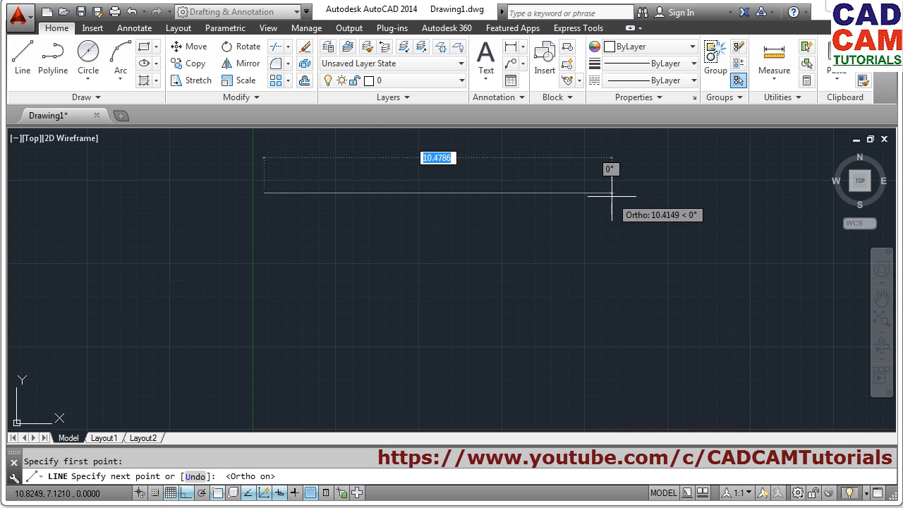
click(612, 193)
key(Return)
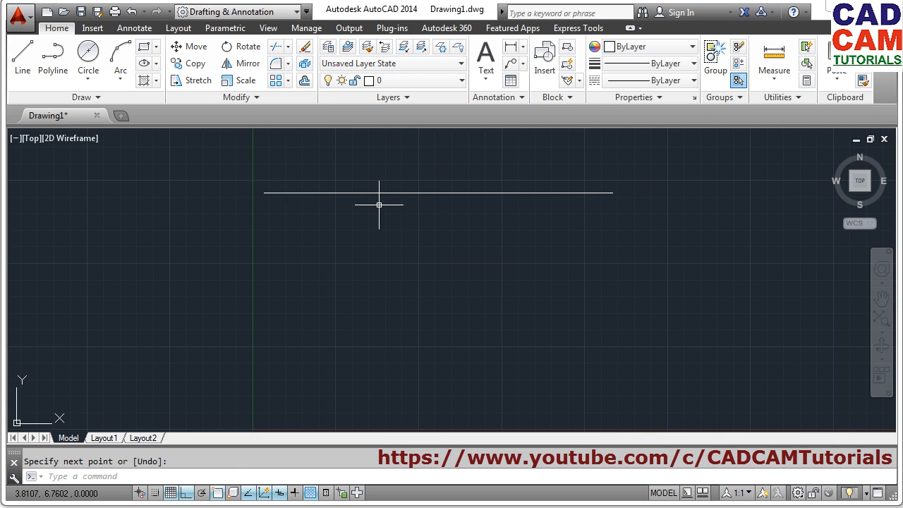
Copy the horizontal line straight down to make a second, parallel line below it.
text(Co)
key(Return)
click(419, 200)
click(398, 175)
key(Return)
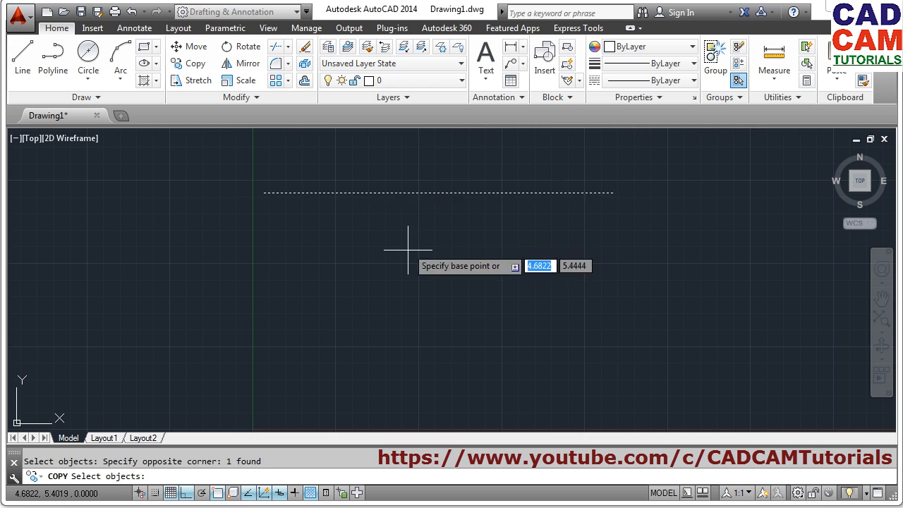
click(408, 250)
click(403, 336)
key(Return)
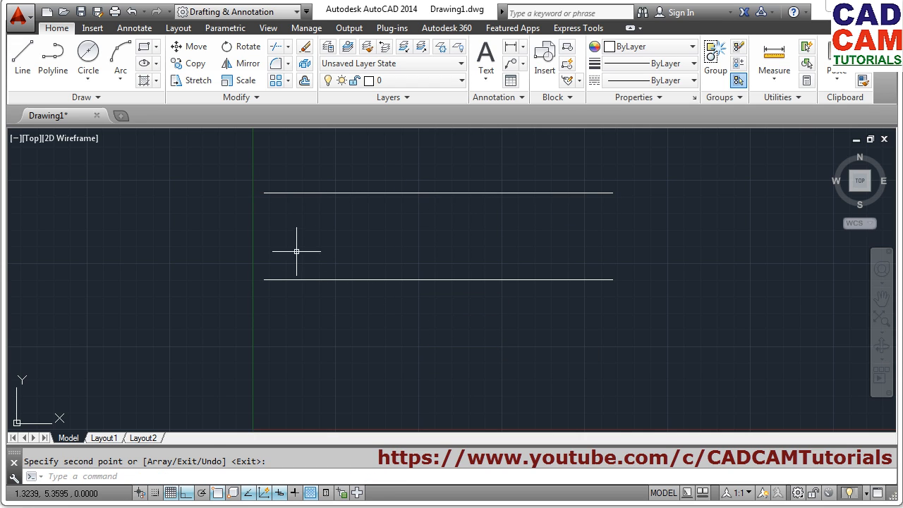
Draw a 2-Point circle whose diameter spans the left endpoints of the two horizontal lines.
click(90, 80)
click(115, 164)
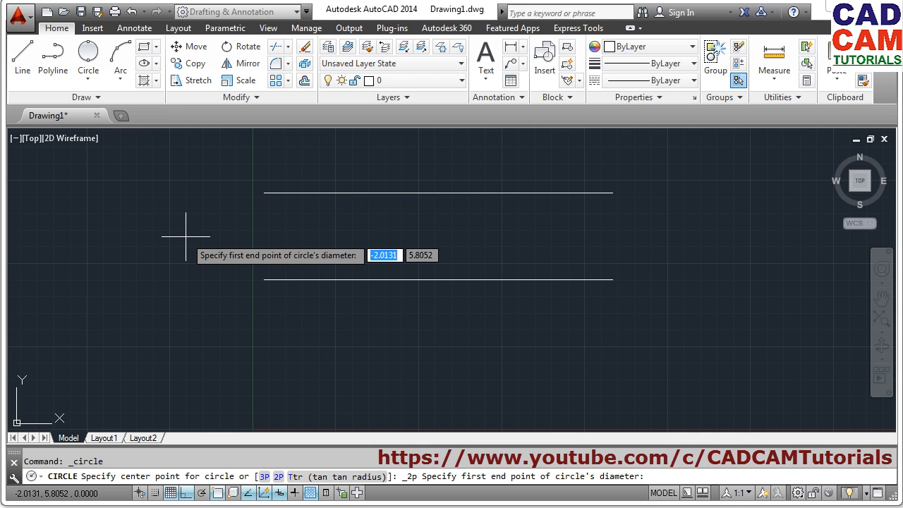
click(264, 192)
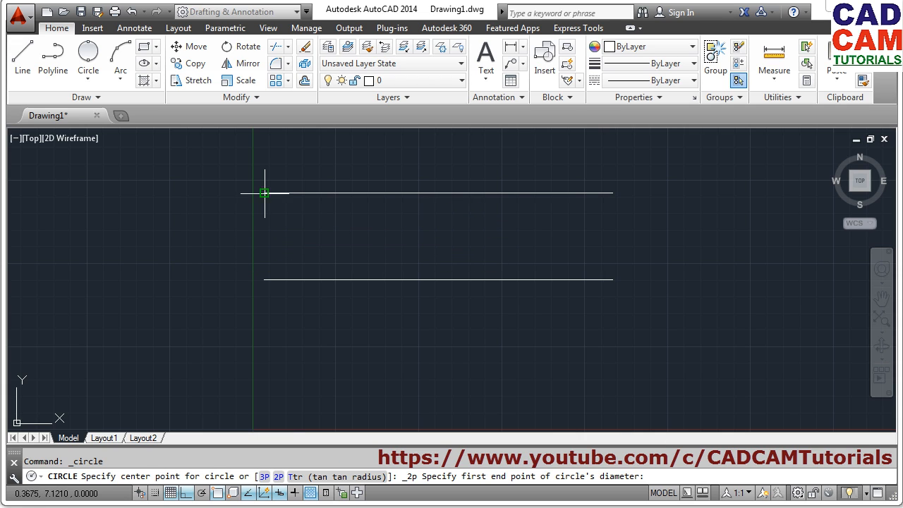
click(264, 279)
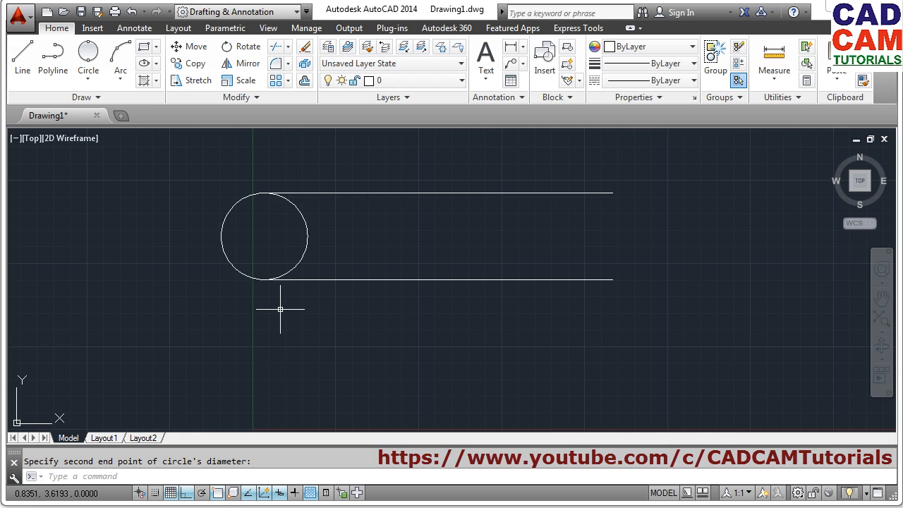
Erase the circle and both horizontal lines together with one crossing selection.
text(e)
key(Return)
click(328, 305)
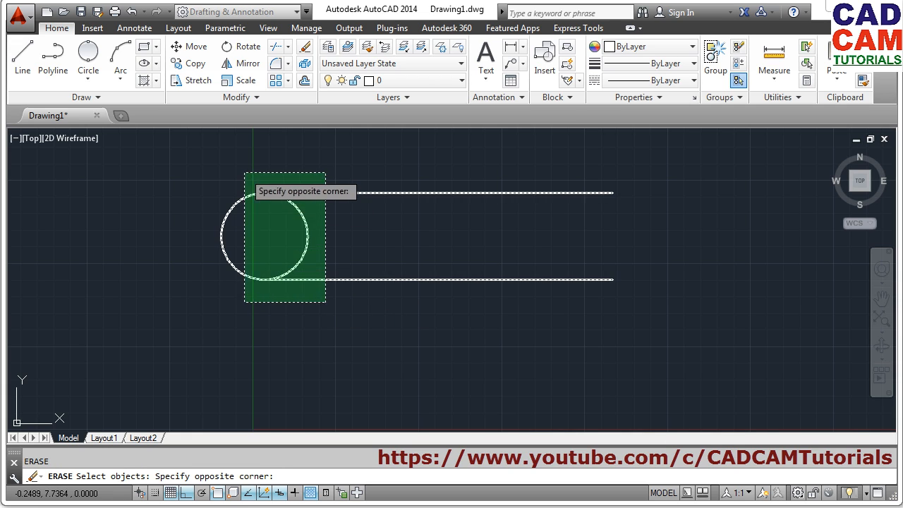
click(184, 173)
key(Return)
Draw a three-sided polygon with the Edge option, placing a horizontal base edge so that the triangle points up.
click(88, 77)
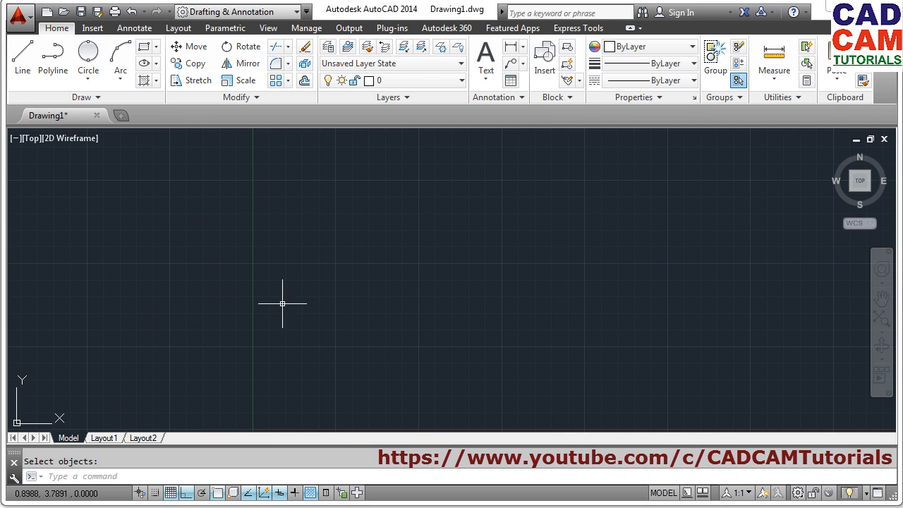
click(156, 46)
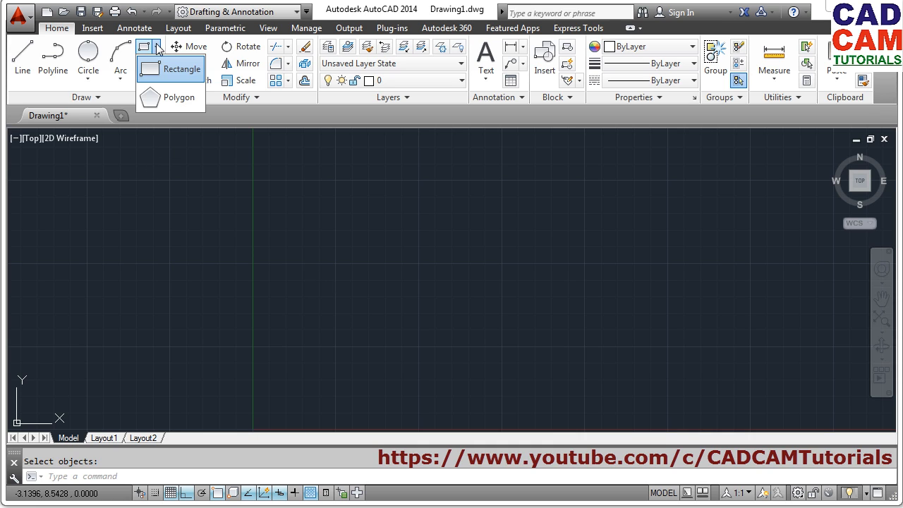
click(173, 98)
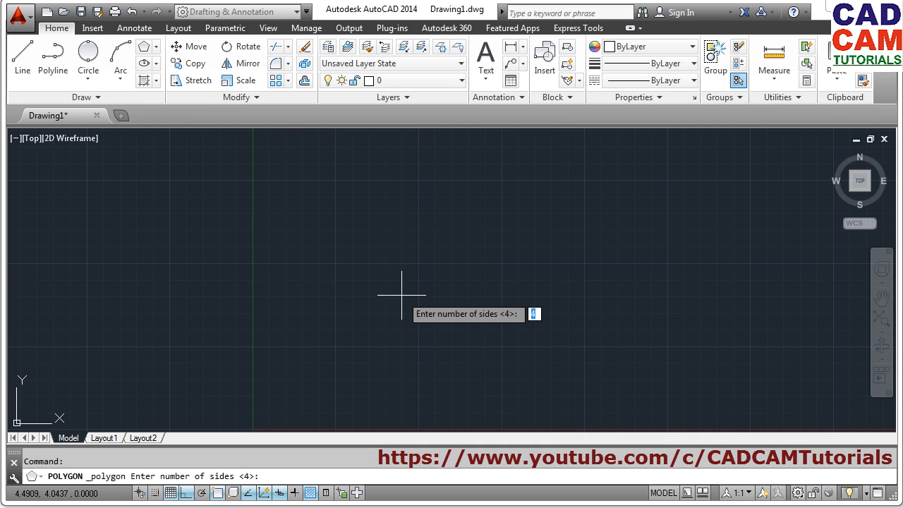
text(3)
key(Return)
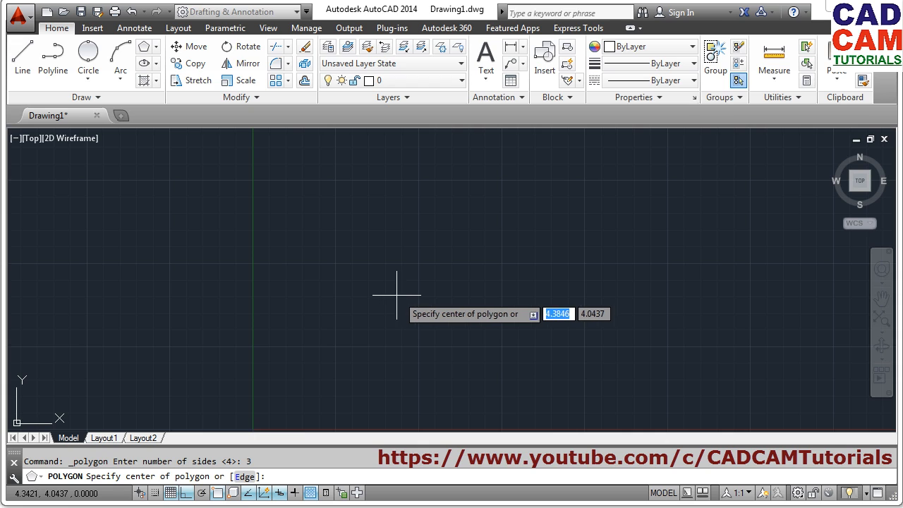
text(e)
key(Return)
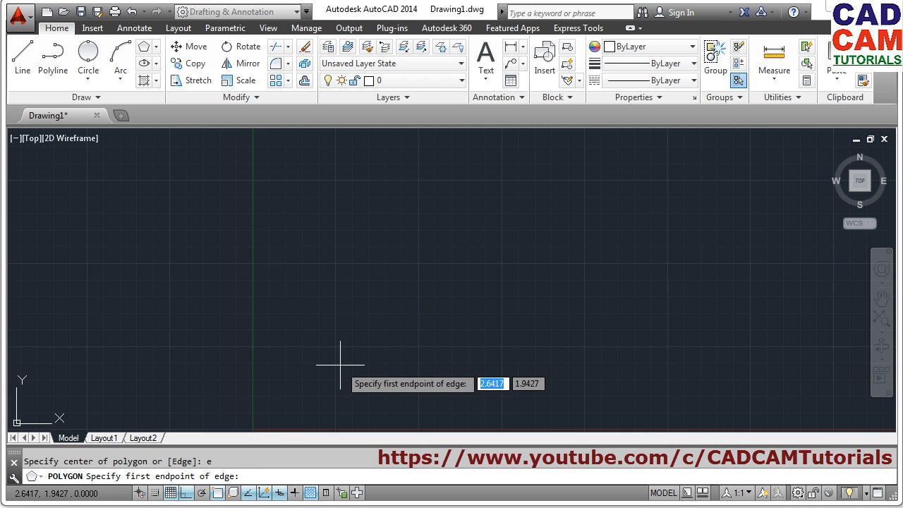
click(340, 365)
click(554, 365)
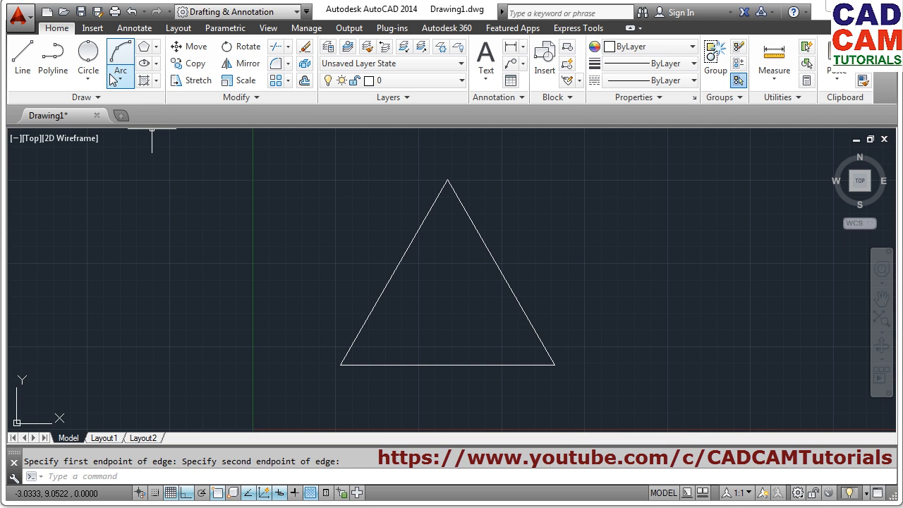
Draw a 3-Point circle inside the triangle through the midpoints of its three sides.
click(88, 71)
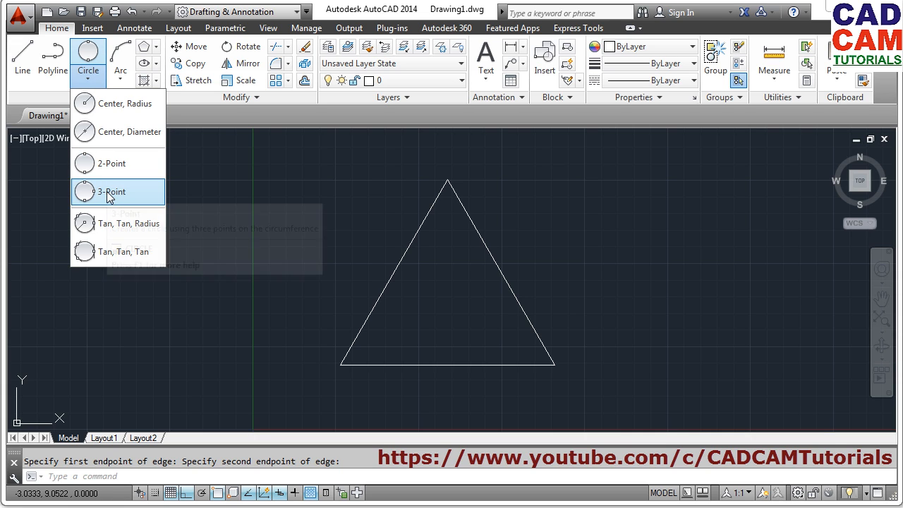
click(110, 194)
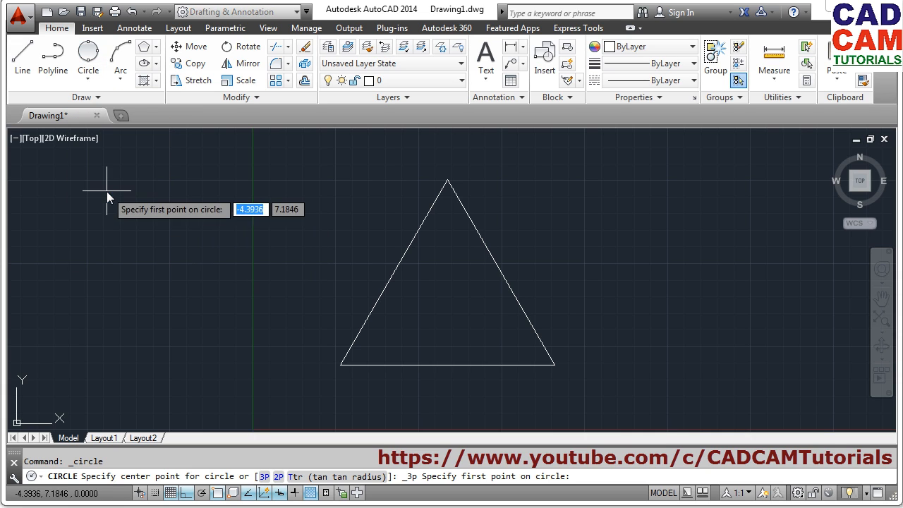
click(393, 271)
click(501, 271)
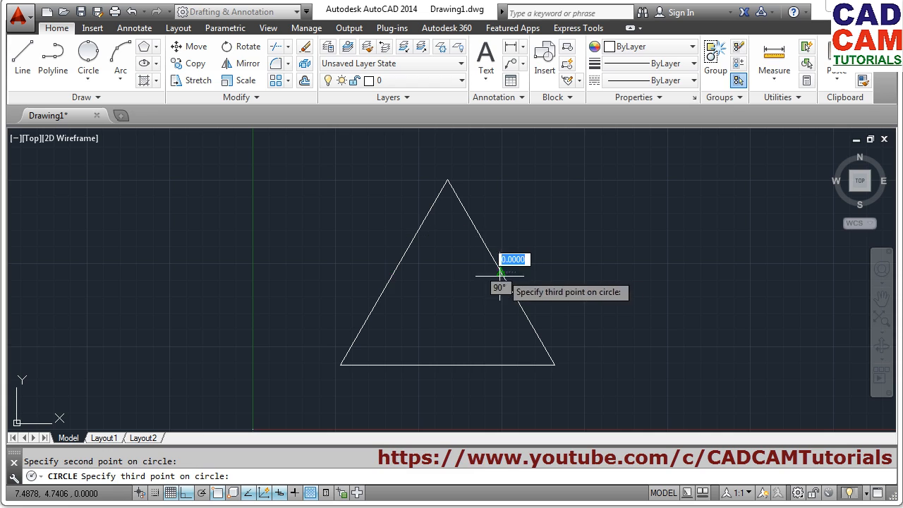
click(447, 365)
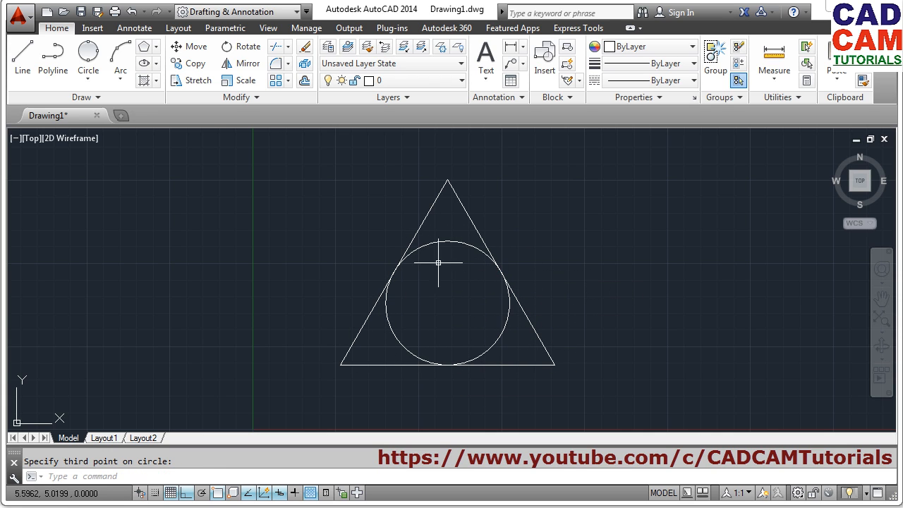
Erase the triangle and its inner circle together with one crossing selection.
text(e)
key(Return)
click(422, 280)
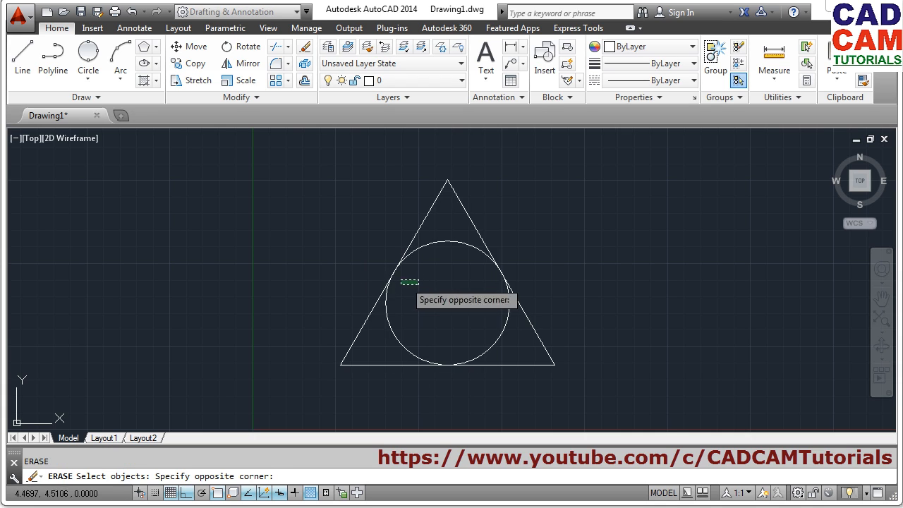
click(281, 214)
key(Return)
Draw a circle of about 1.06 radius and a larger one of about 2.68 radius directly below it, leaving a gap.
click(88, 78)
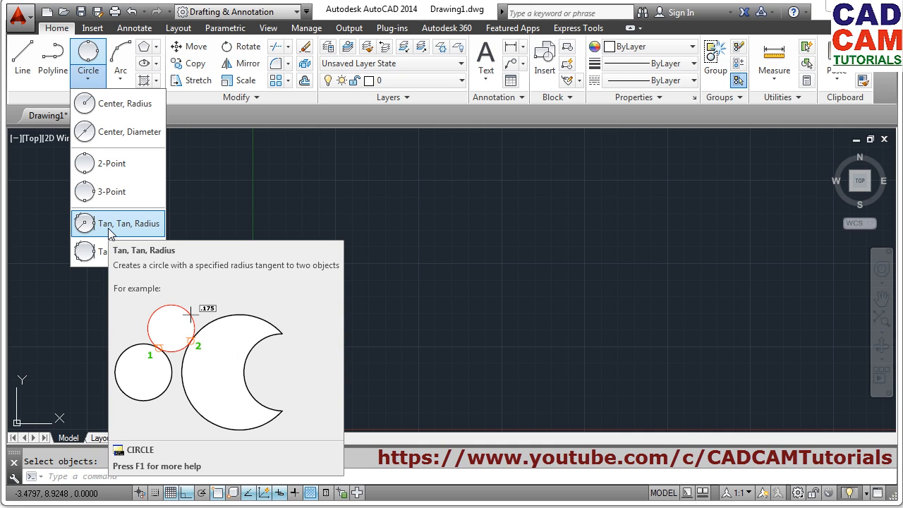
click(388, 245)
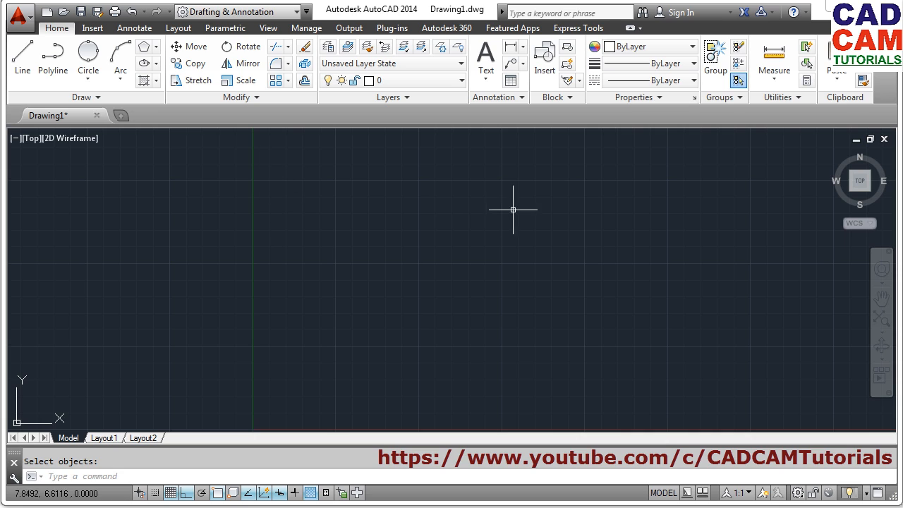
text(c)
key(Return)
click(450, 197)
click(483, 209)
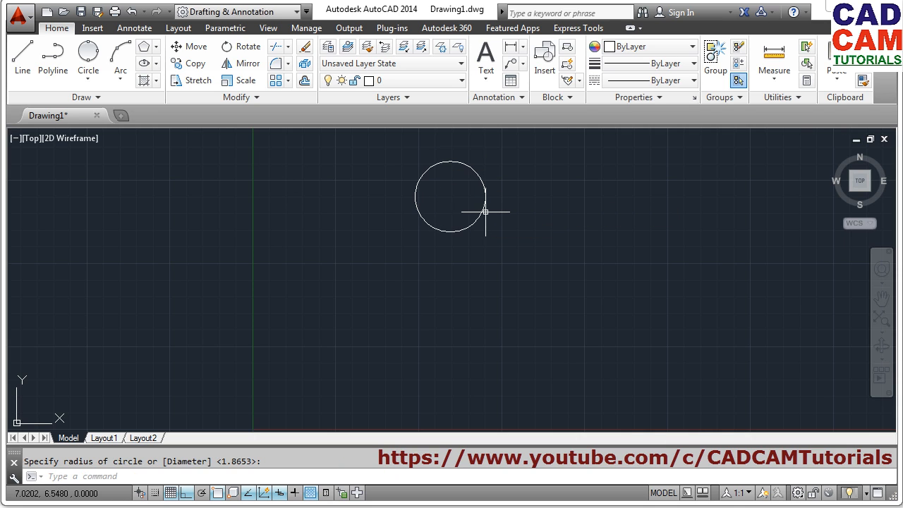
key(Return)
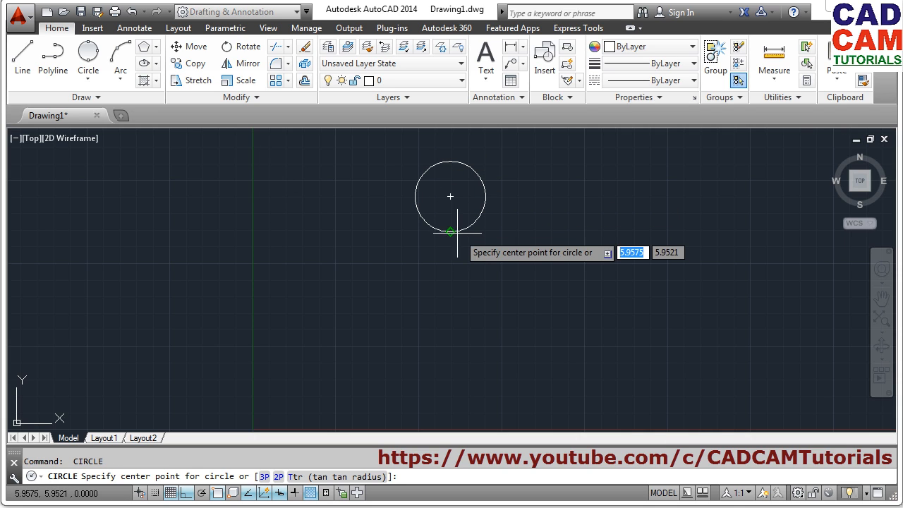
click(450, 346)
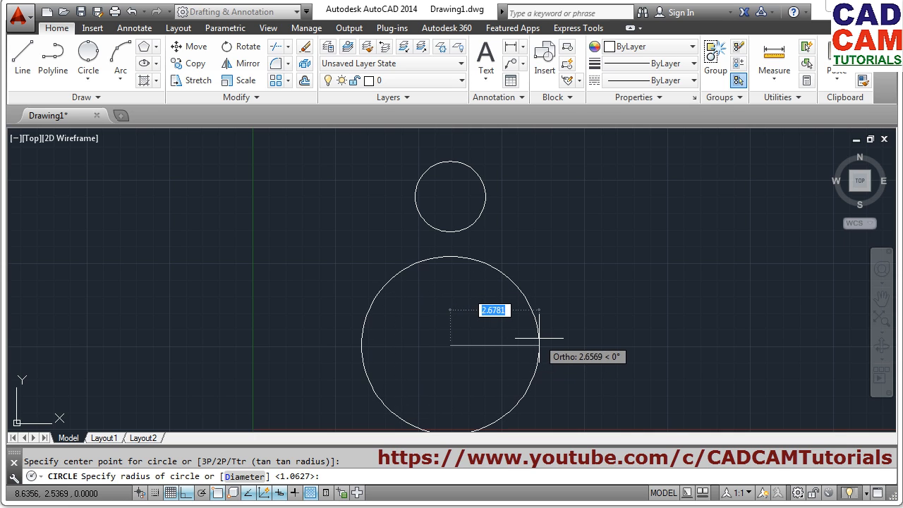
middle_drag(471, 332, 466, 317)
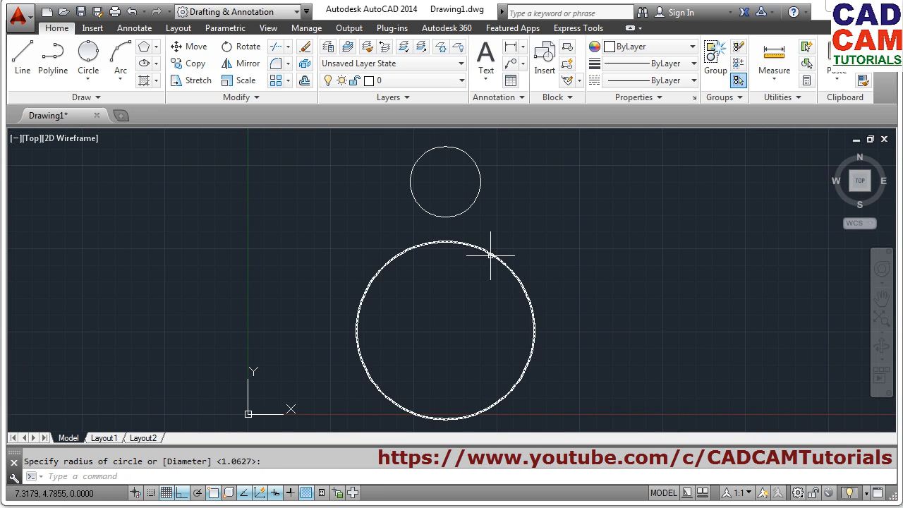
Draw a Tan, Tan, Radius circle of radius 2.5 touching the right sides of the small and large circles.
click(89, 79)
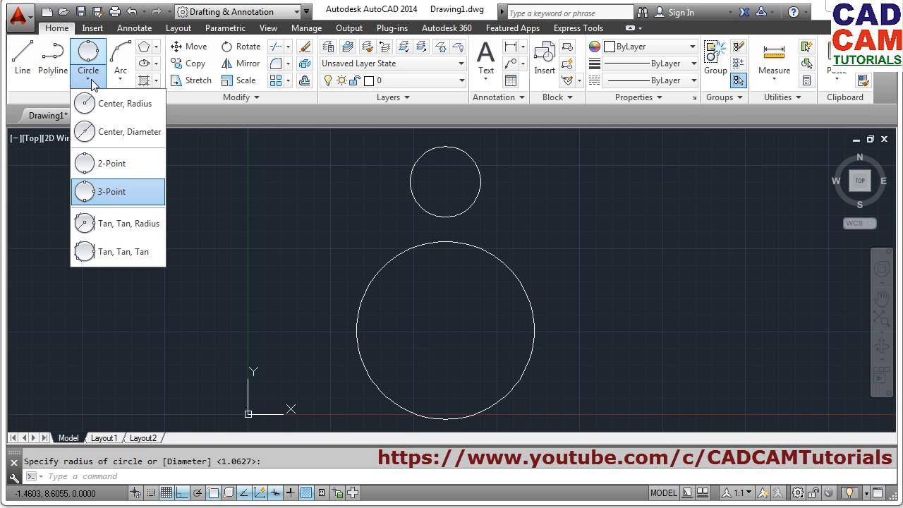
click(114, 224)
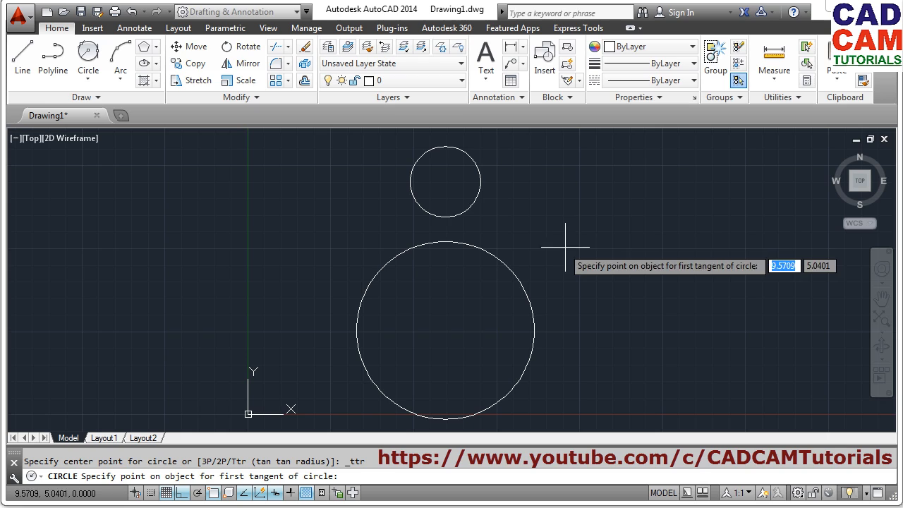
click(473, 205)
click(487, 250)
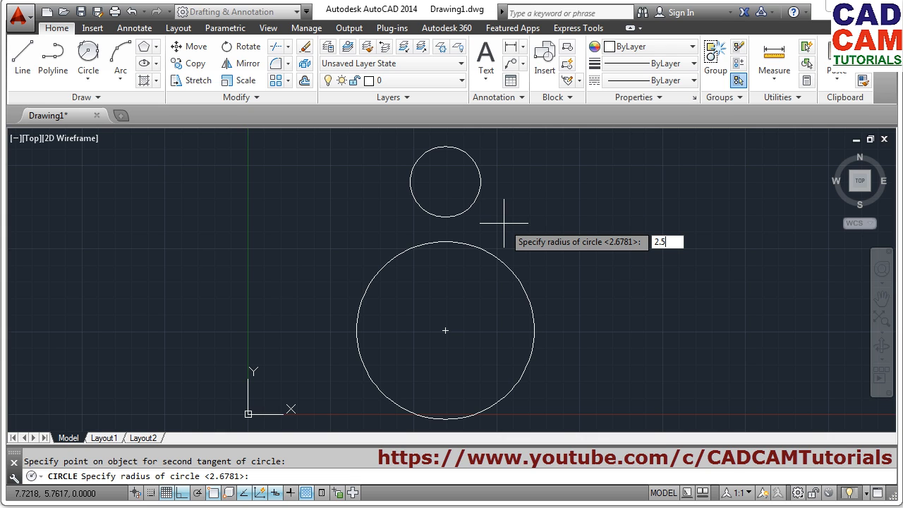
key(Return)
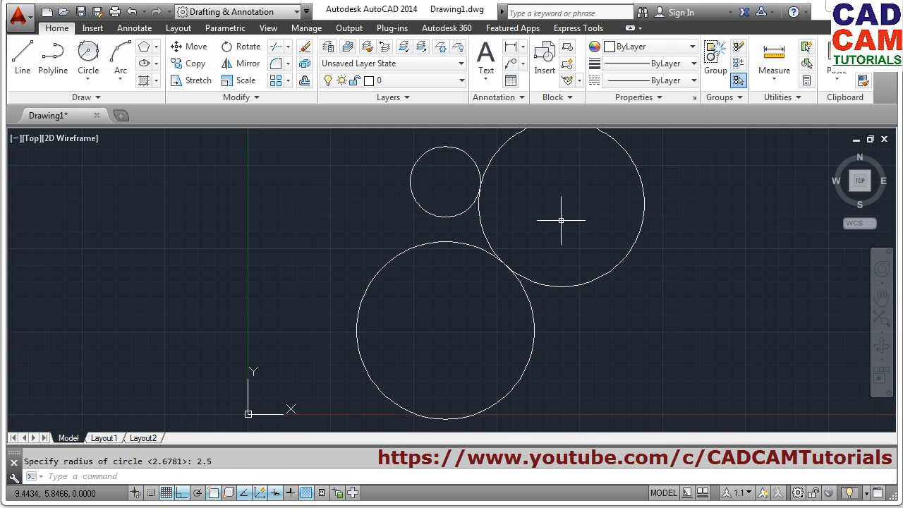
middle_drag(561, 220, 548, 245)
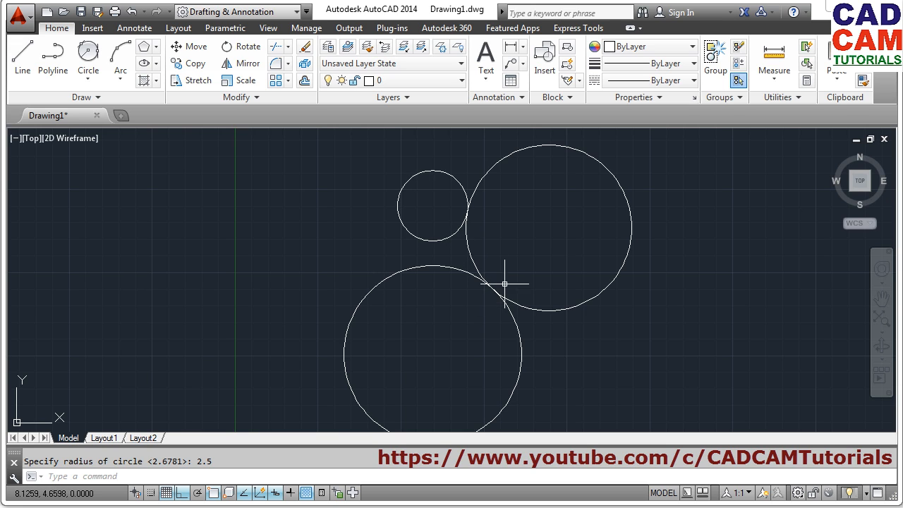
Erase all three circles with one crossing selection and undo the erasure.
text(e)
key(Return)
click(496, 197)
click(400, 313)
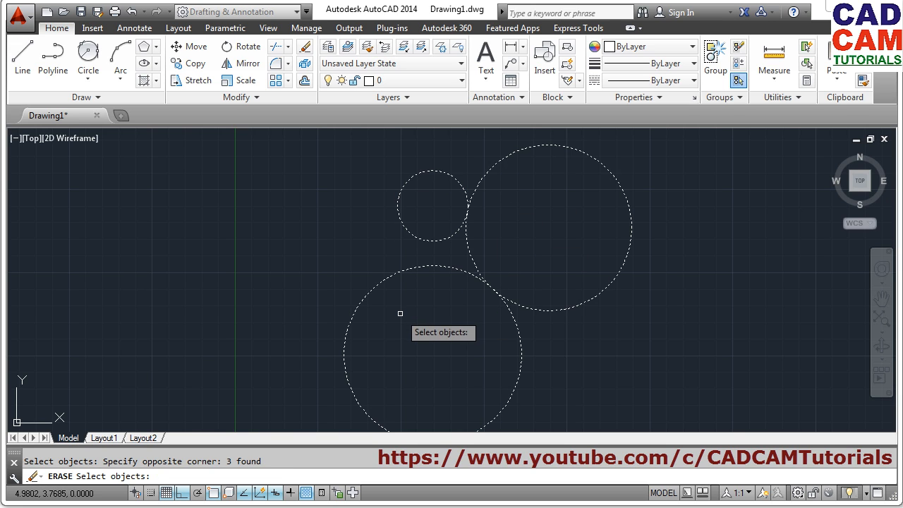
key(Return)
key(ctrl+z)
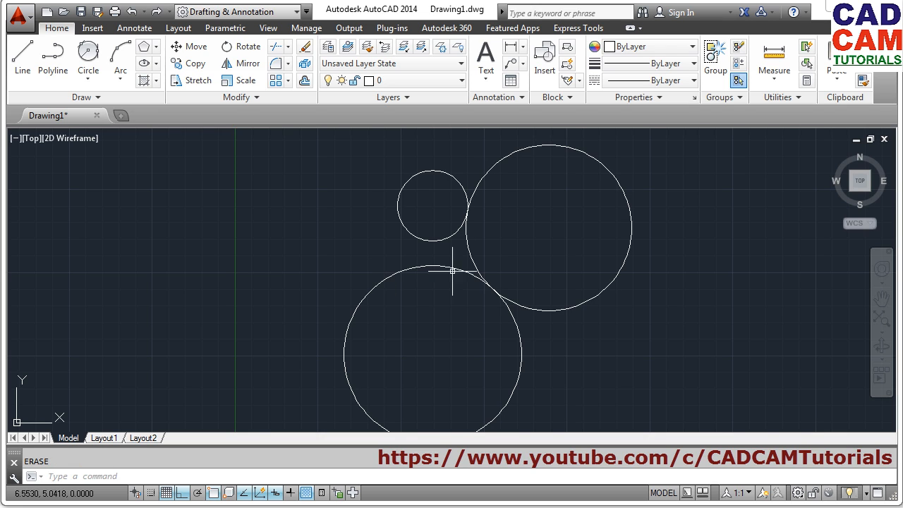
Erase the large lower circle and the 2.5 radius tangent circle, keeping only the small circle.
text(e)
key(Return)
click(546, 267)
click(465, 327)
key(Return)
Draw a horizontal line below the small circle, starting beneath its center and extending to the right.
middle_drag(546, 230, 420, 261)
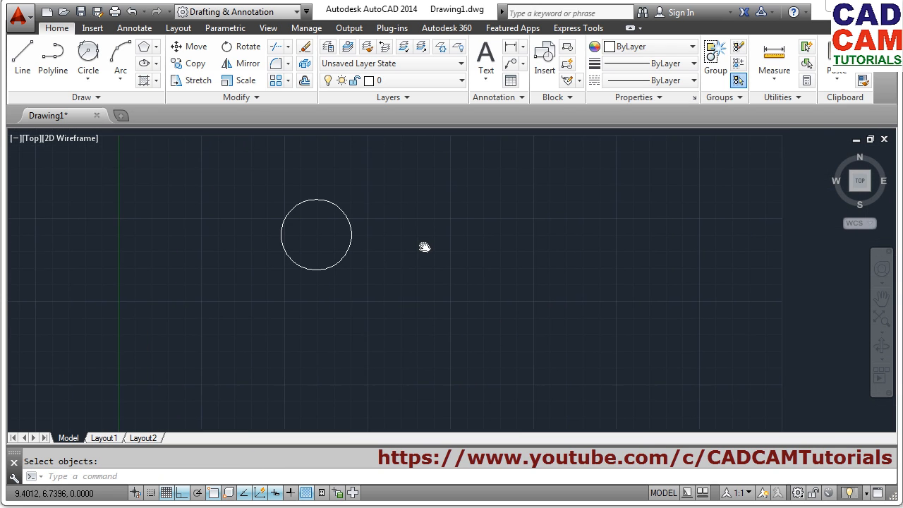
text(l)
key(Return)
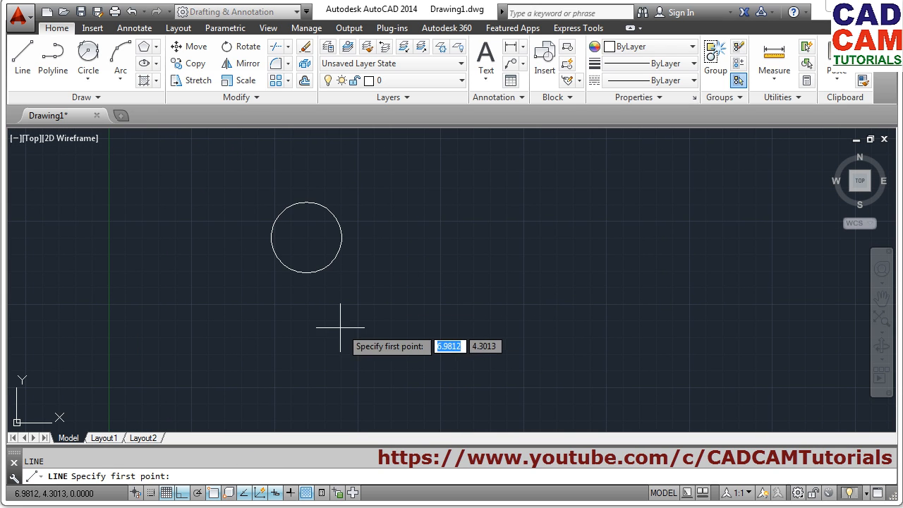
click(306, 308)
click(605, 308)
key(Return)
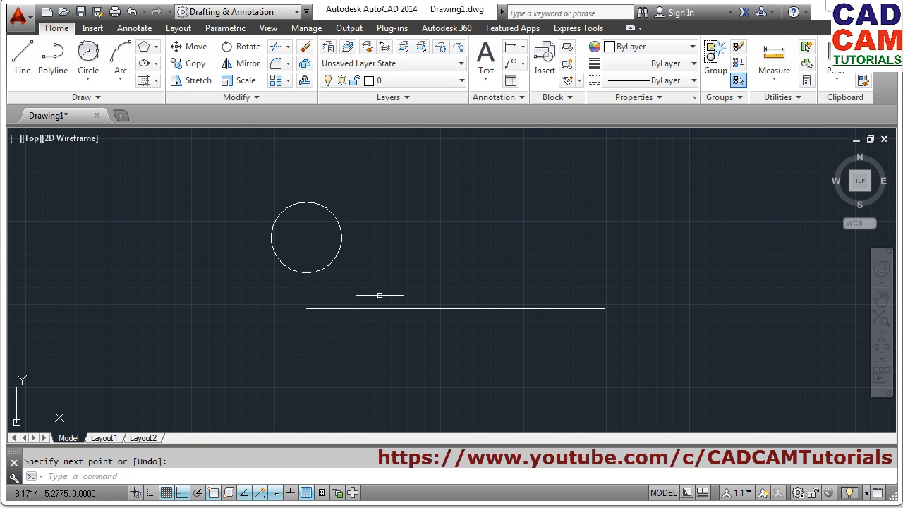
Draw a Tan, Tan, Radius circle of radius 3 tangent to the small circle's right side and the horizontal line.
click(89, 78)
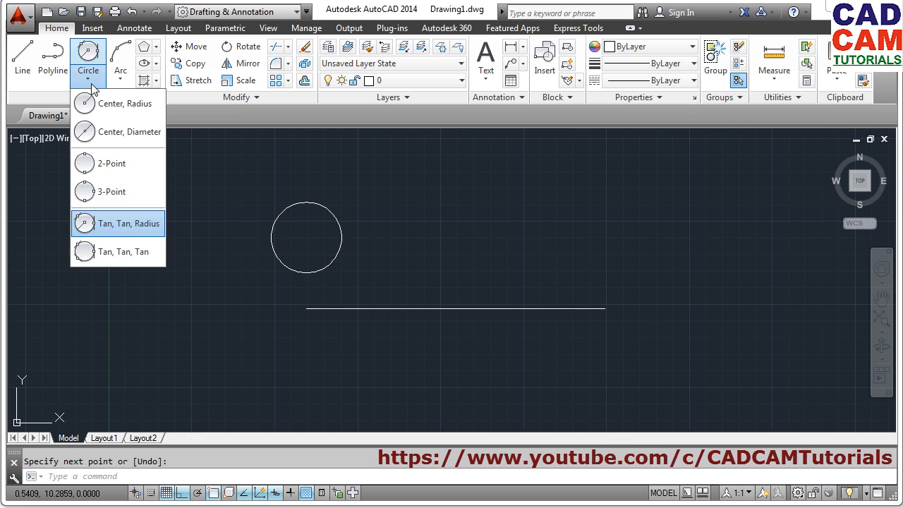
click(127, 223)
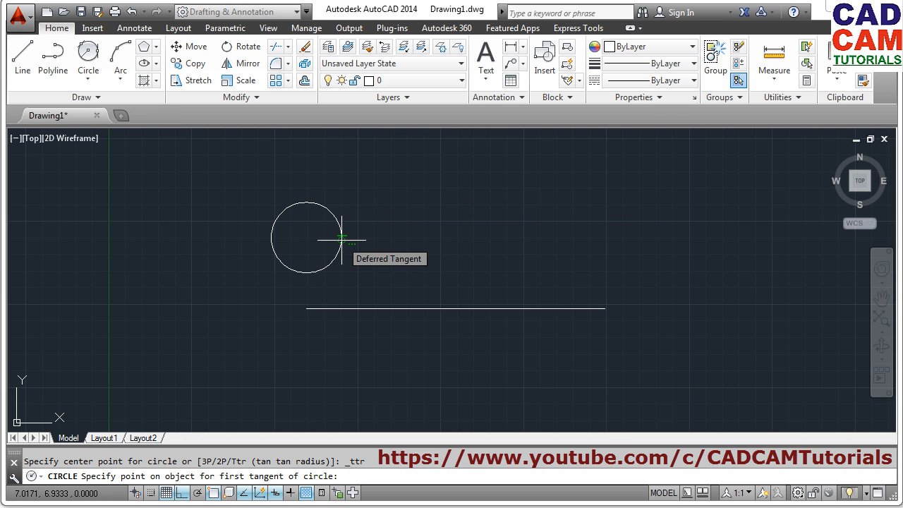
click(342, 240)
click(418, 309)
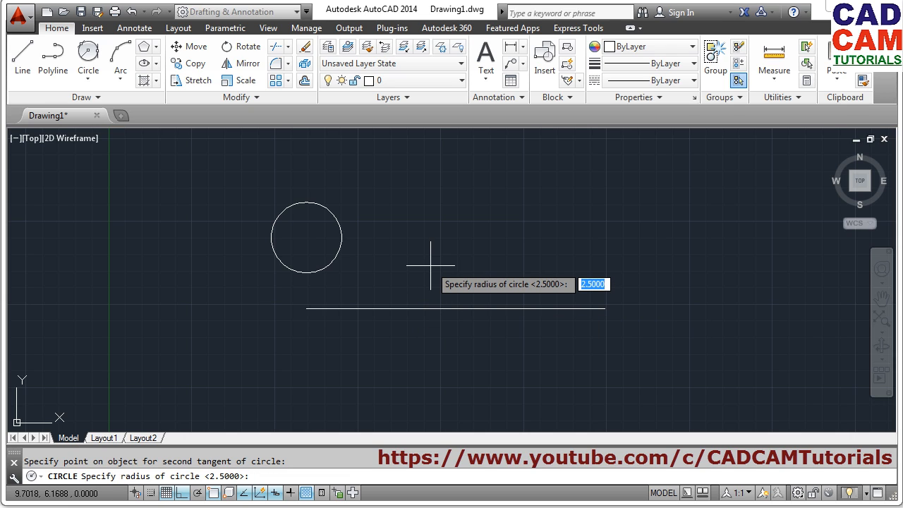
text(3)
key(Return)
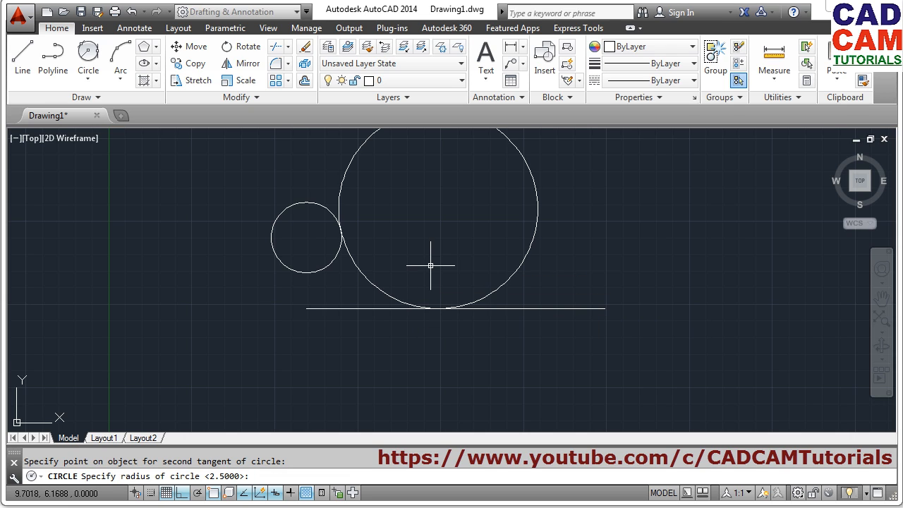
middle_drag(436, 295, 424, 349)
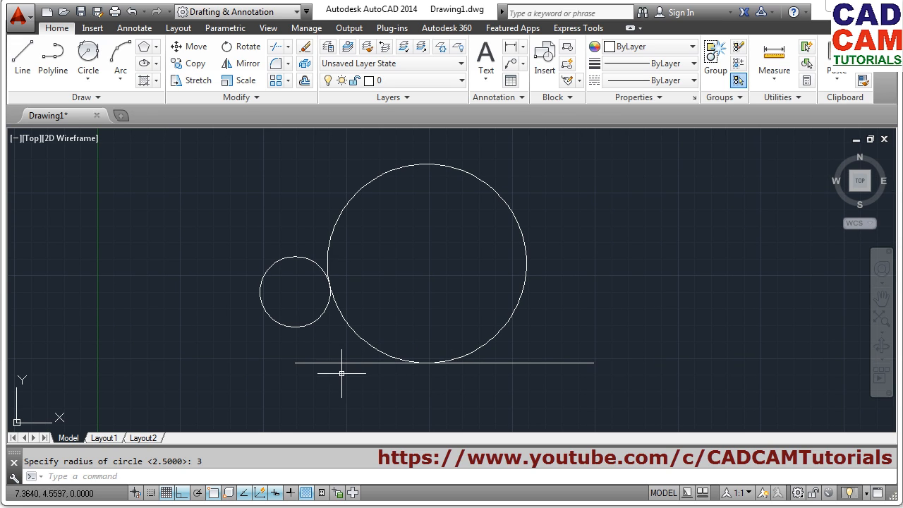
Erase both circles and the horizontal line with one crossing selection, and undo the erasure.
text(E)
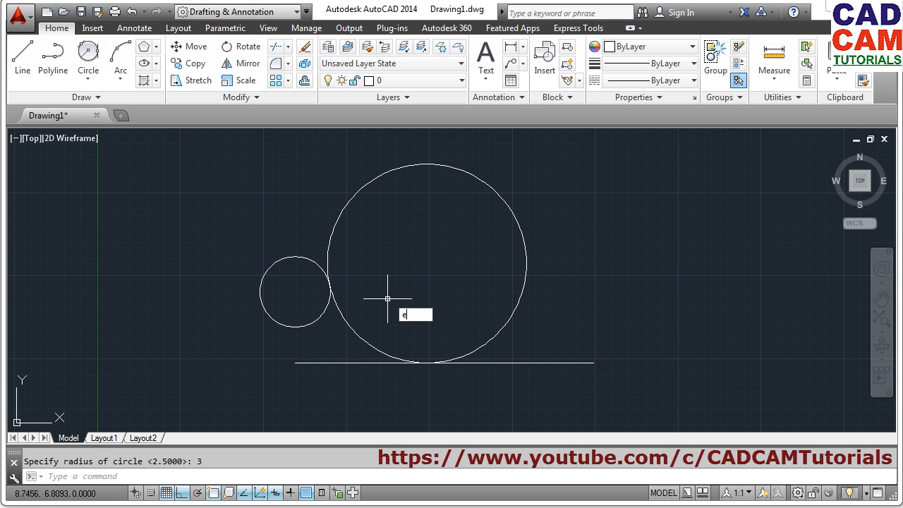
key(Return)
click(392, 217)
click(303, 396)
key(Return)
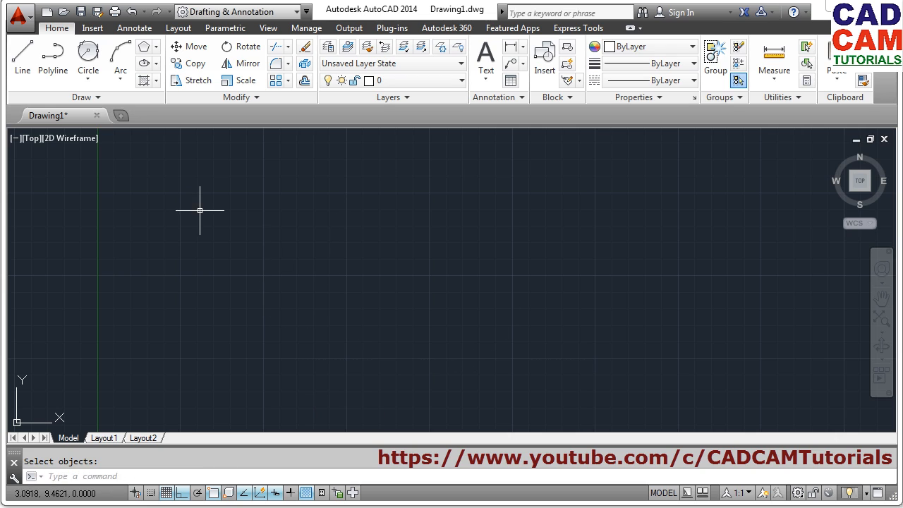
click(89, 85)
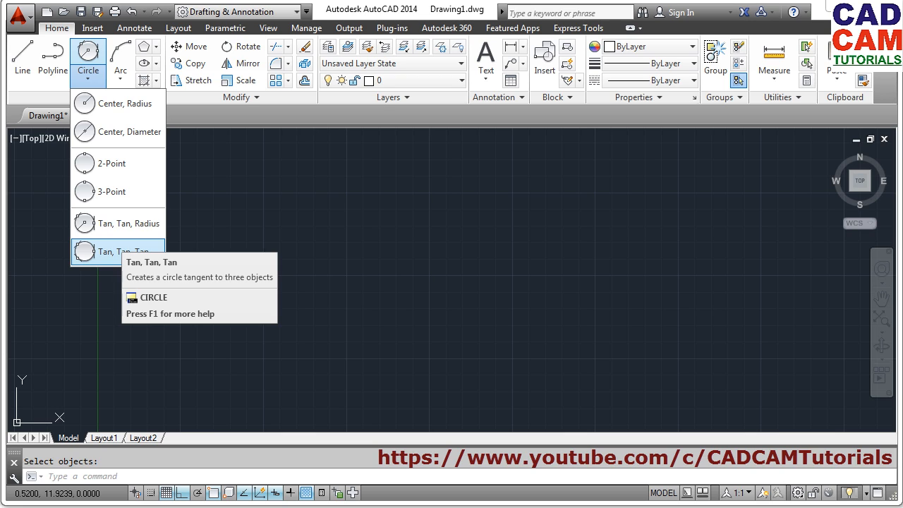
click(341, 311)
text(u)
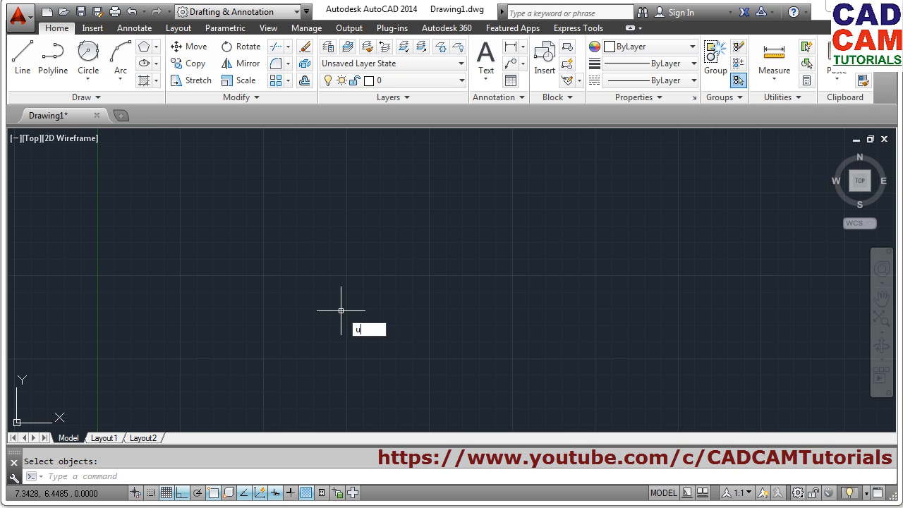
key(Return)
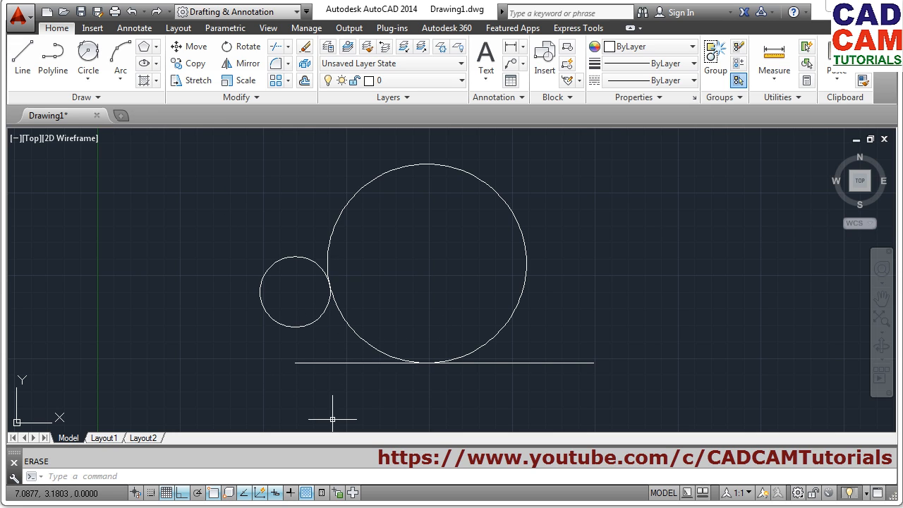
Draw a Tan, Tan, Tan circle in the gap between the small circle, the large circle and the horizontal line.
click(88, 77)
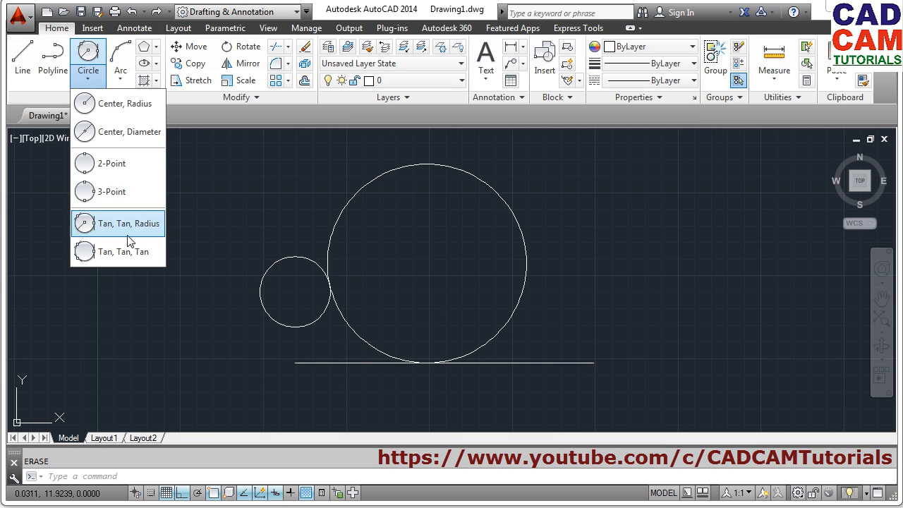
click(124, 260)
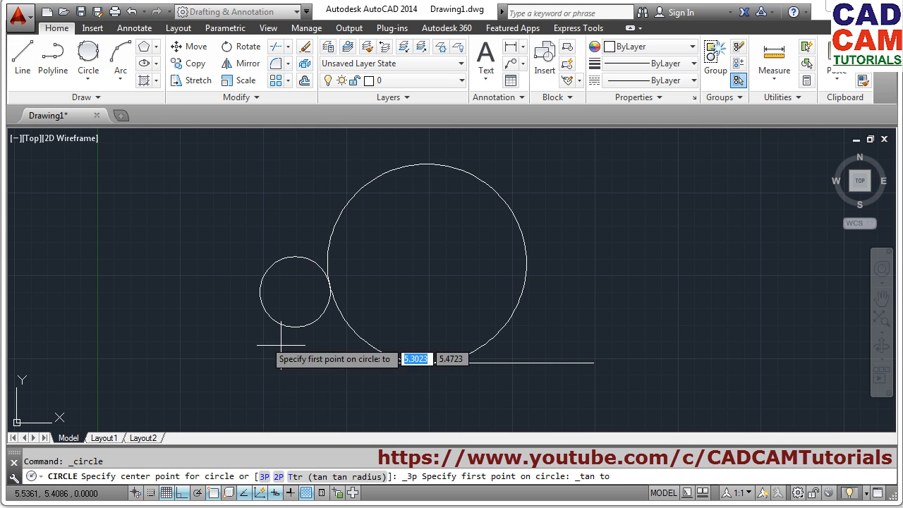
click(313, 318)
click(348, 331)
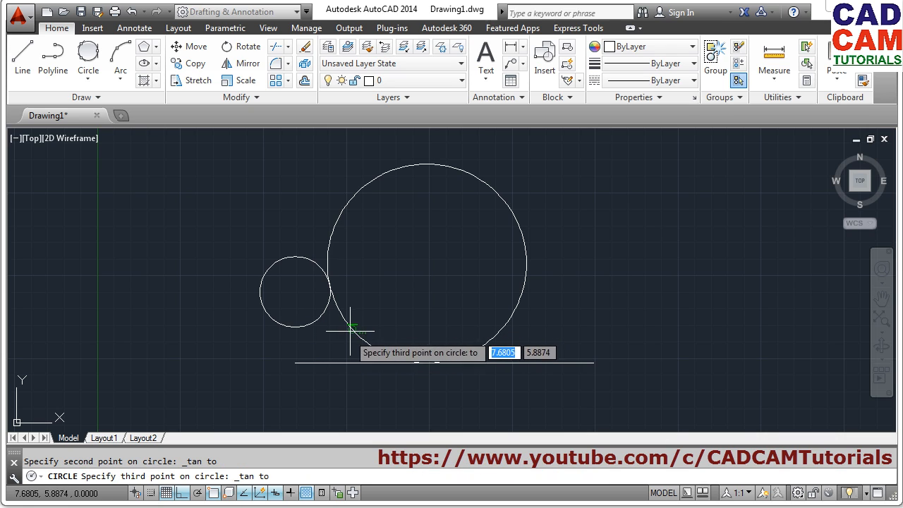
click(330, 363)
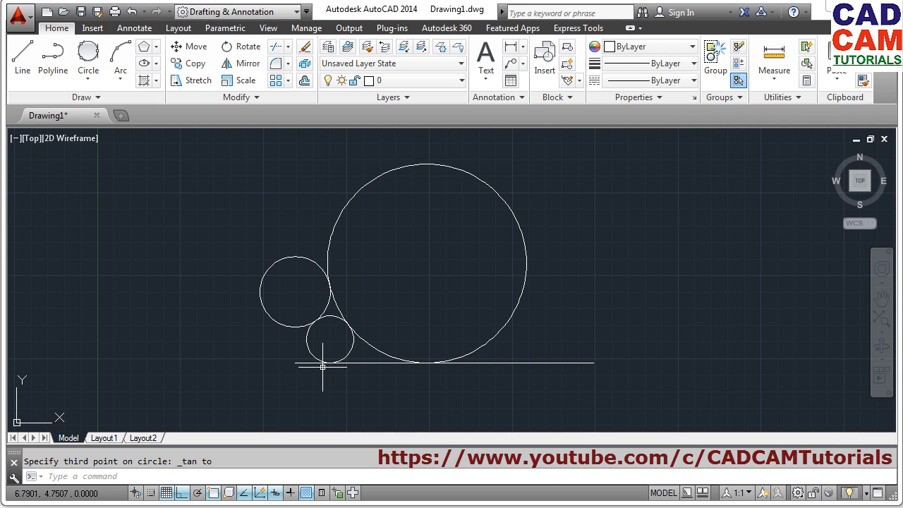
Erase the three circles and the horizontal line together with one crossing selection.
text(e)
key(Return)
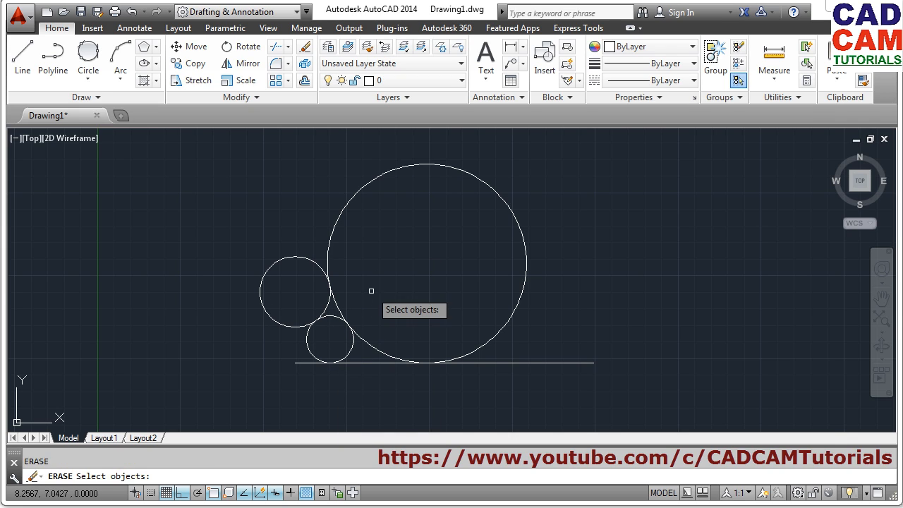
click(372, 291)
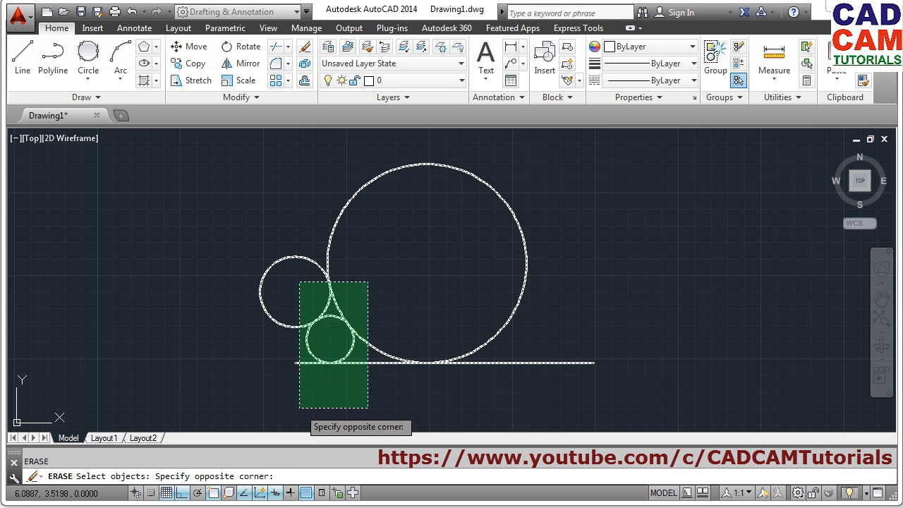
click(307, 389)
key(Return)
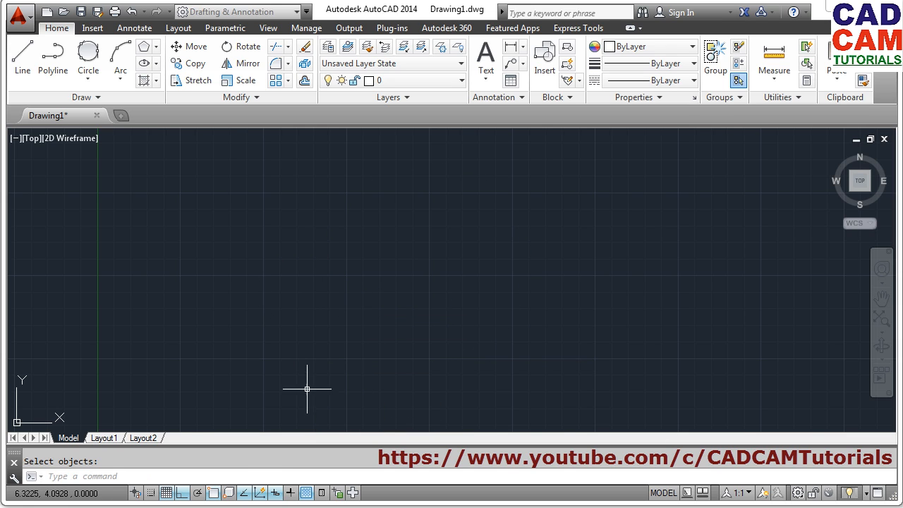
click(86, 80)
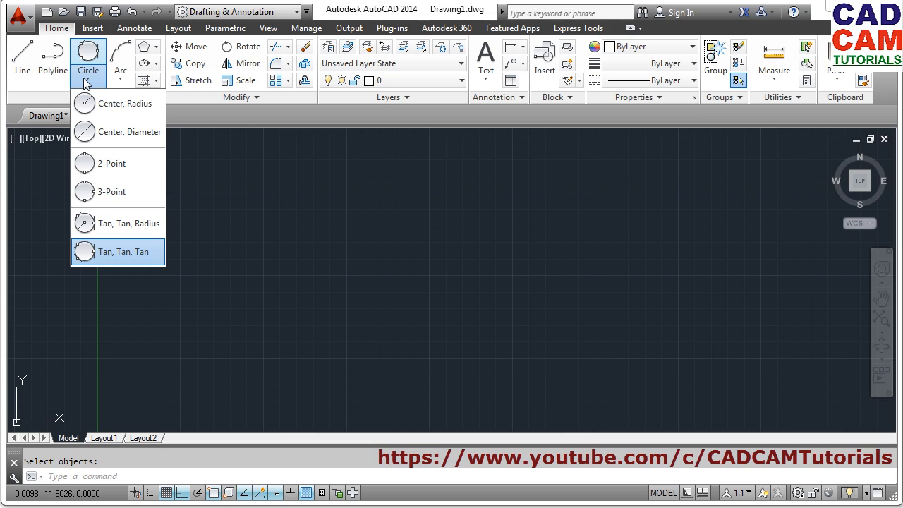
click(85, 81)
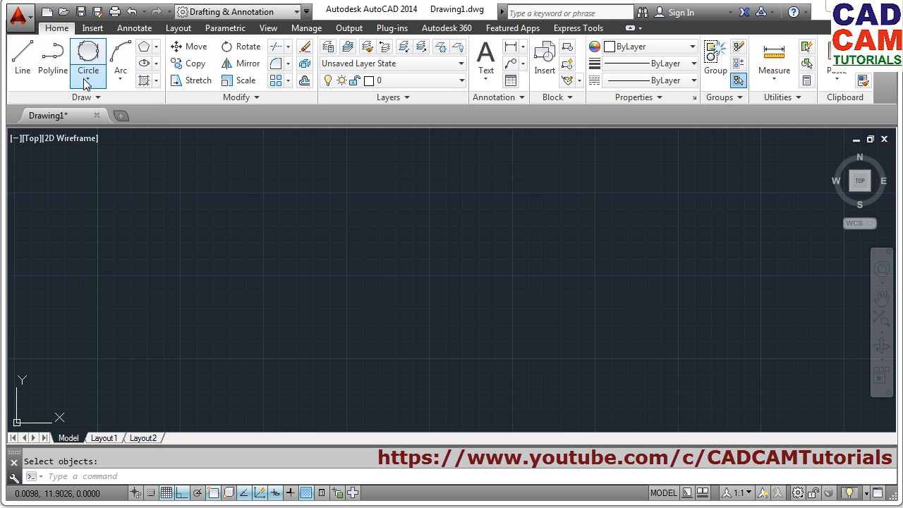
Draw a large 3-Point arc bulging upward across the middle of the drawing area, with Ortho turned off.
click(121, 64)
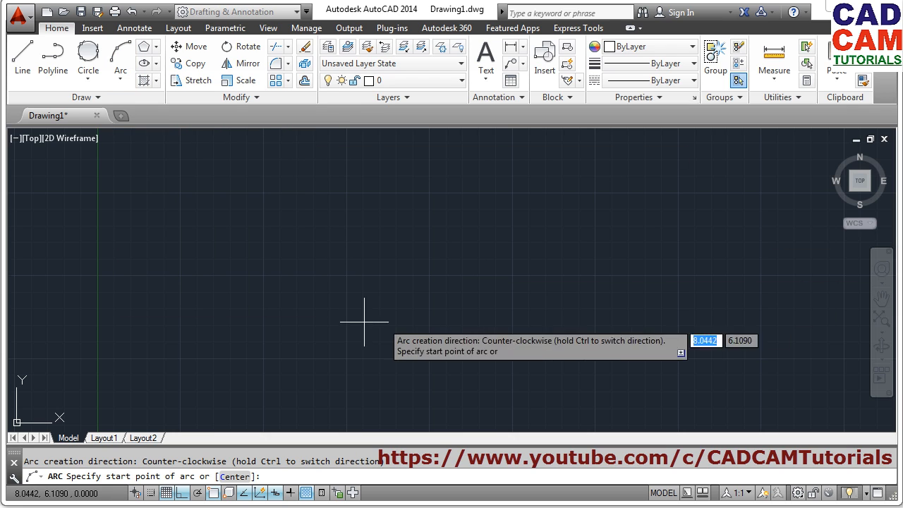
click(287, 327)
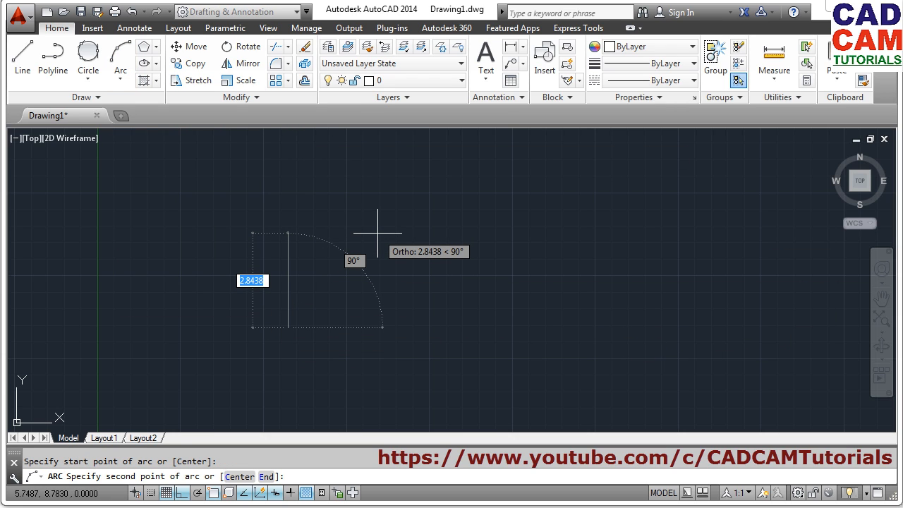
key(F8)
click(399, 212)
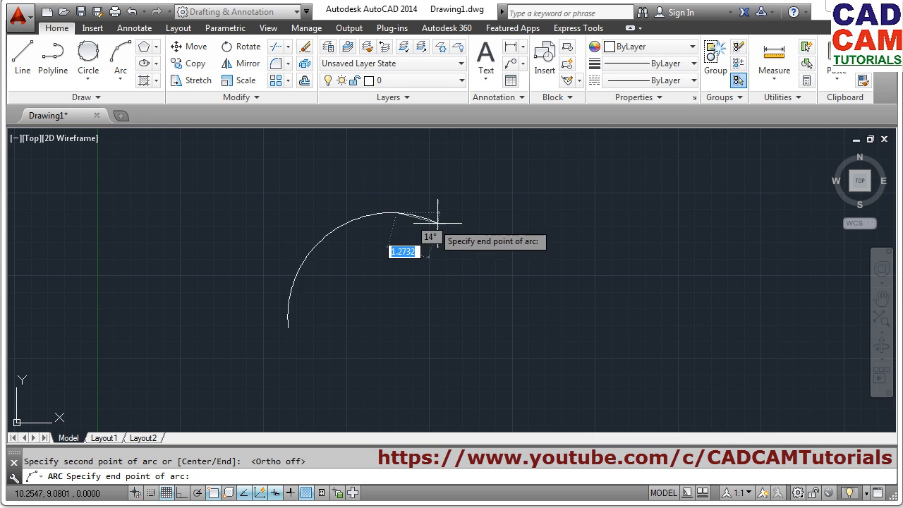
click(591, 241)
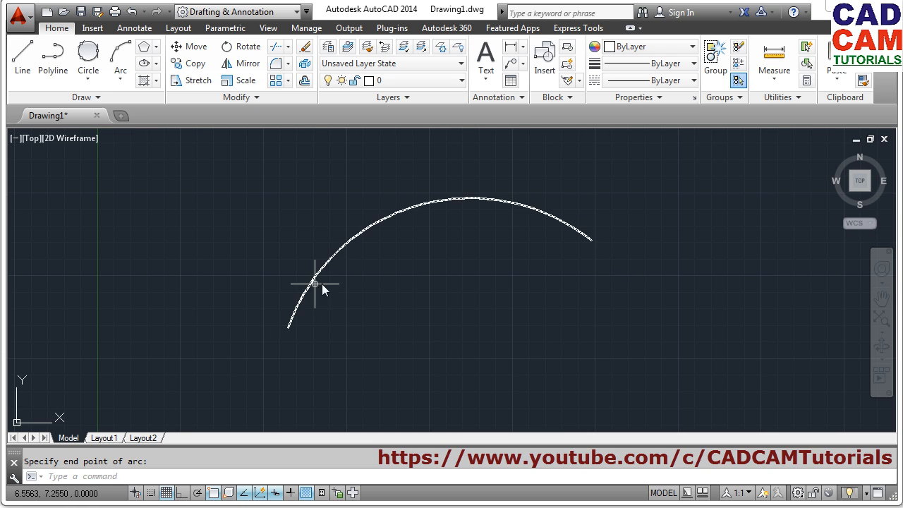
Erase the three-point arc with a crossing selection over its left part.
text(e)
key(Return)
click(352, 282)
click(294, 256)
key(Return)
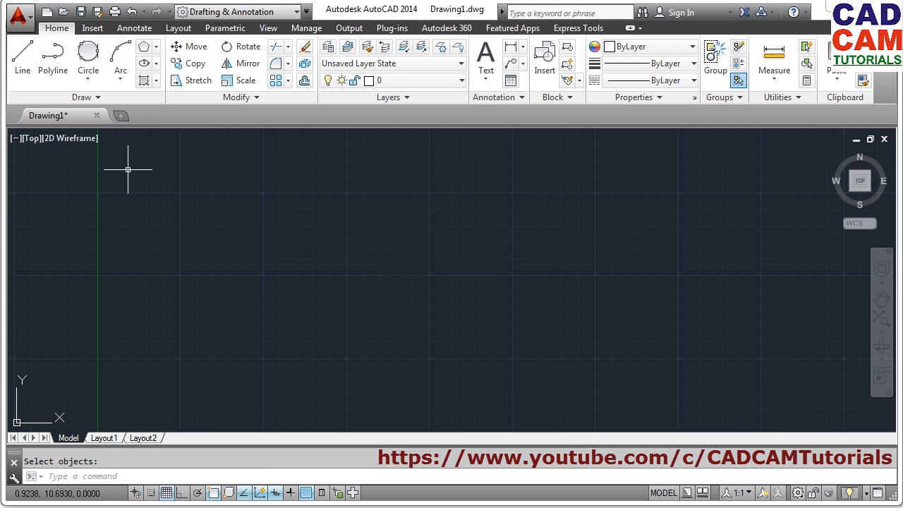
click(125, 84)
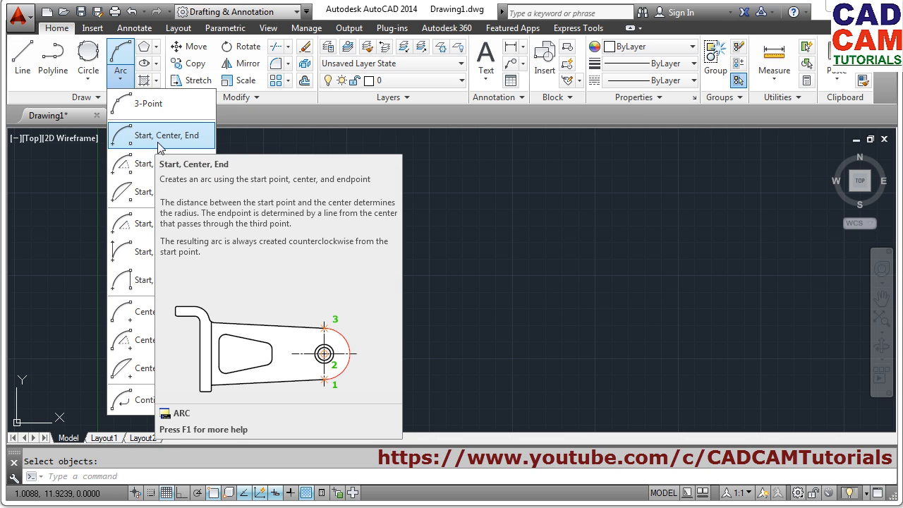
click(456, 265)
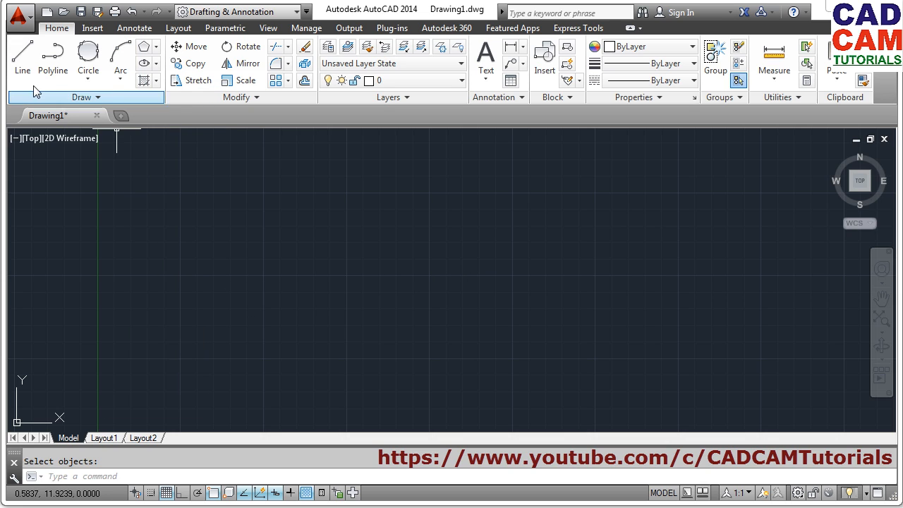
With Ortho on, draw an L of two connected lines: 2 units straight down, then 2 units to the left.
click(23, 57)
click(448, 223)
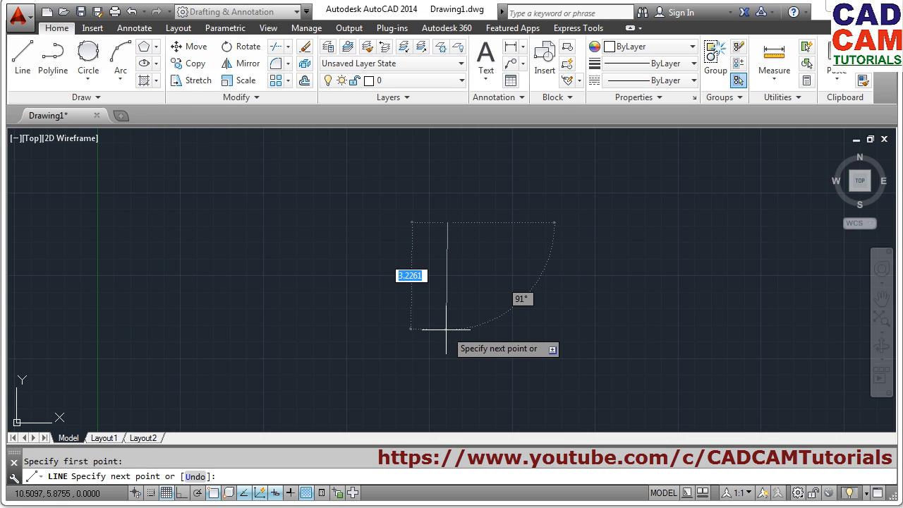
key(F8)
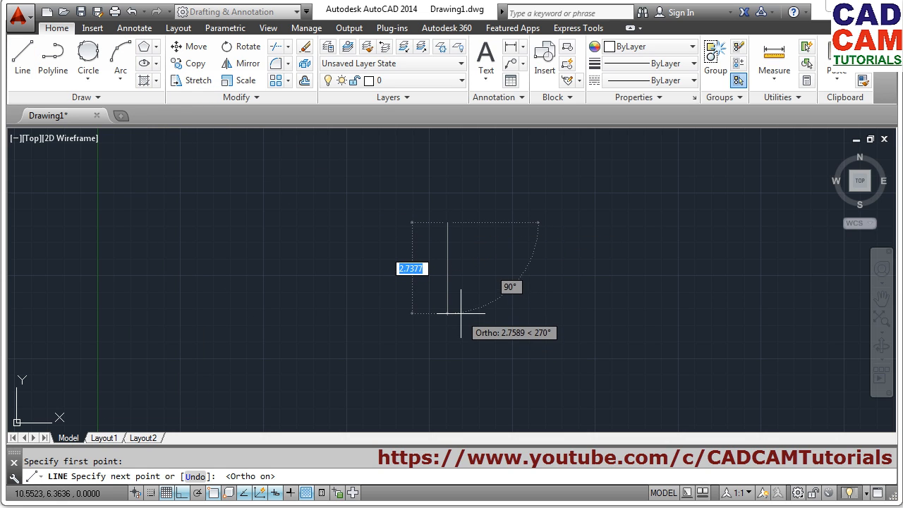
text(1)
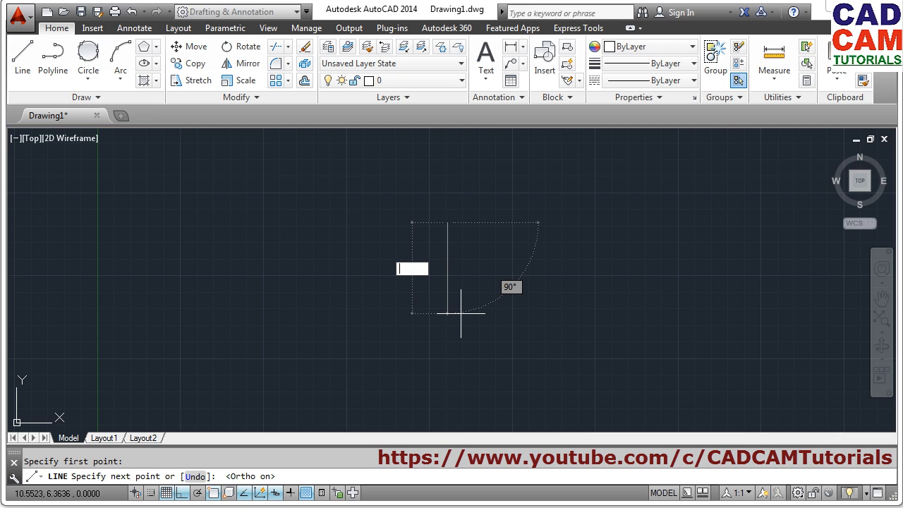
key(Return)
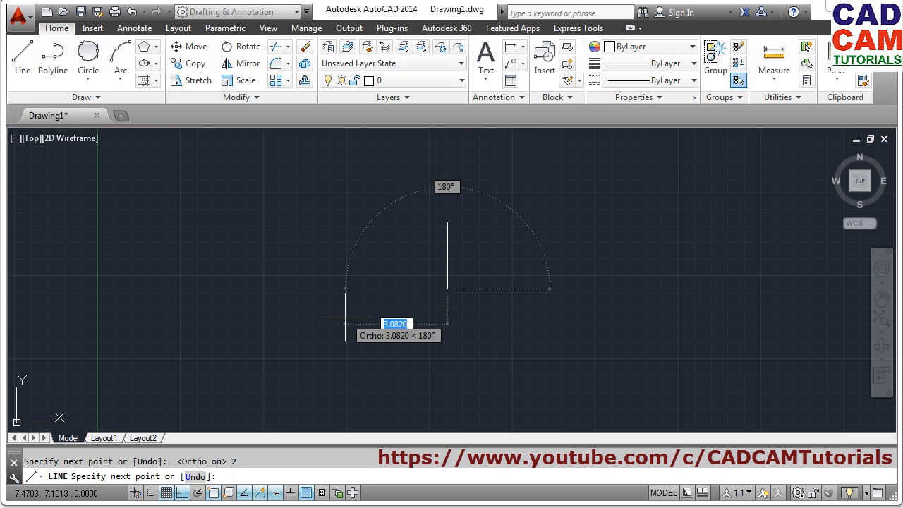
text(2)
key(Return)
key(Return)
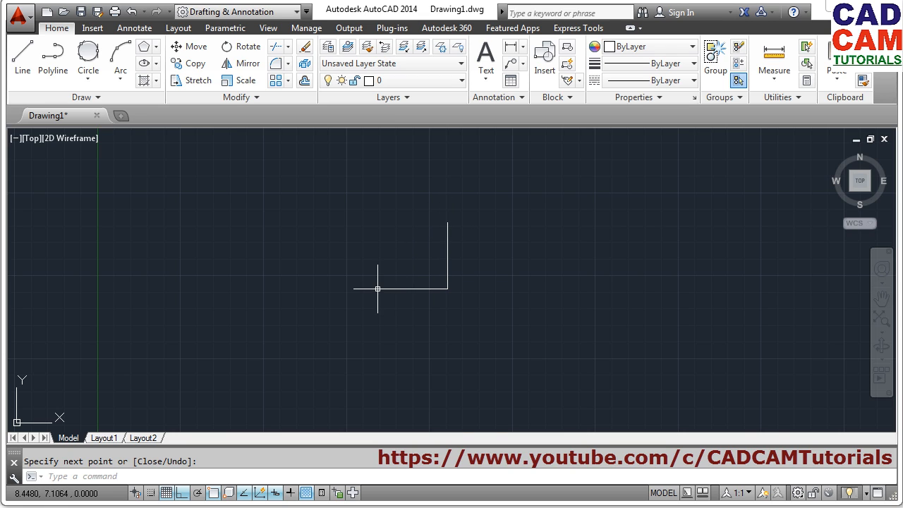
Draw a Start, Center, End arc from the vertical line's upper end to the horizontal line's left end, centred on their shared corner.
click(120, 82)
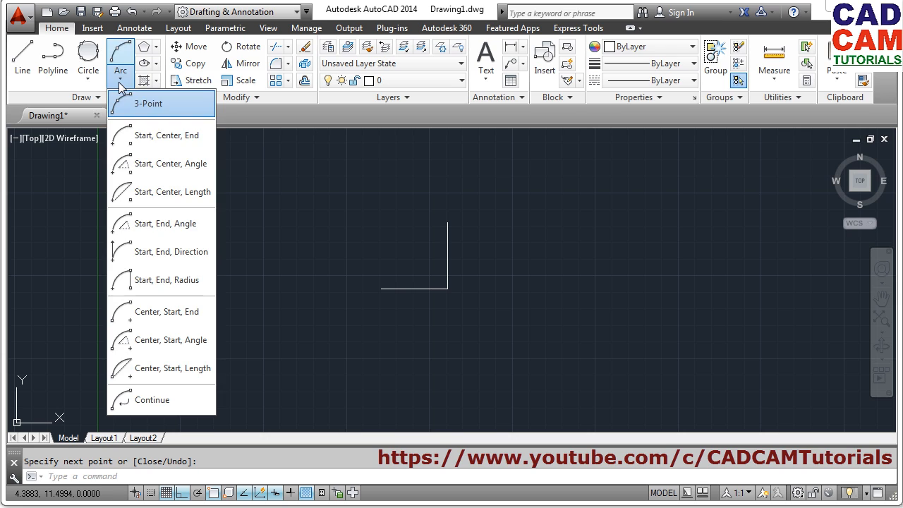
click(137, 143)
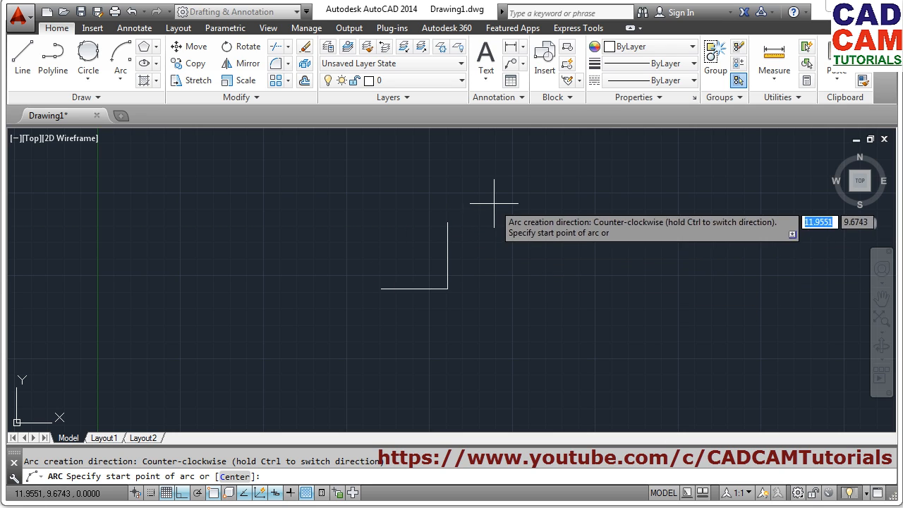
click(447, 223)
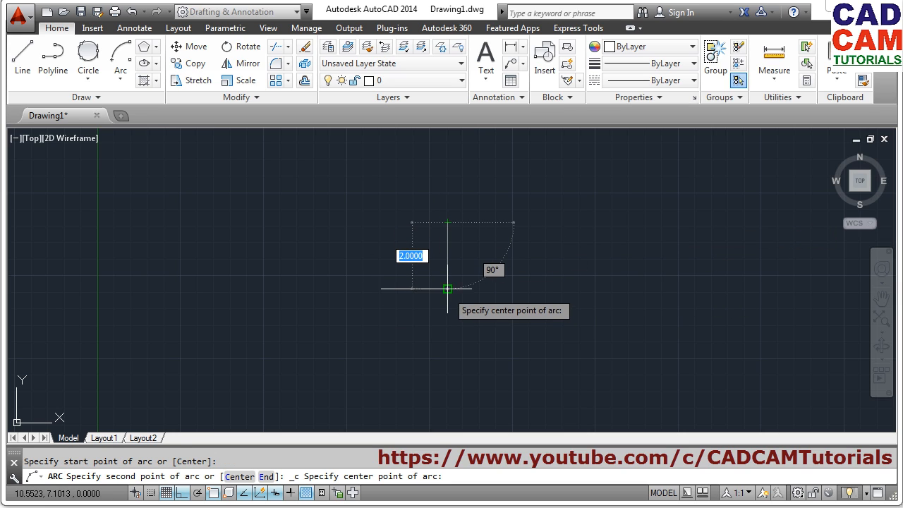
click(448, 289)
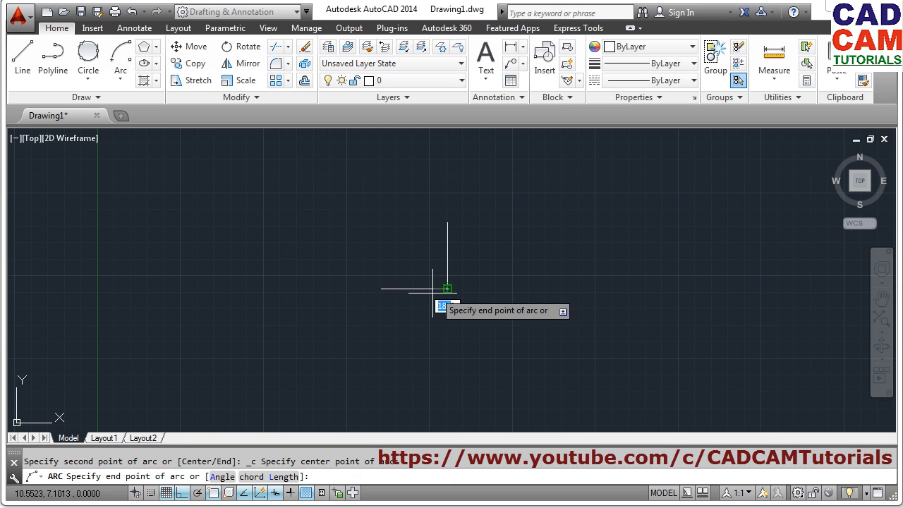
click(382, 289)
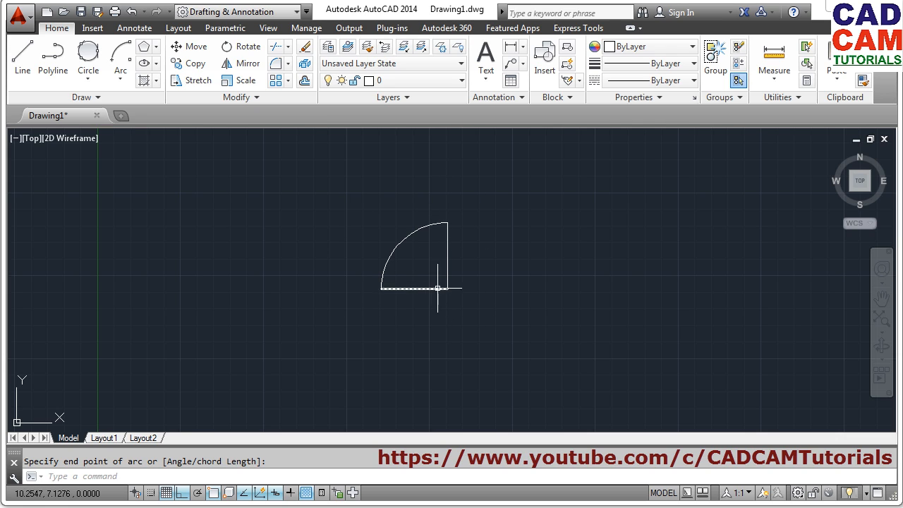
click(121, 76)
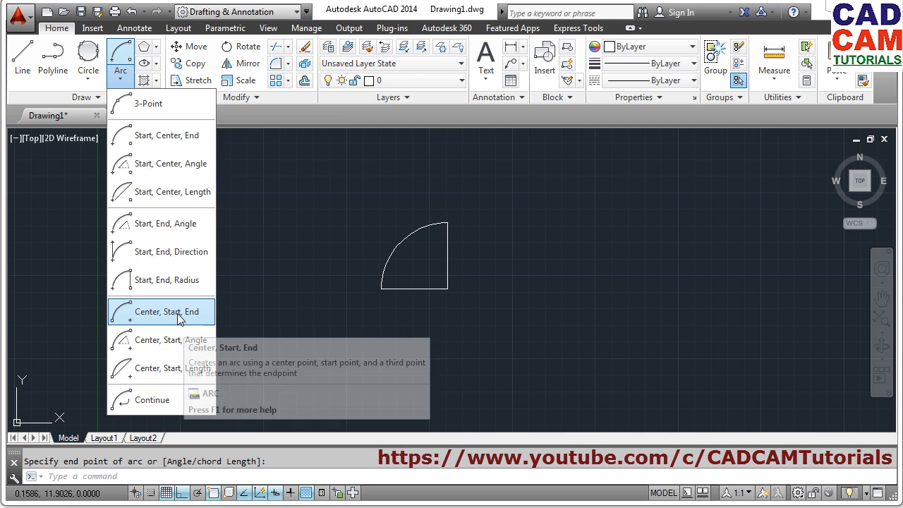
click(558, 313)
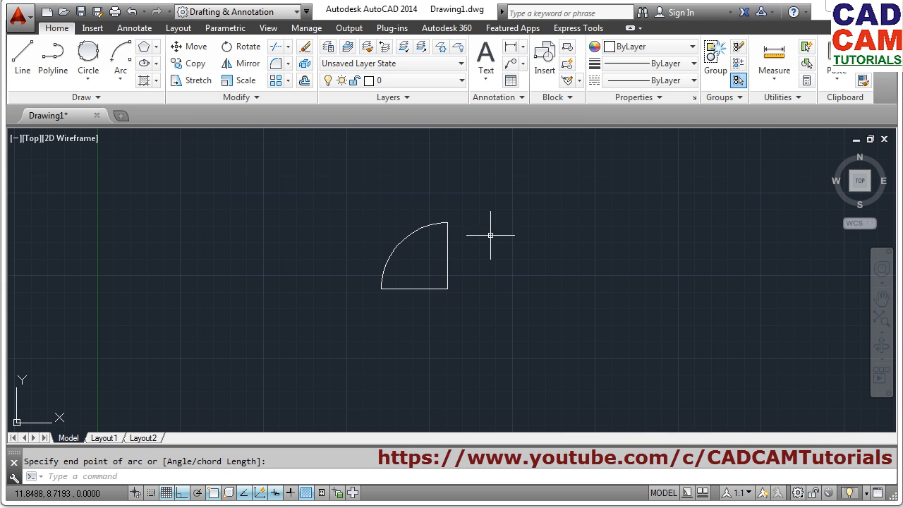
Erase the quarter arc and both lines together with one crossing selection.
text(e)
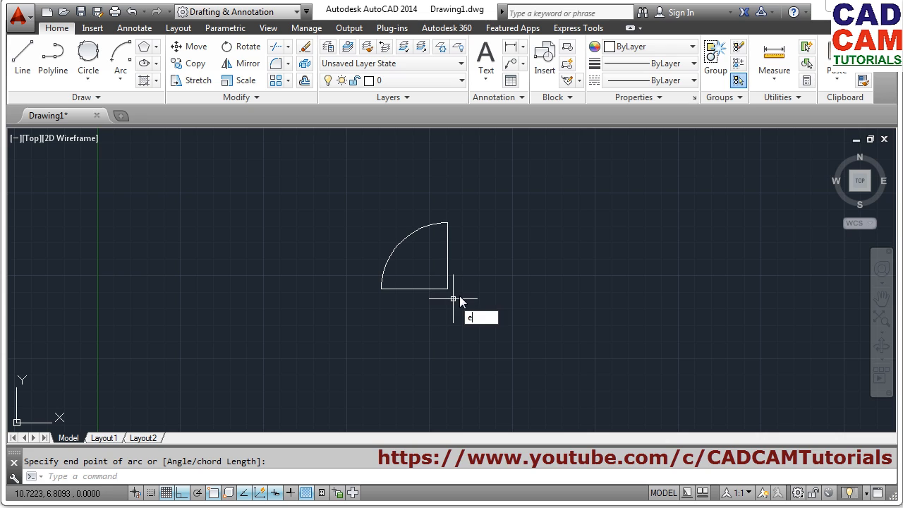
key(Return)
click(461, 305)
click(349, 221)
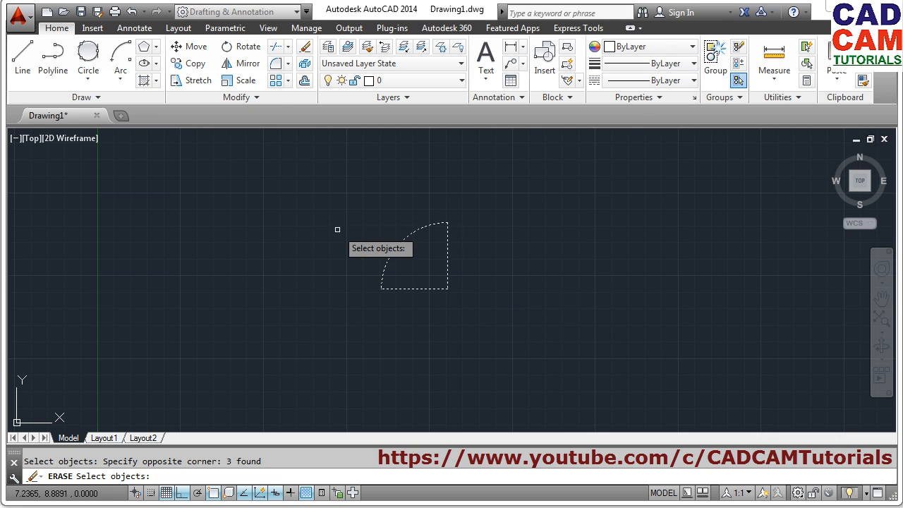
key(Return)
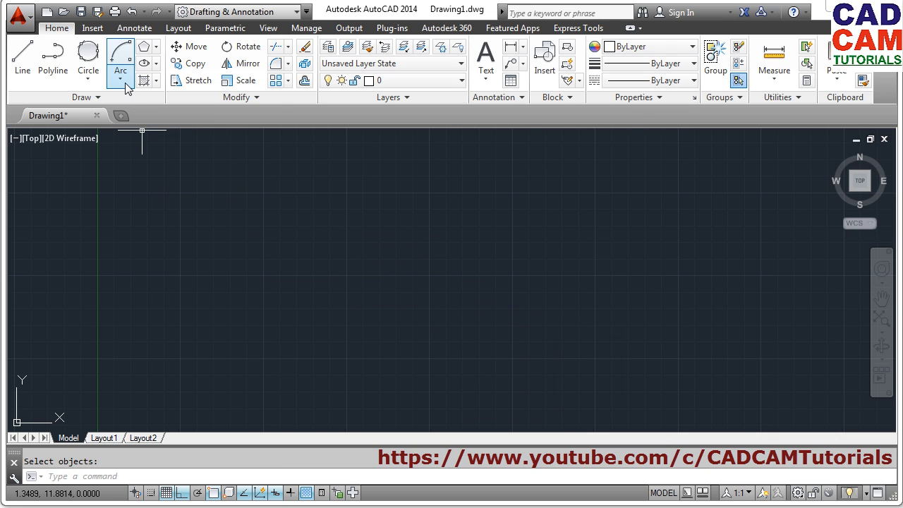
Draw a large freehand rectangle from a lower-left corner to an upper-right corner across the drawing area.
click(156, 47)
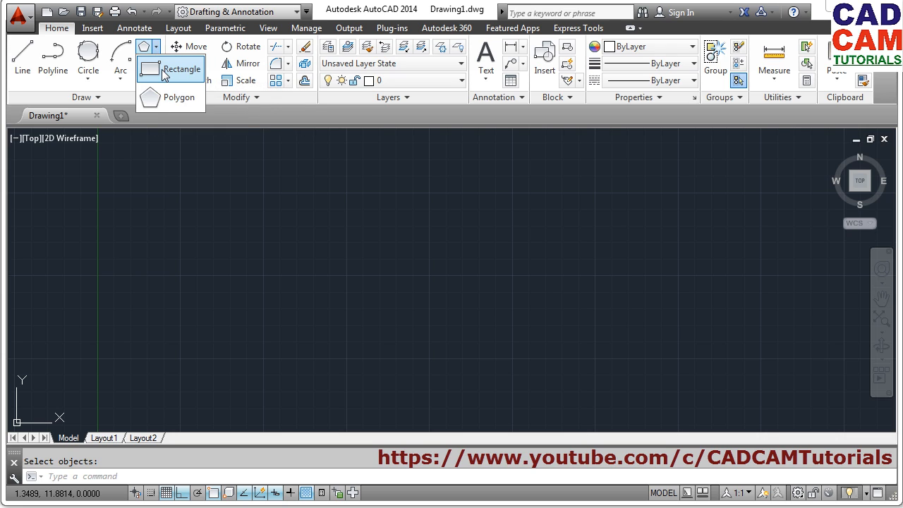
click(167, 72)
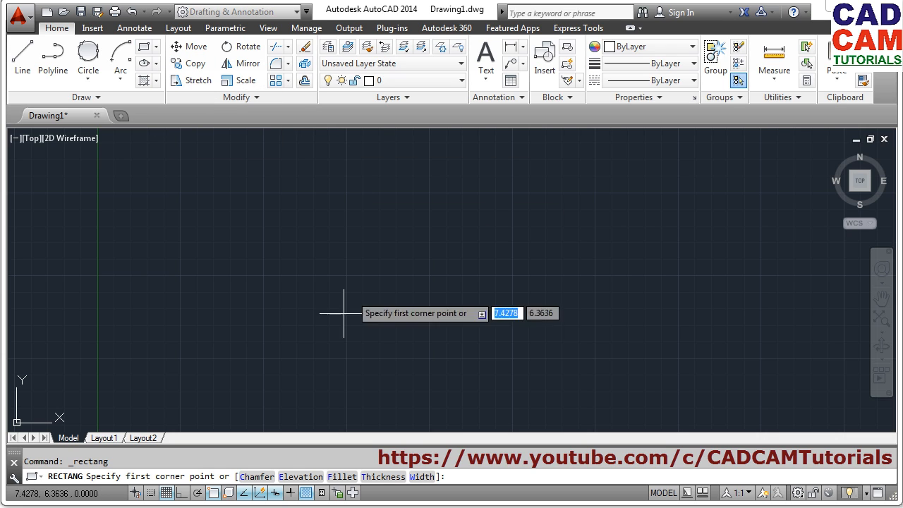
click(193, 401)
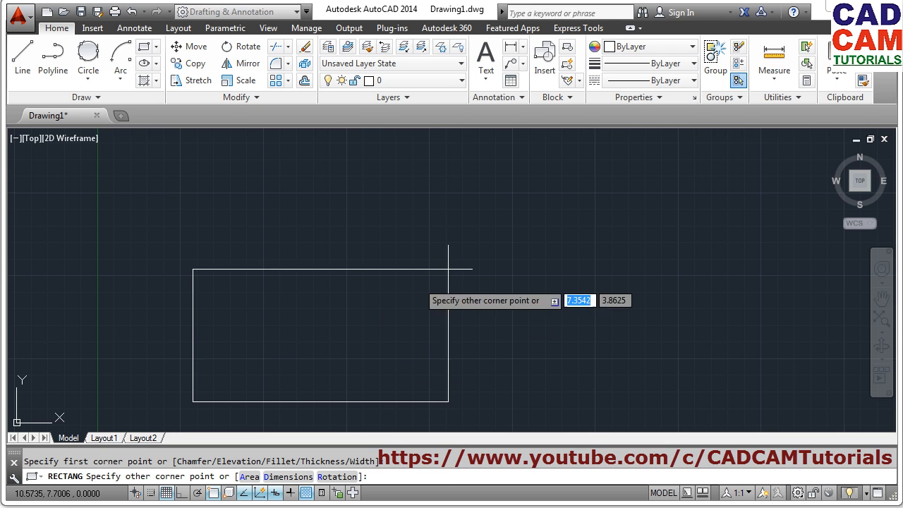
click(628, 173)
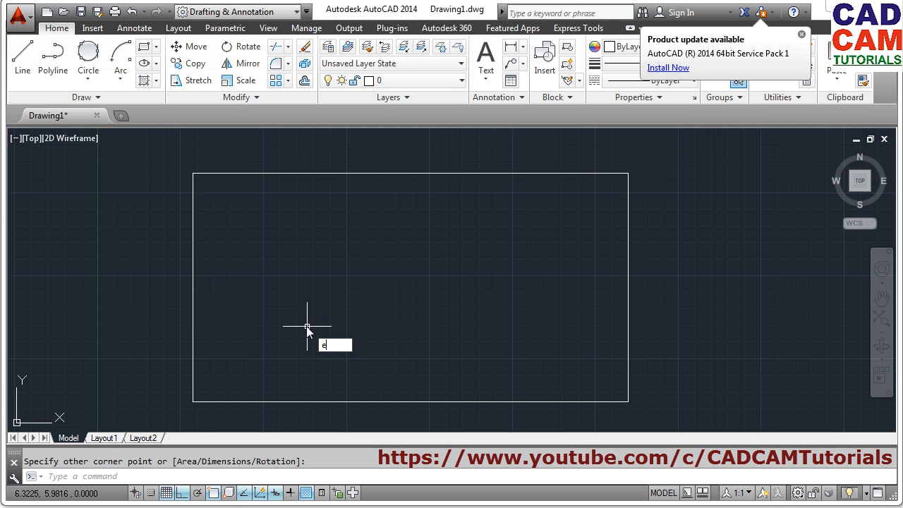
Erase the large rectangle with a crossing selection over its upper edge.
key(Return)
click(557, 158)
click(474, 223)
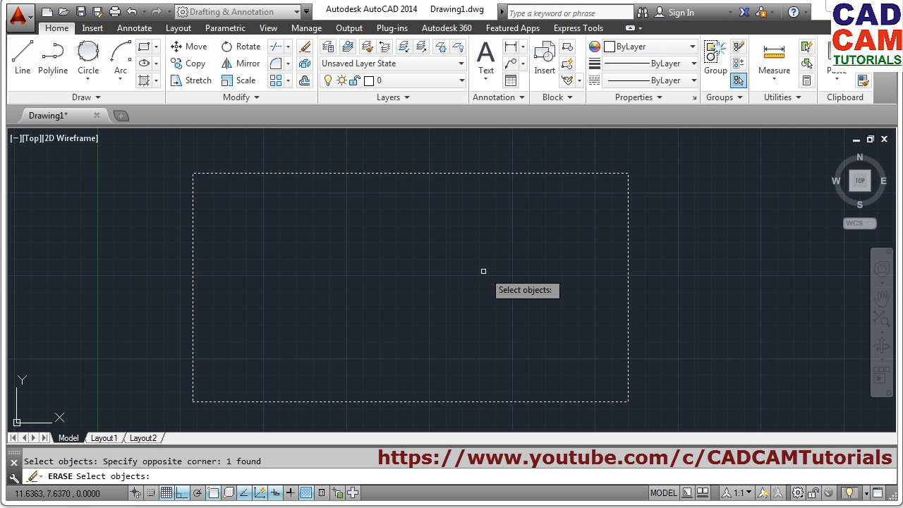
key(Return)
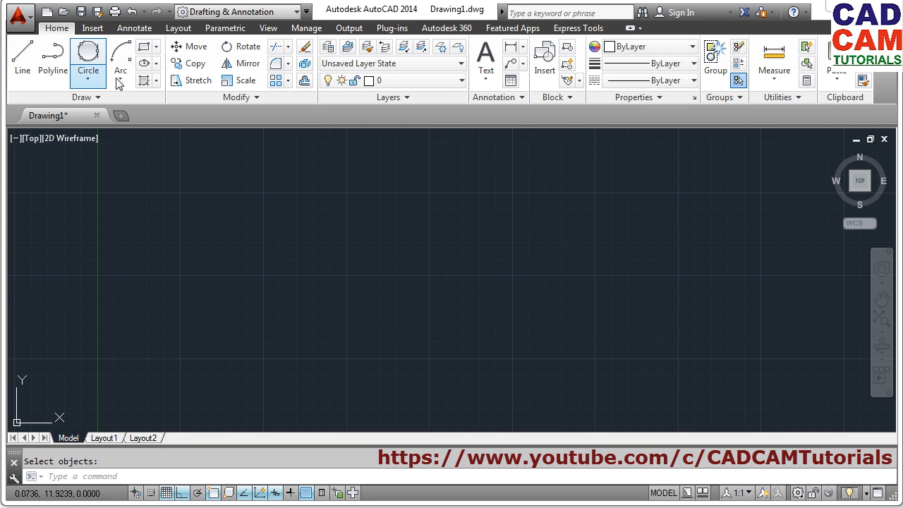
Draw a rectangle with the Dimensions option, length 5 and width 3, extending up and to the right of its first corner.
click(145, 47)
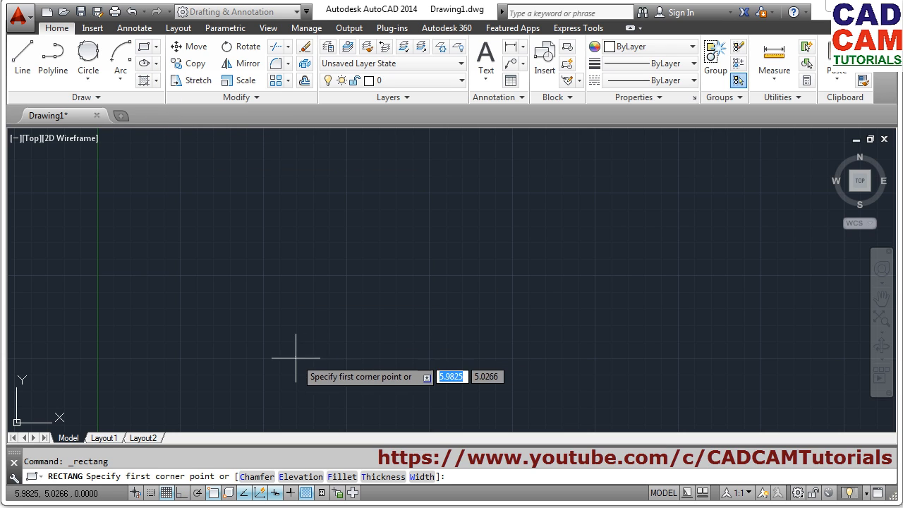
click(212, 383)
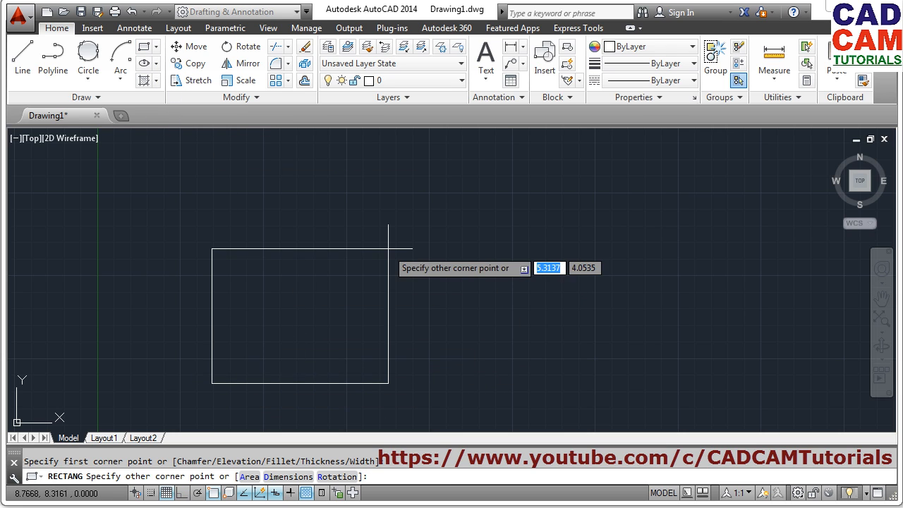
click(288, 477)
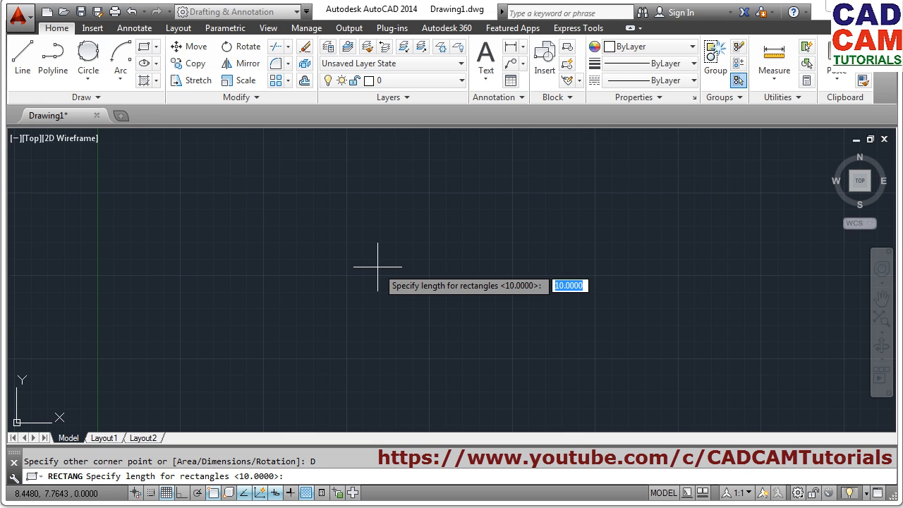
key(Return)
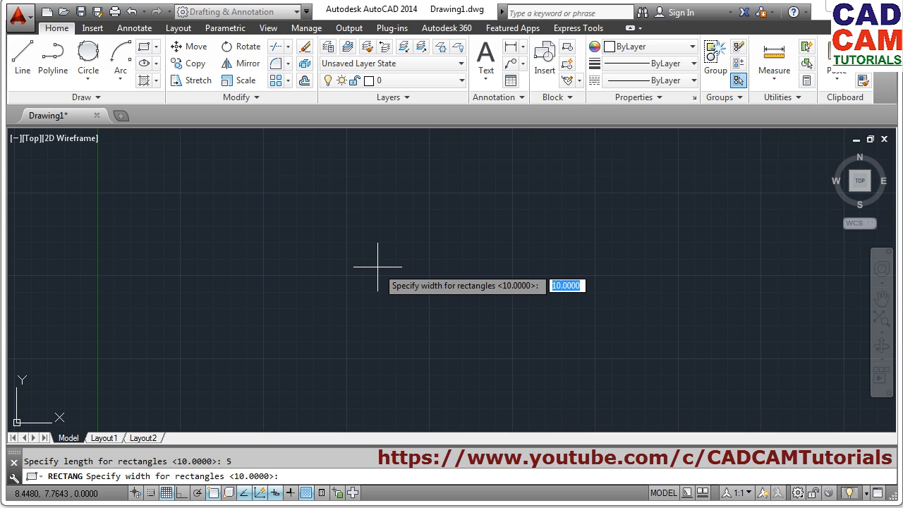
key(Return)
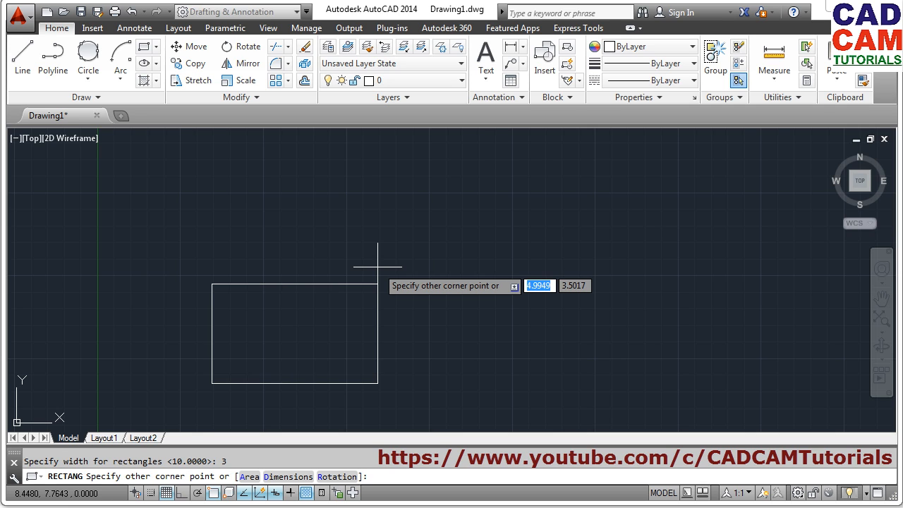
mouse_move(381, 310)
middle_down()
mouse_move(395, 252)
mouse_move(544, 218)
middle_up()
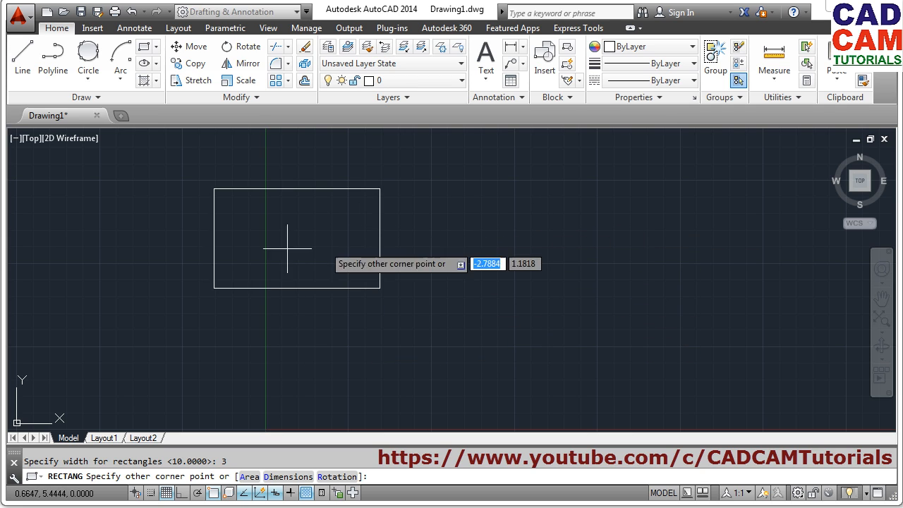
click(511, 215)
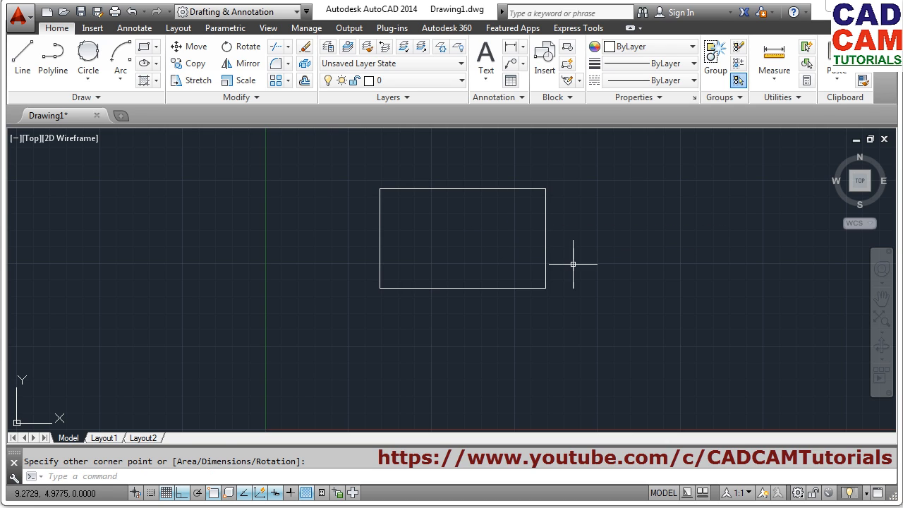
Erase the 5 by 3 rectangle with a crossing selection over its lower-right corner.
middle_drag(582, 252, 481, 321)
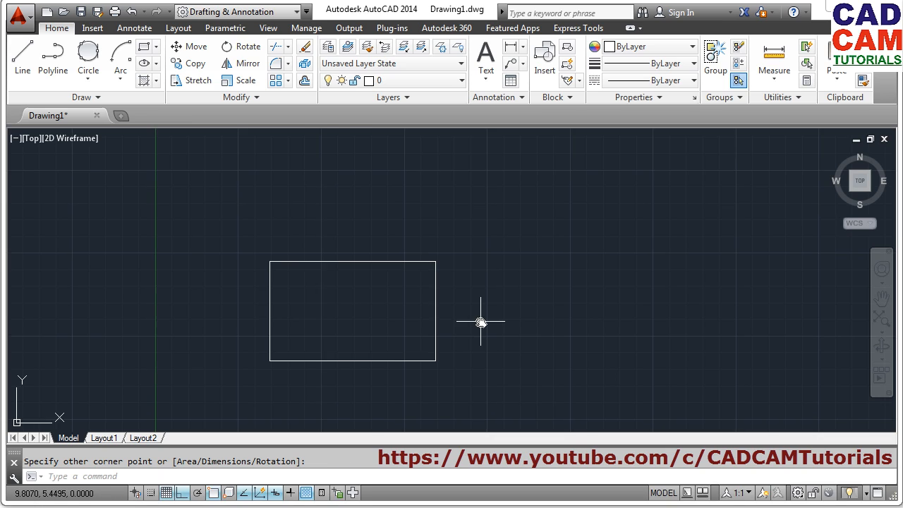
text(e)
key(Return)
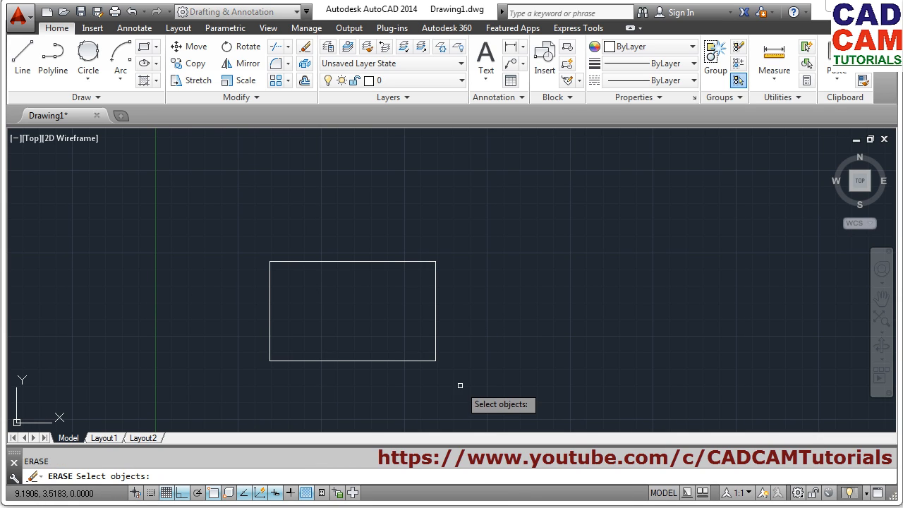
click(460, 385)
click(408, 351)
key(Return)
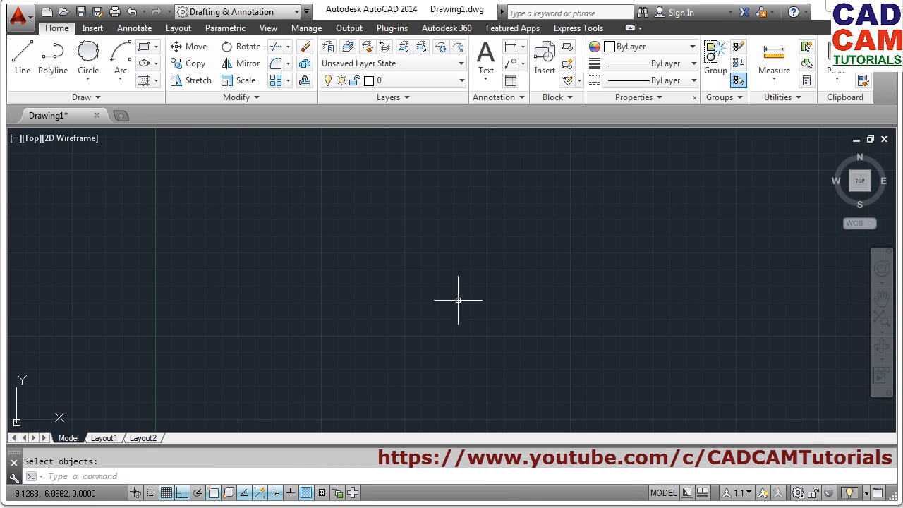
Draw a large rectangle with a fillet radius of 2, from a lower-left corner to an upper-right corner.
click(144, 48)
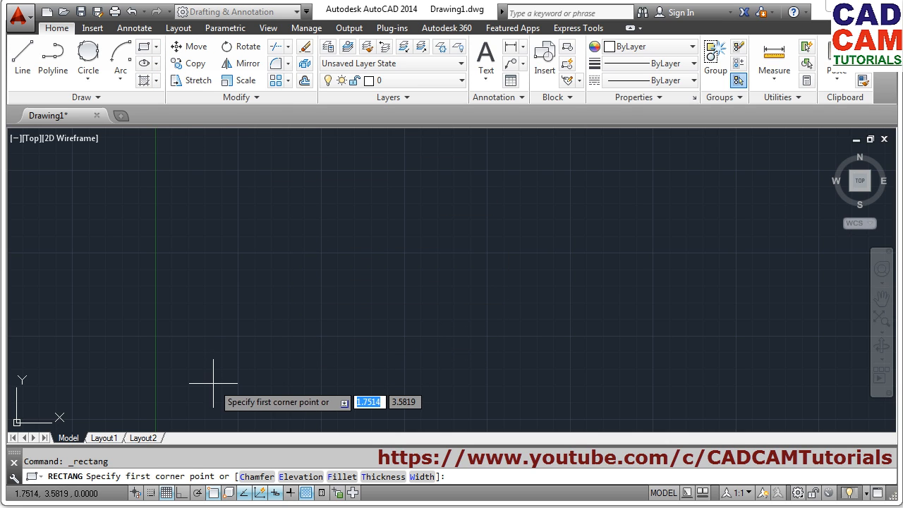
click(342, 477)
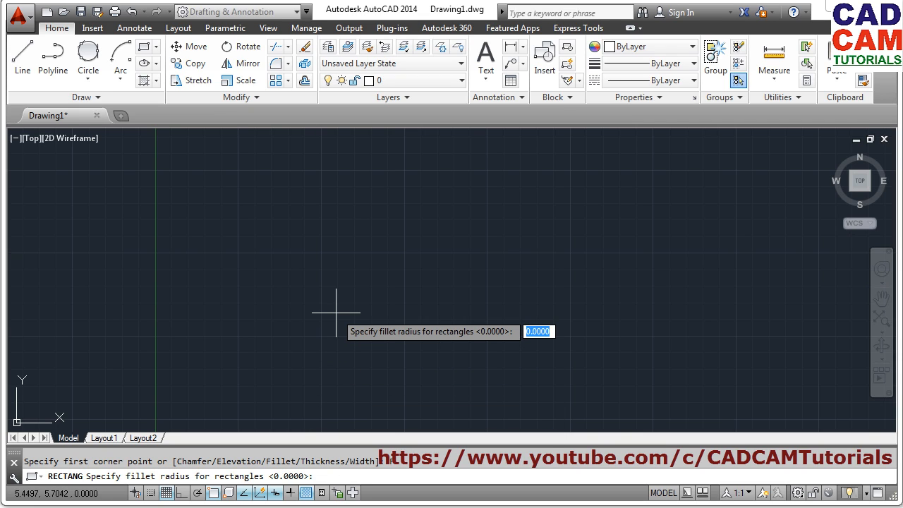
key(Return)
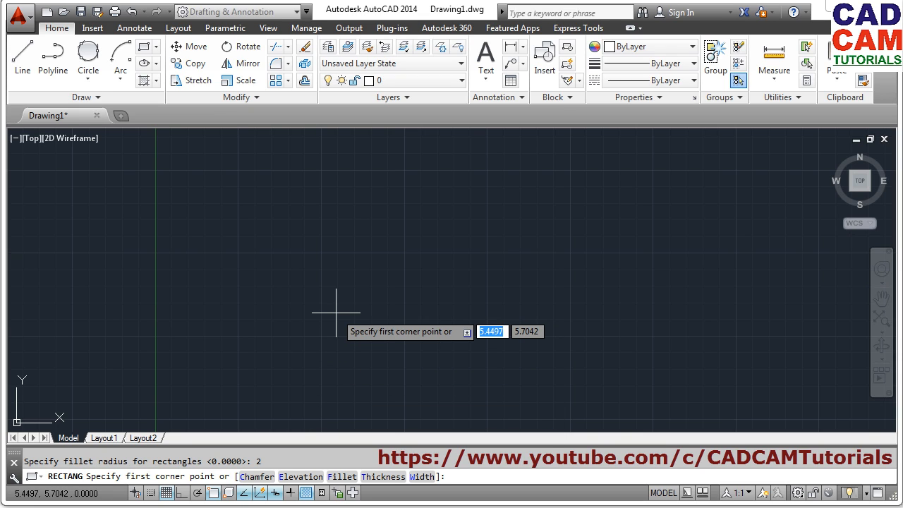
click(209, 407)
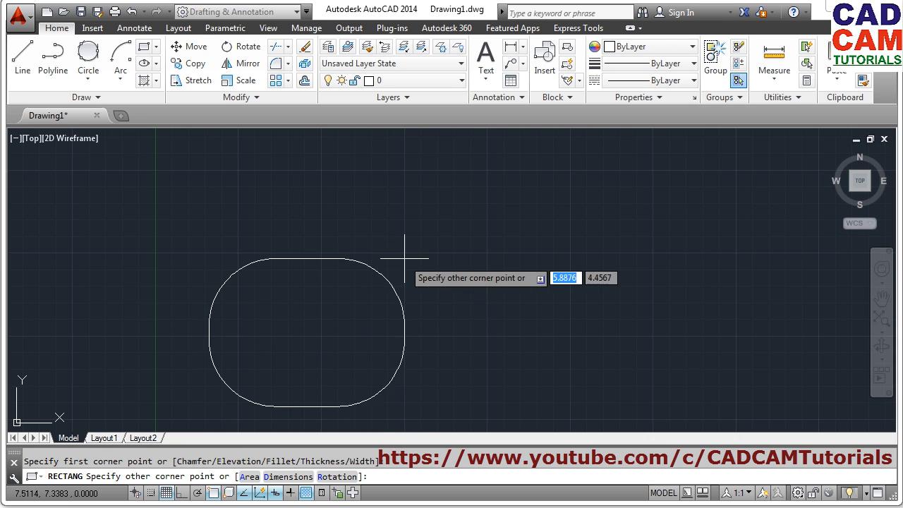
click(638, 165)
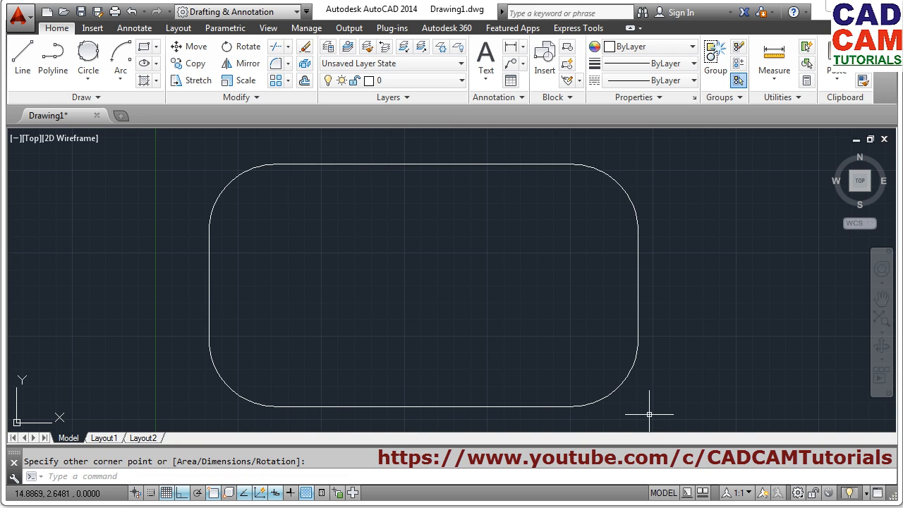
Erase the filleted rectangle with a crossing selection over its right edge.
text(e)
key(Return)
click(657, 285)
click(592, 310)
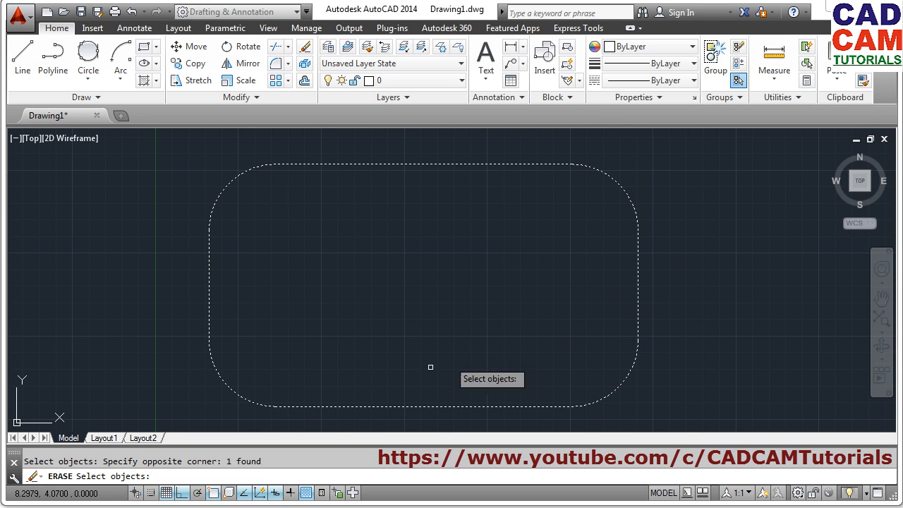
key(Return)
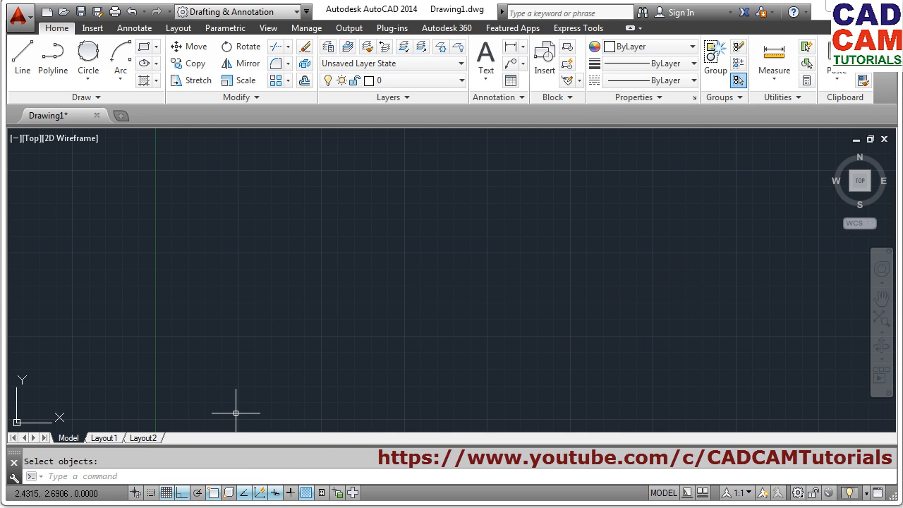
Draw another large rounded rectangle from lower left to upper right, with its thickness set to .5.
click(143, 50)
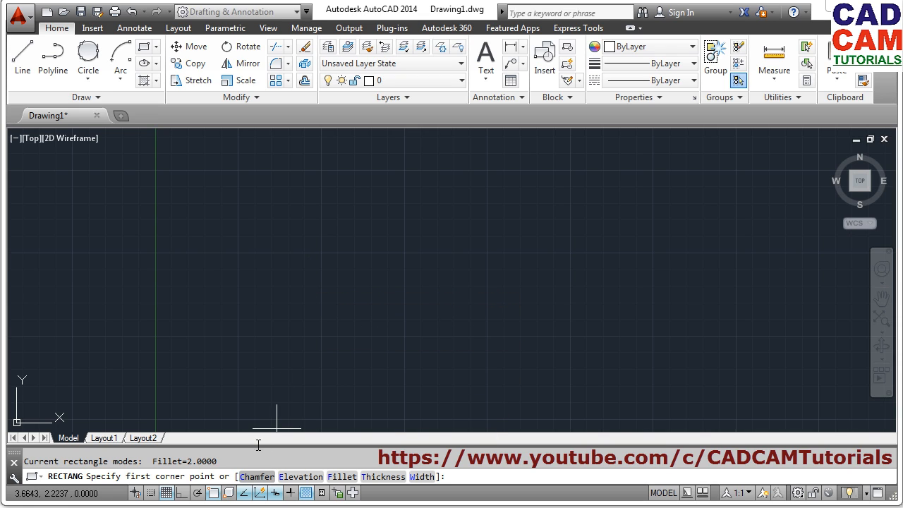
click(383, 477)
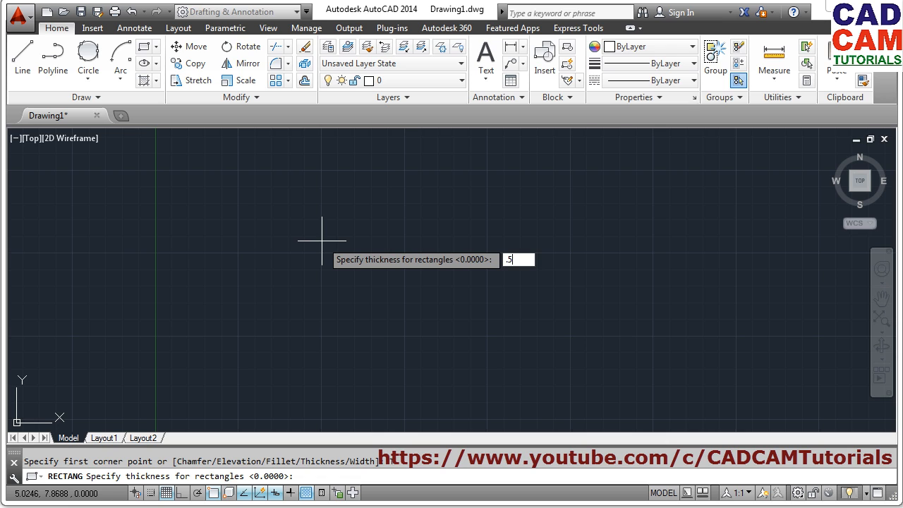
key(Return)
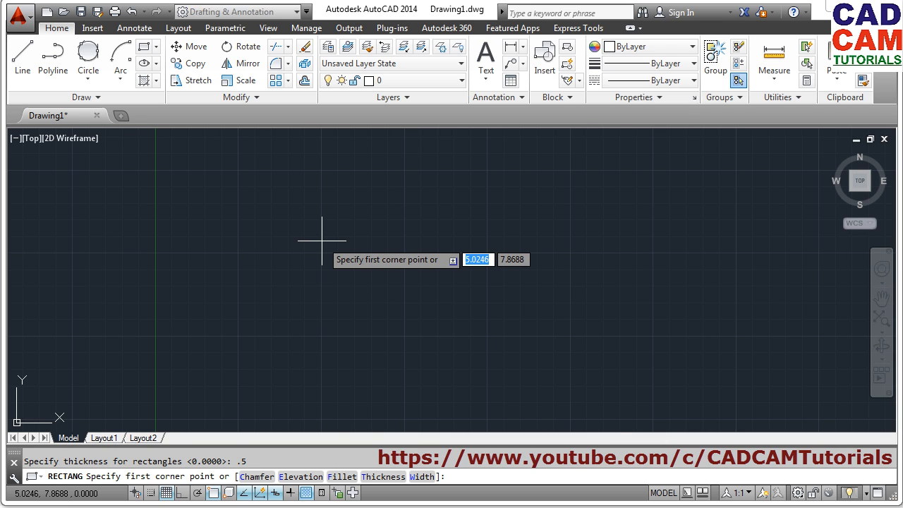
click(278, 382)
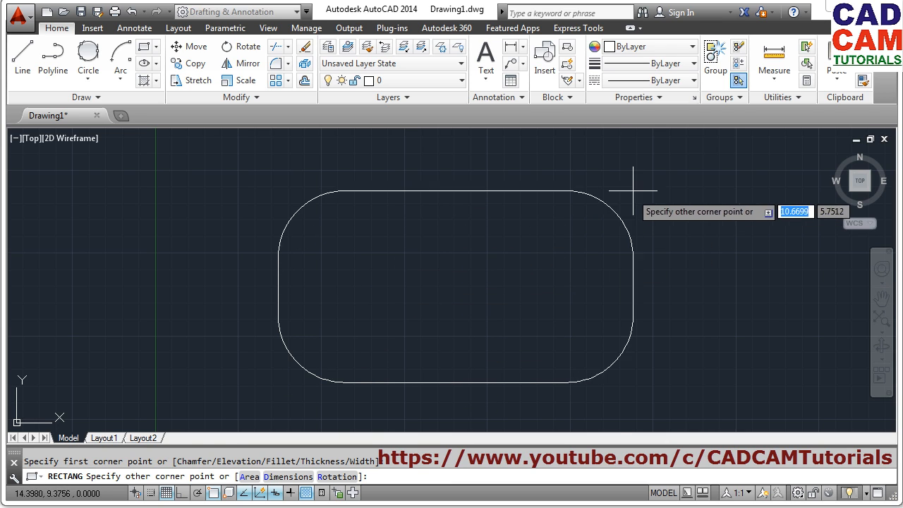
click(669, 164)
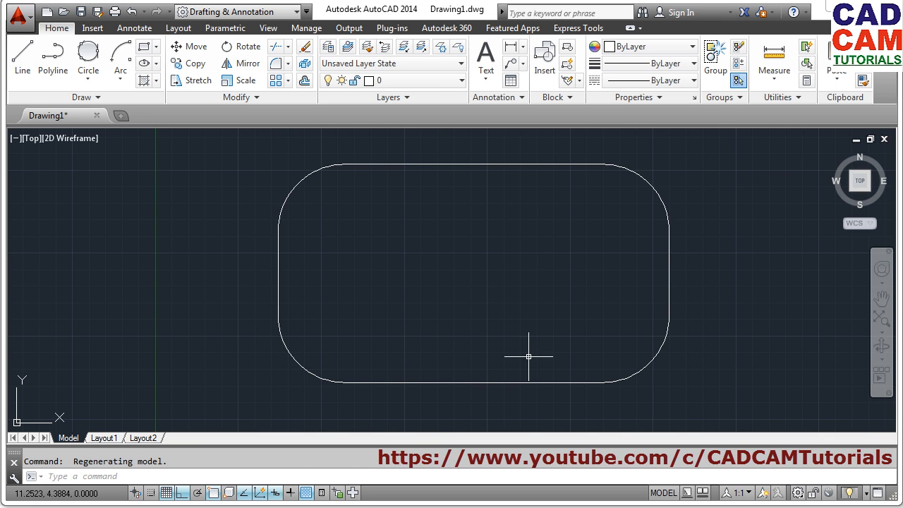
Examine the rounded rectangle's thickness from several tilted 3D angles, and undo the view changes to restore the top view.
shift+middle_drag(529, 355, 474, 262)
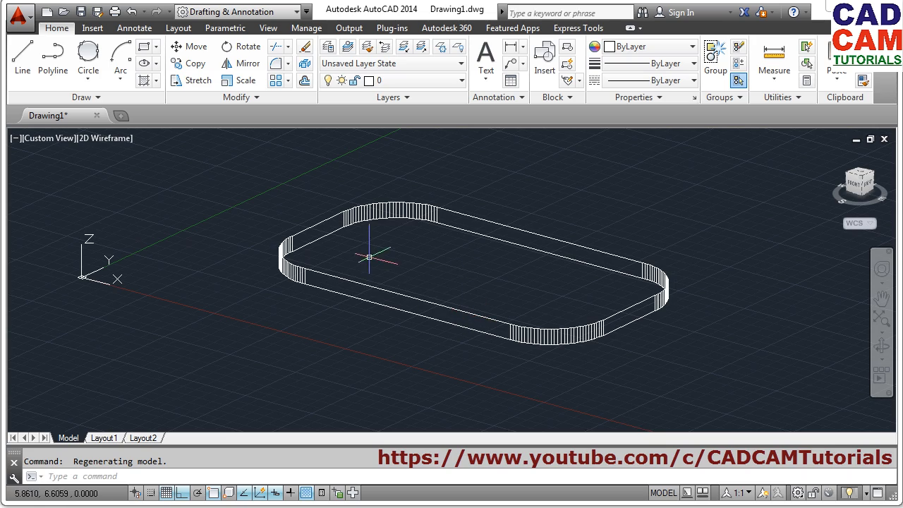
shift+middle_drag(369, 258, 402, 272)
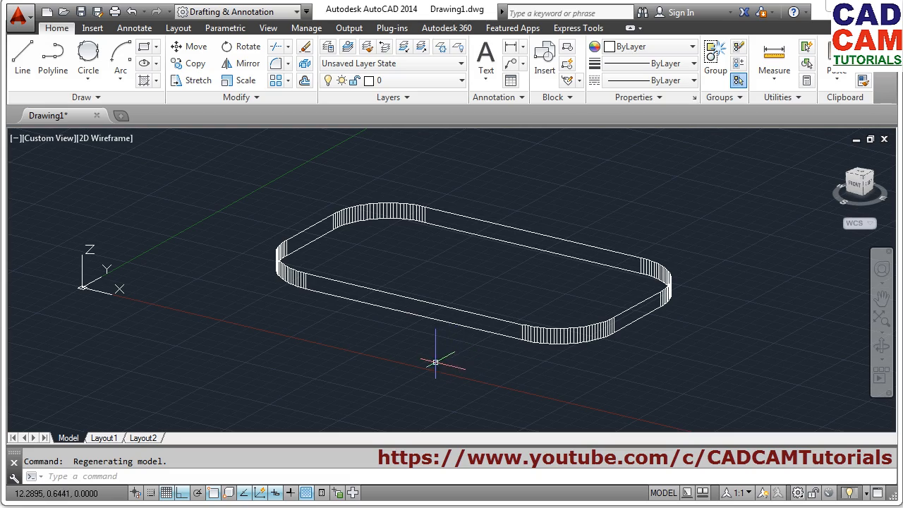
shift+middle_drag(435, 362, 478, 369)
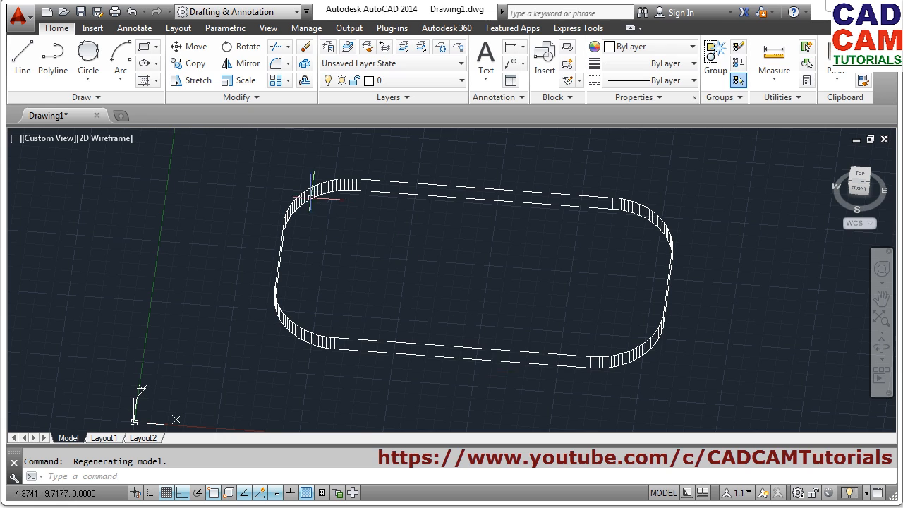
click(131, 13)
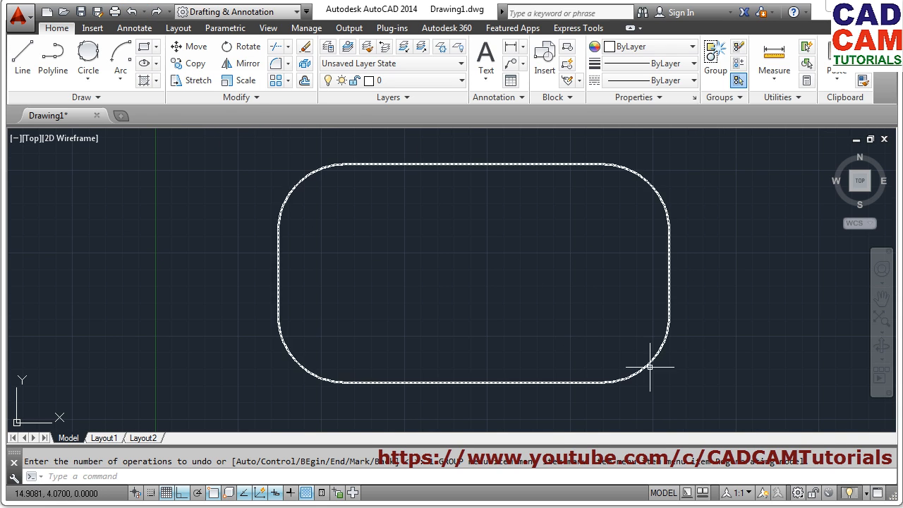
Inspect the thick rectangle's side walls again with the 3D Orbit command, and undo the orbit.
click(883, 347)
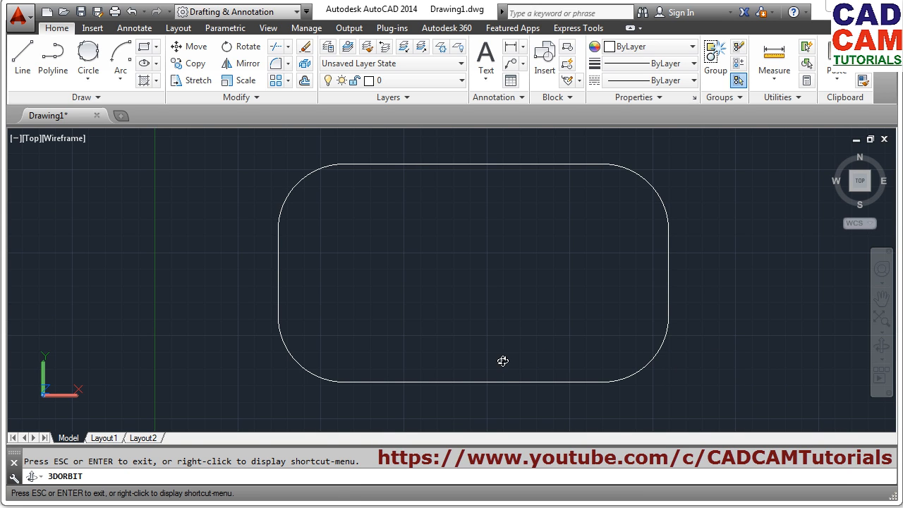
drag(449, 369, 628, 380)
drag(448, 396, 538, 315)
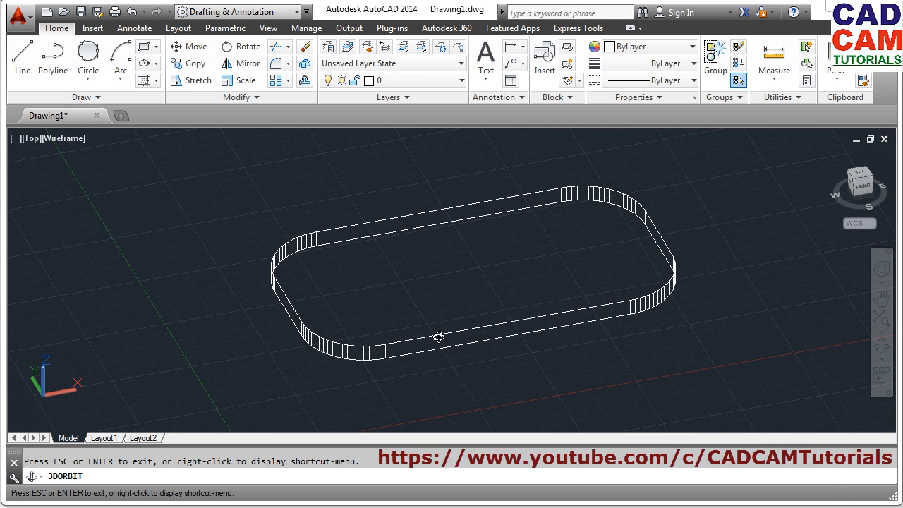
key(Escape)
text(u)
key(Return)
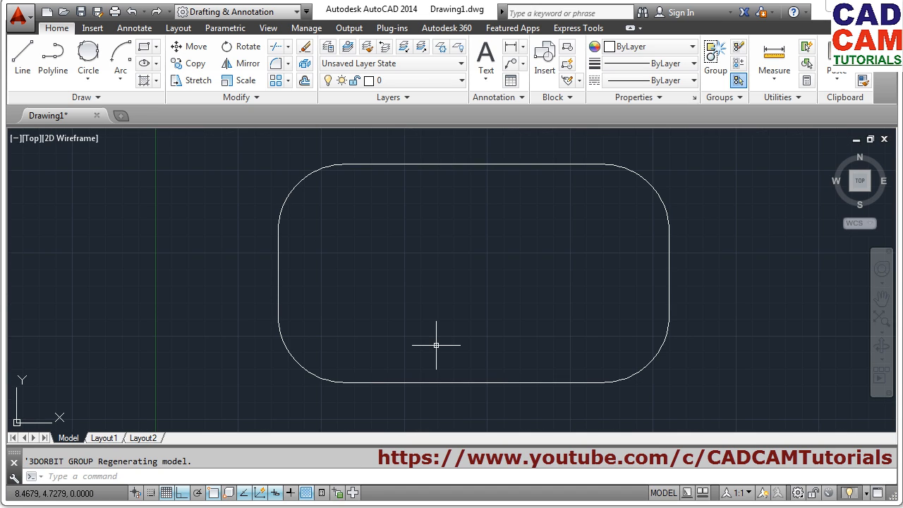
Erase the thick rounded rectangle with a crossing selection over its lower-right corner.
text(e)
key(Return)
click(678, 381)
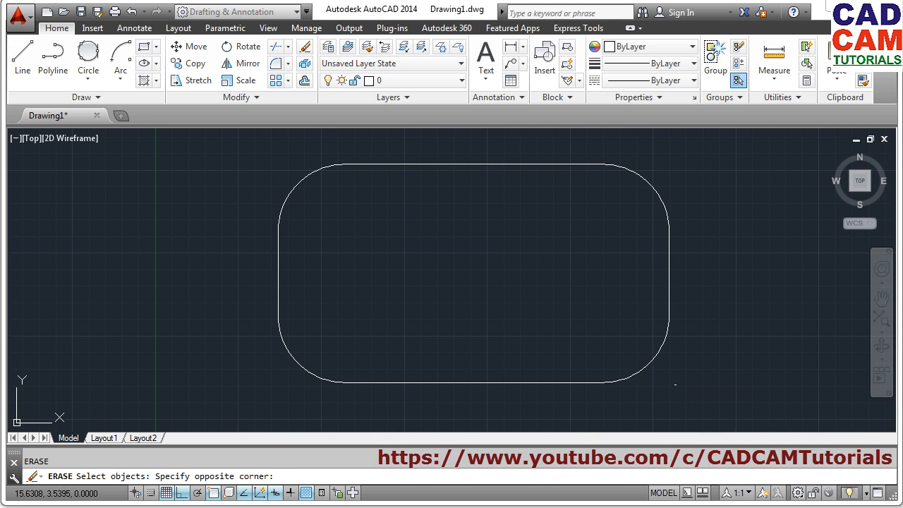
click(608, 355)
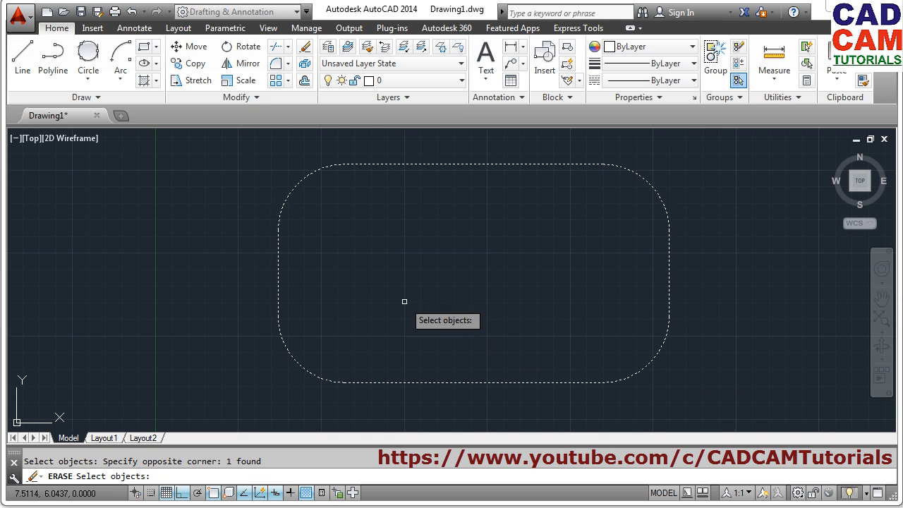
key(Return)
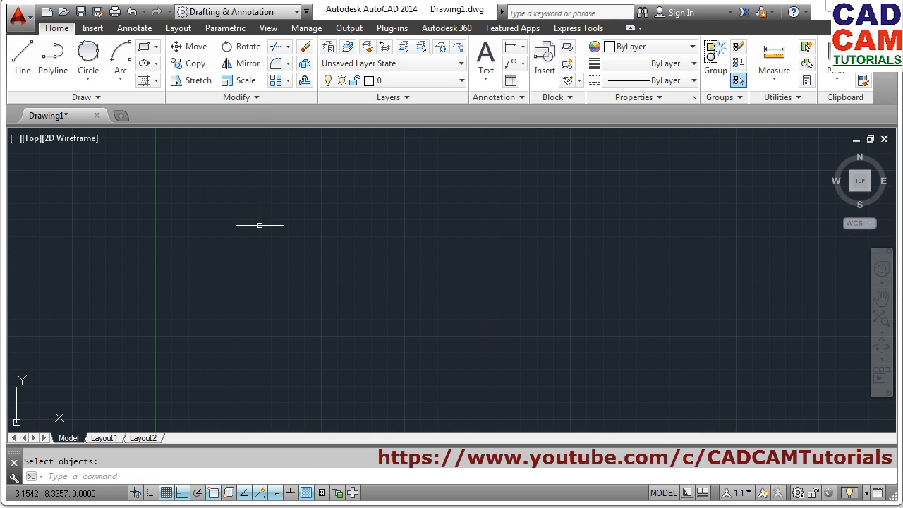
click(157, 48)
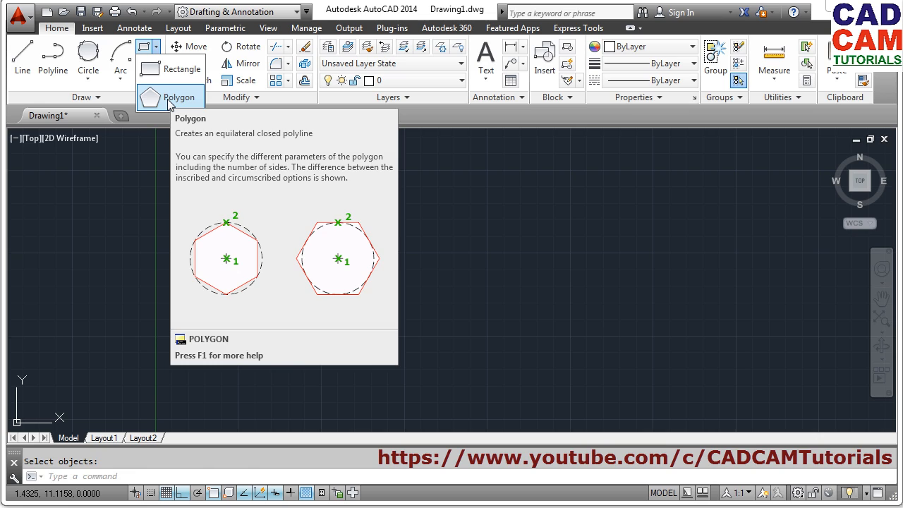
click(168, 104)
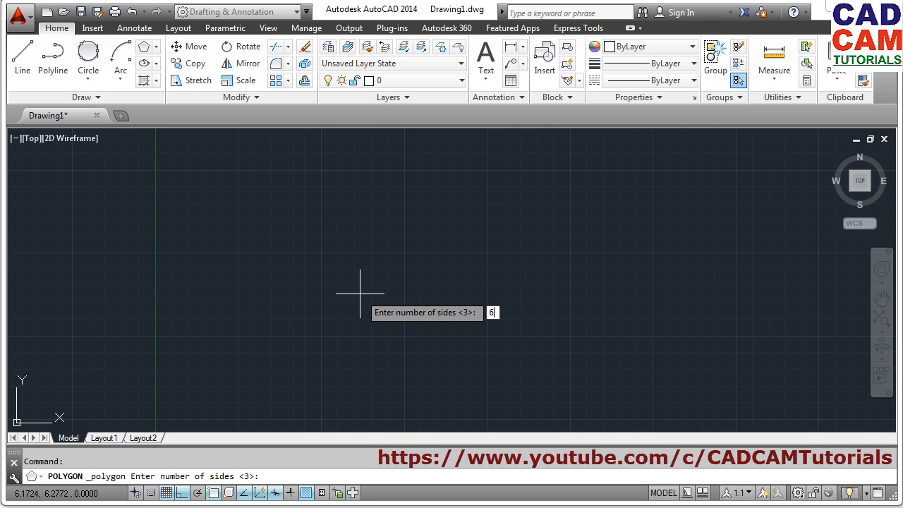
key(Return)
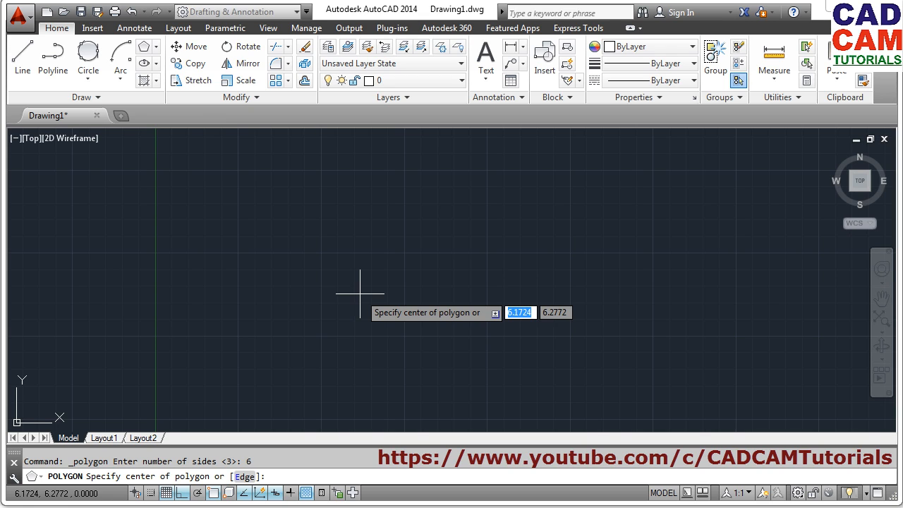
click(441, 288)
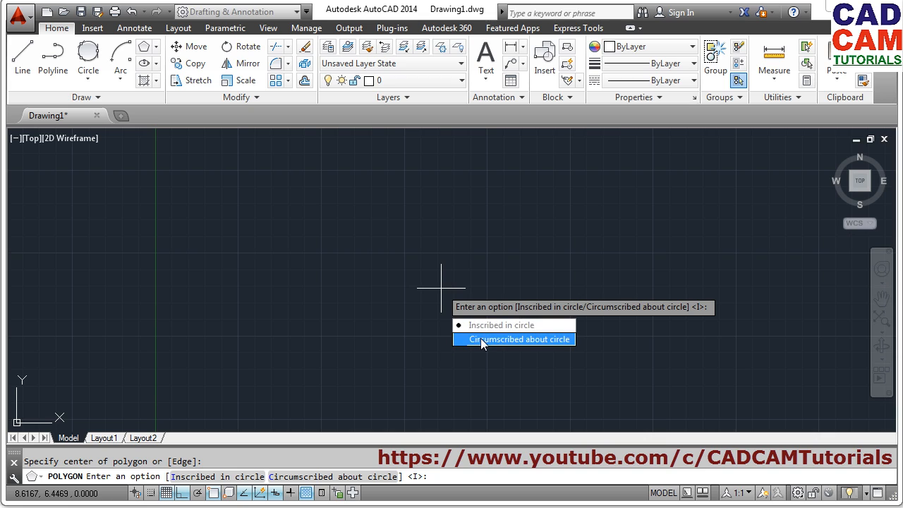
key(Escape)
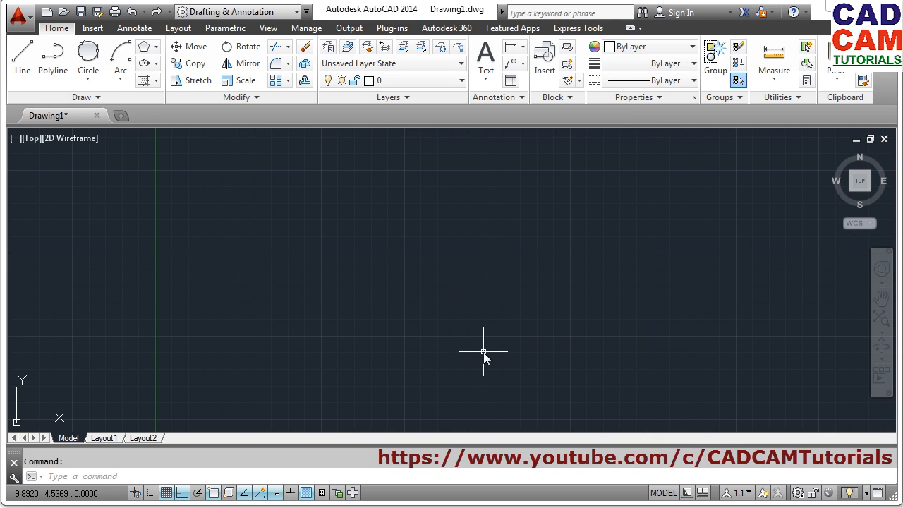
Open the Polygon drawing from My Documents and turn on its HIDE layer.
click(63, 13)
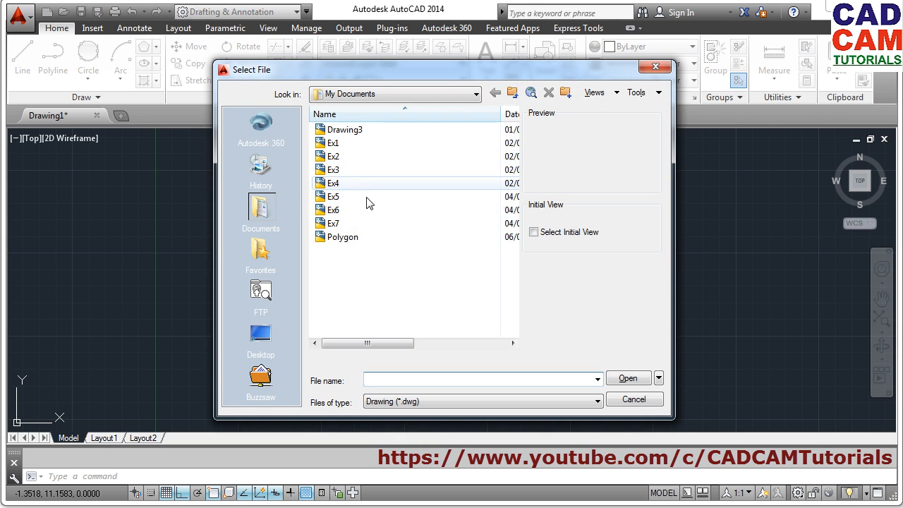
click(344, 237)
click(621, 379)
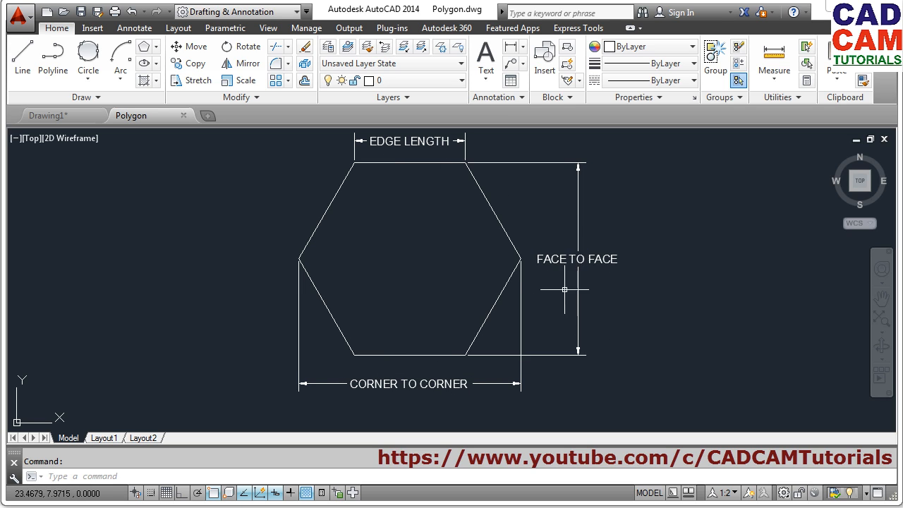
click(356, 80)
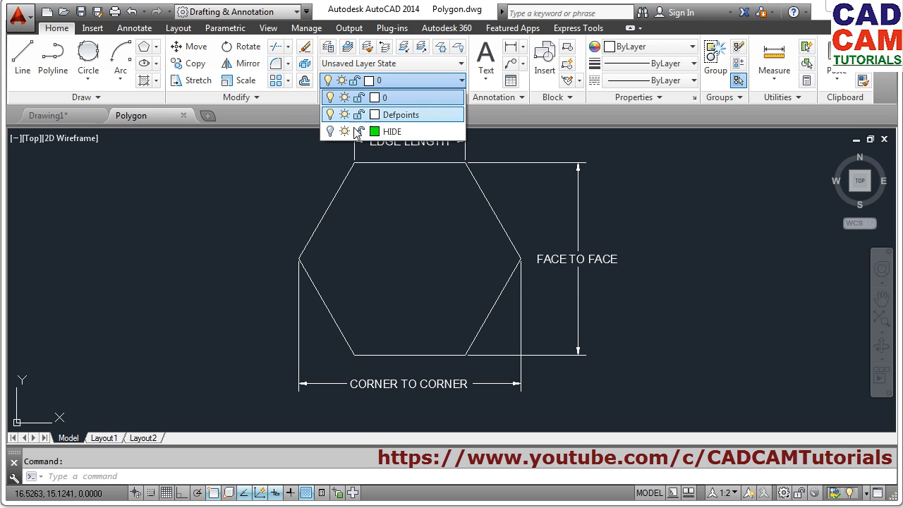
click(329, 131)
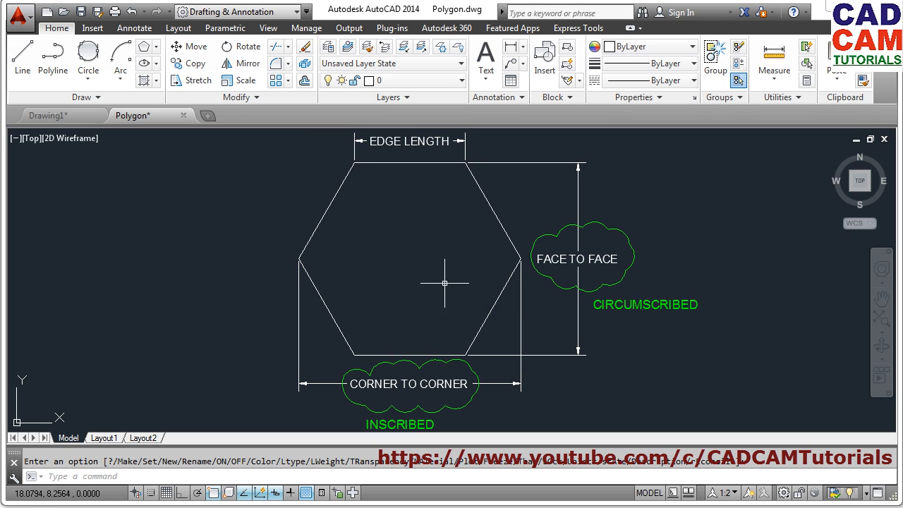
Return to Drawing1 and draw a six-sided polygon inscribed in a circle of radius 3, with Ortho turned off.
click(69, 118)
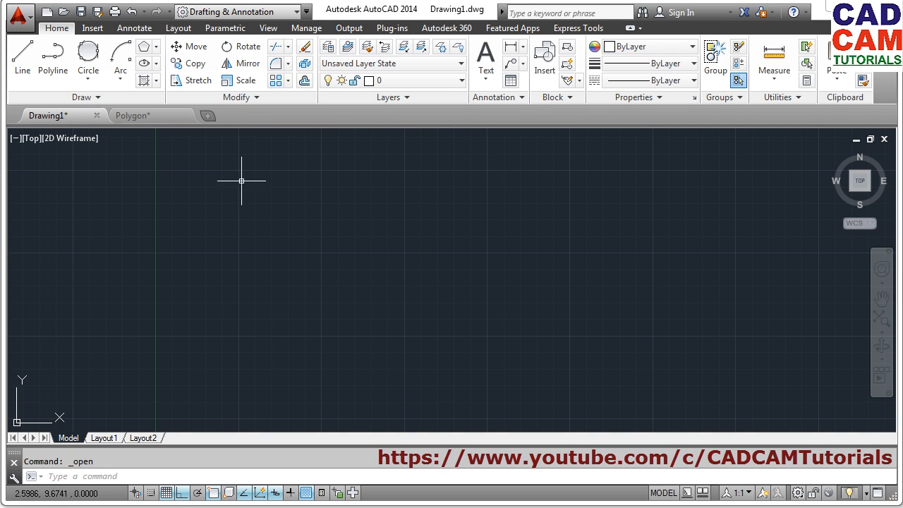
click(143, 48)
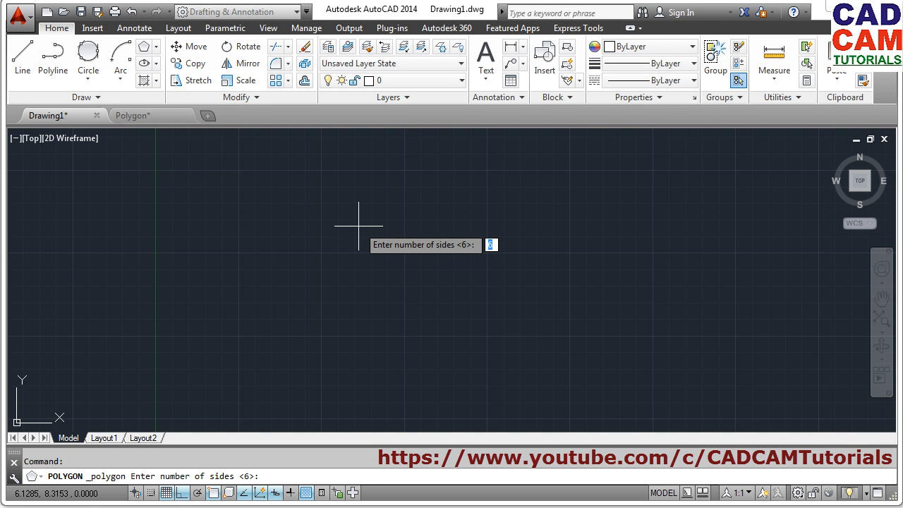
key(Return)
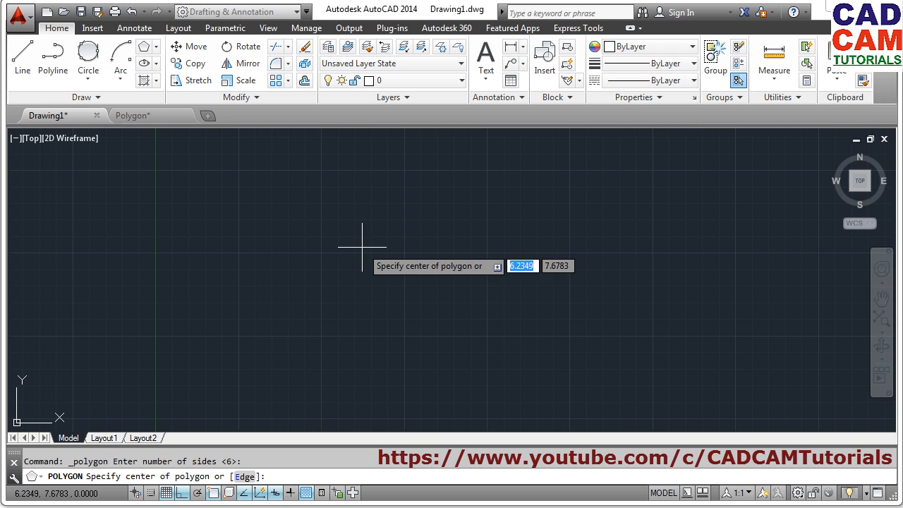
click(431, 286)
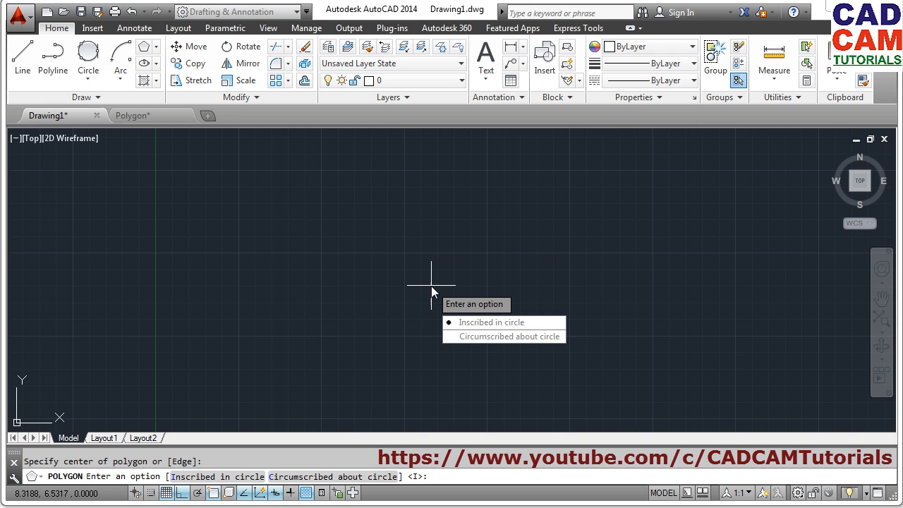
click(491, 323)
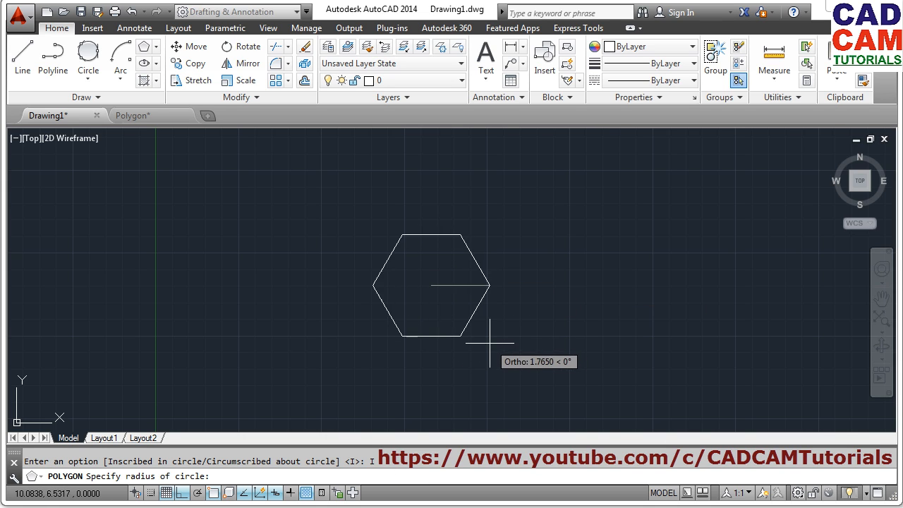
key(F8)
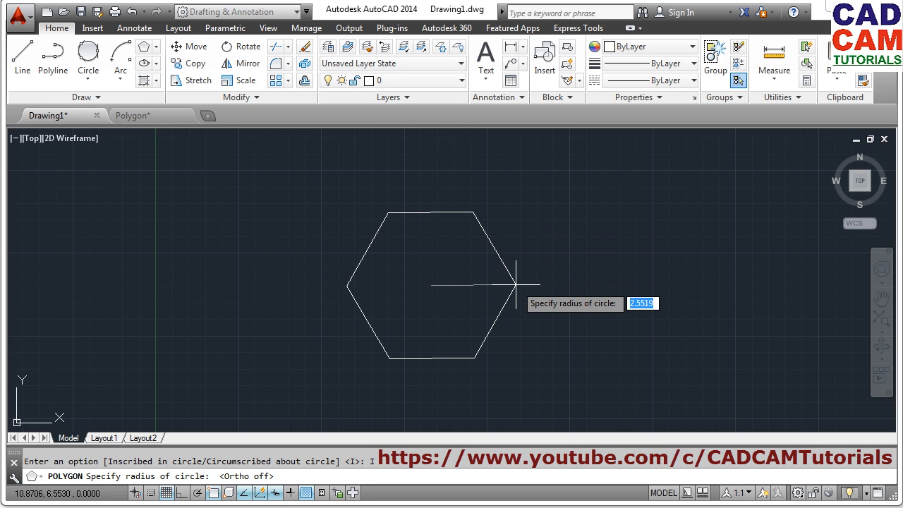
text(3)
key(Return)
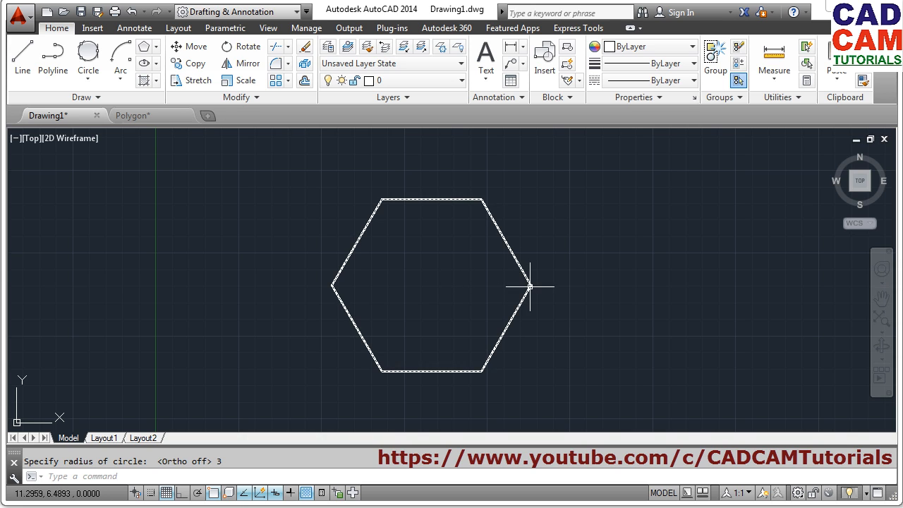
Measure the distance from the inscribed hexagon's center to its right corner, and end the measurement.
click(778, 83)
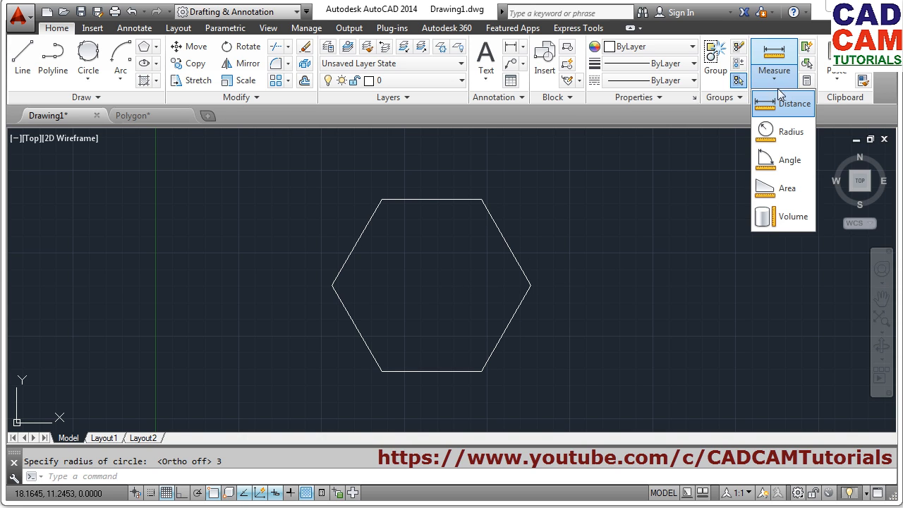
click(787, 103)
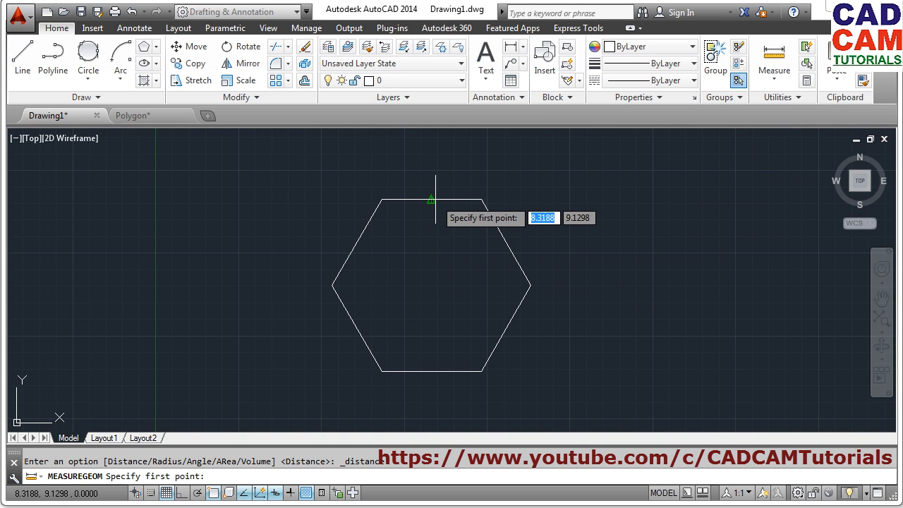
click(431, 286)
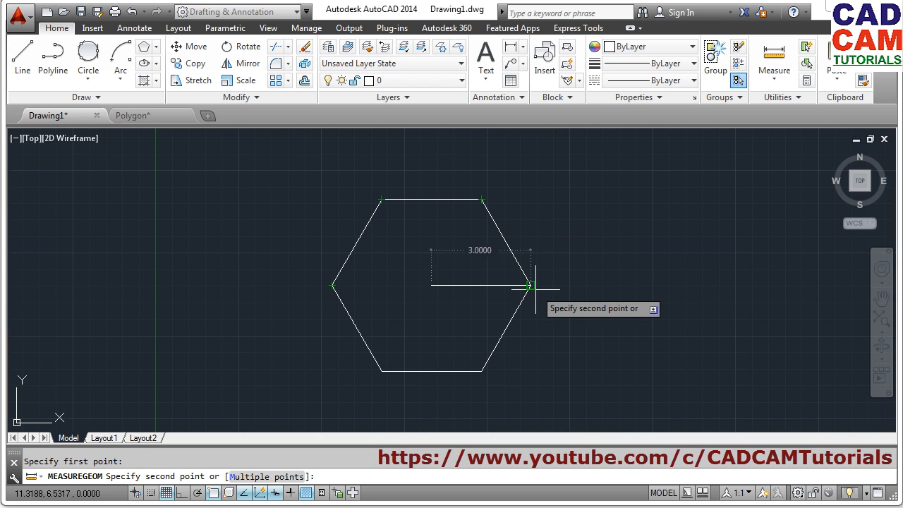
key(Escape)
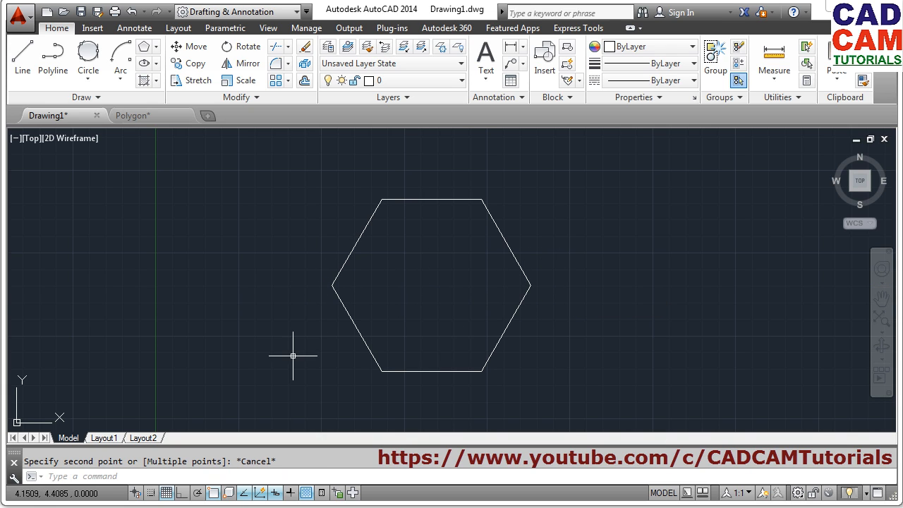
Draw a second six-sided polygon to the right of the first, circumscribed about a circle of radius 1.5.
middle_drag(448, 291, 220, 297)
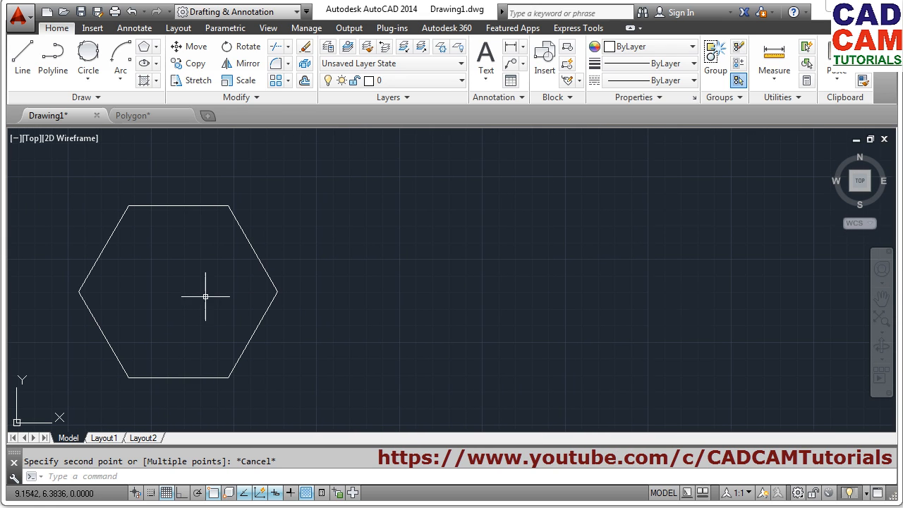
click(144, 48)
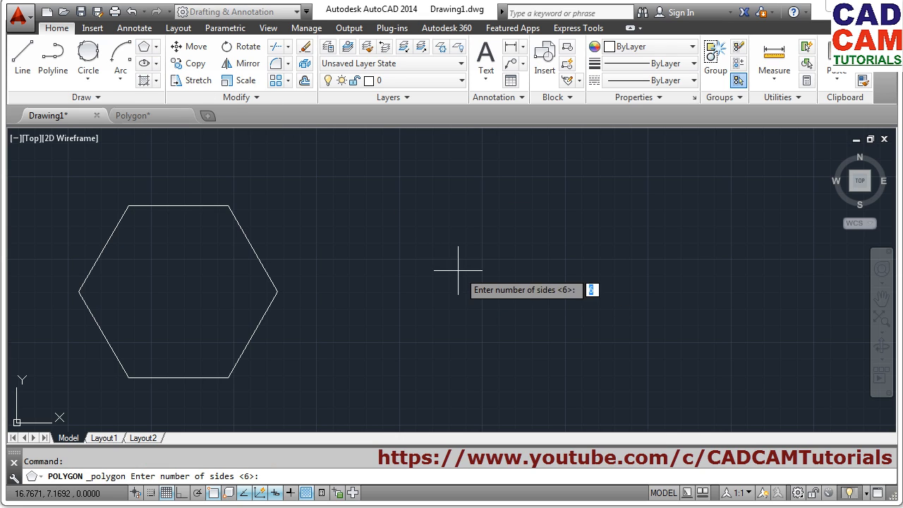
key(Return)
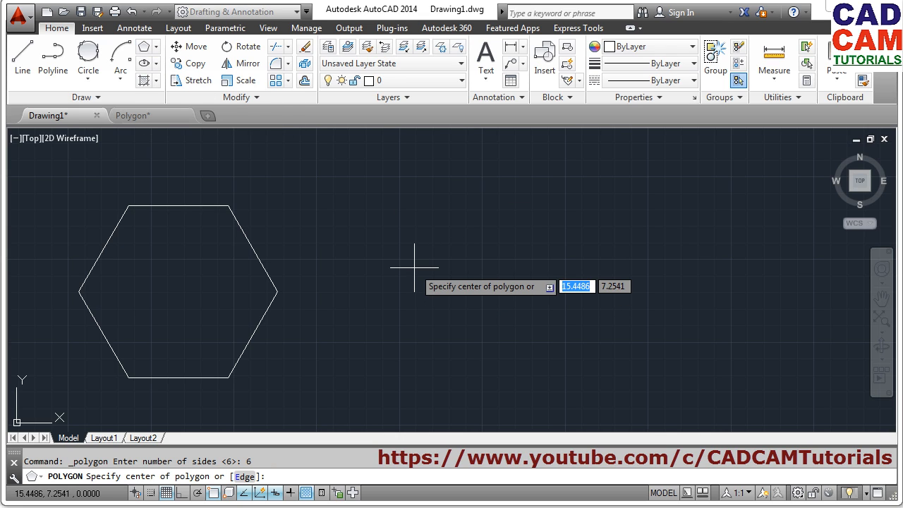
click(503, 290)
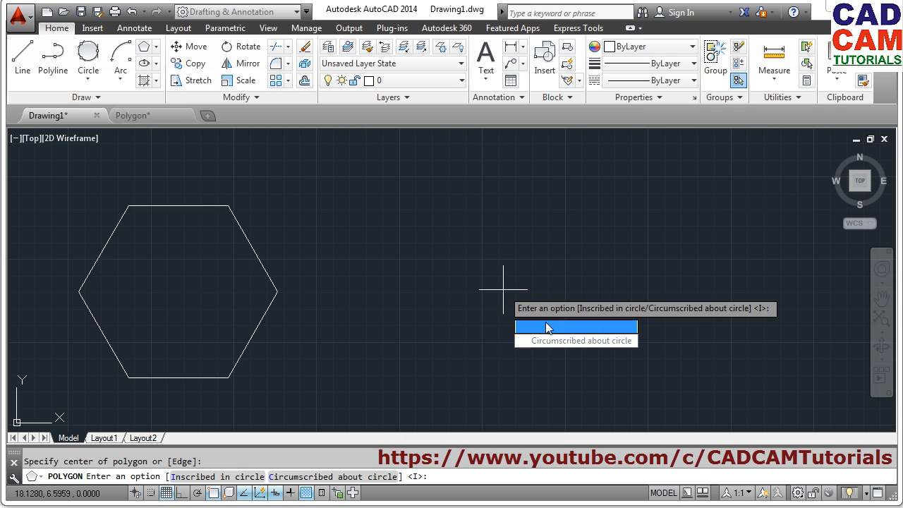
click(551, 341)
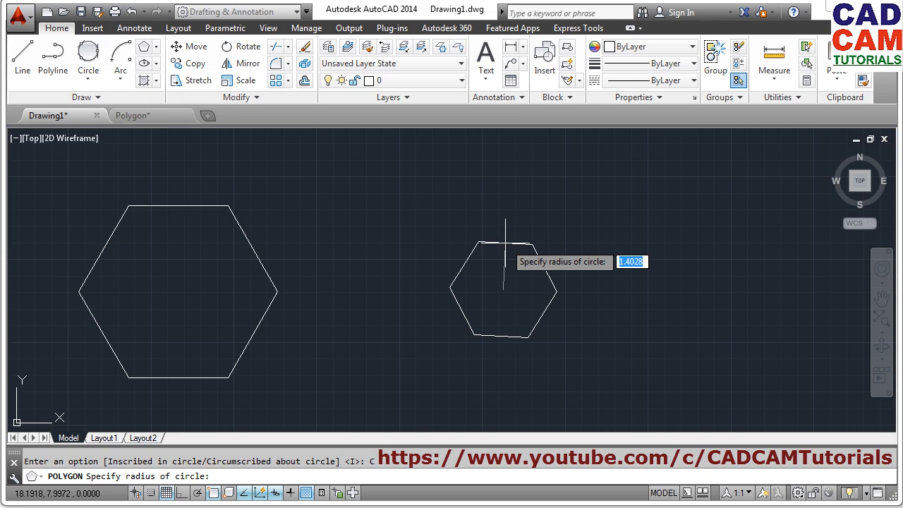
text(1.5)
key(Return)
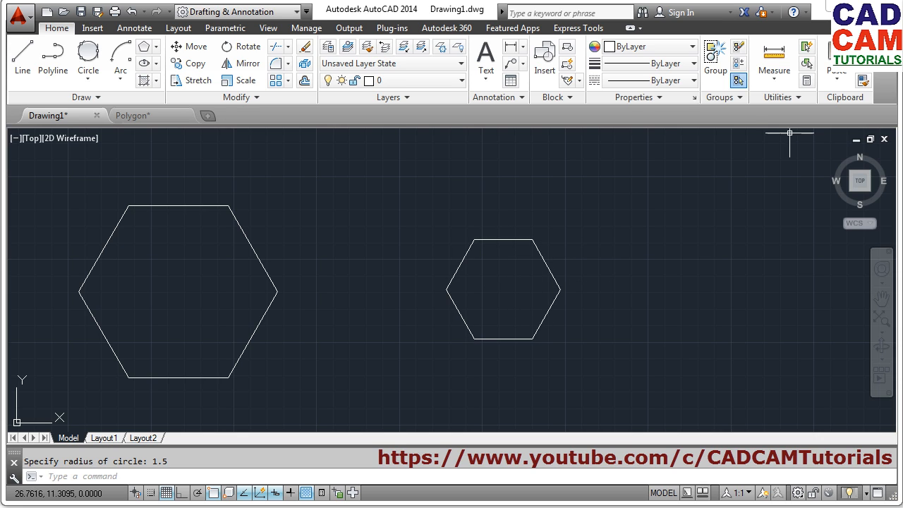
Measure the distance from the circumscribed hexagon's center to the midpoint of its bottom edge, and end the measurement.
click(774, 56)
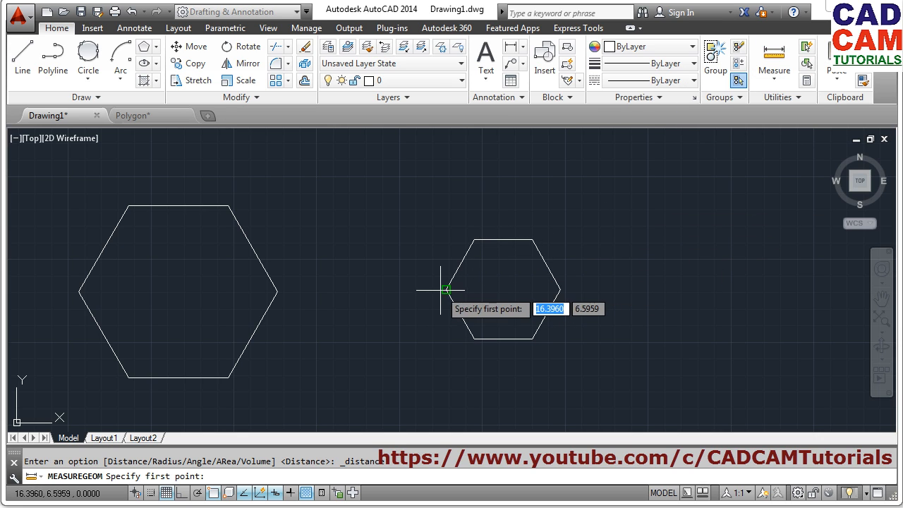
click(503, 290)
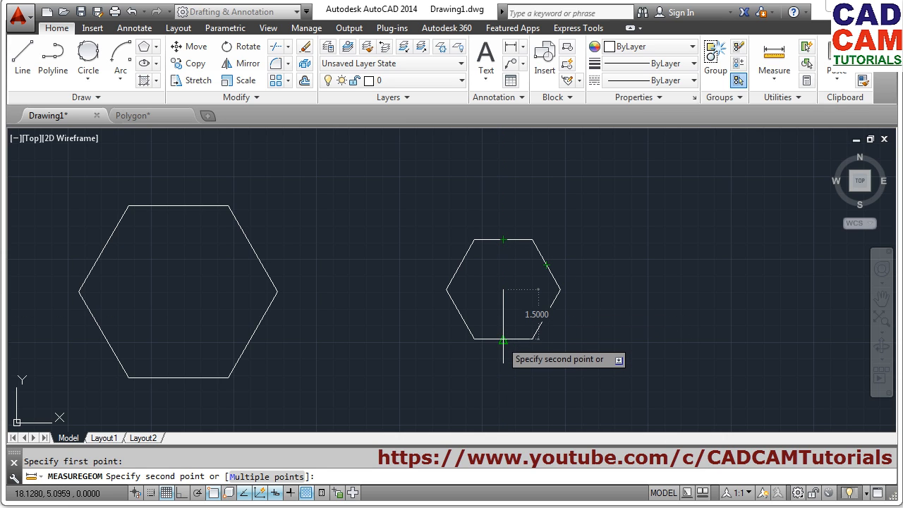
key(Escape)
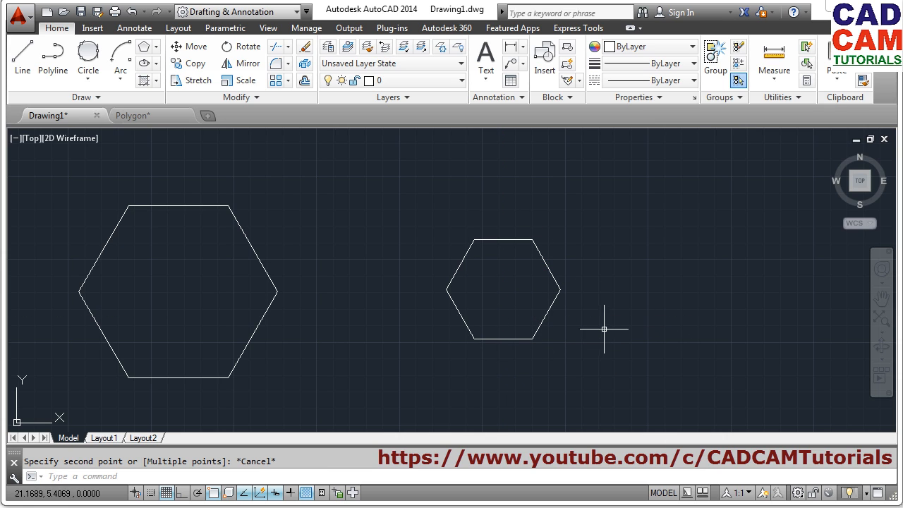
Draw a five-sided polygon below and between the two hexagons by its edge, with Ortho on and a horizontal edge length of 3.
middle_drag(458, 338, 507, 283)
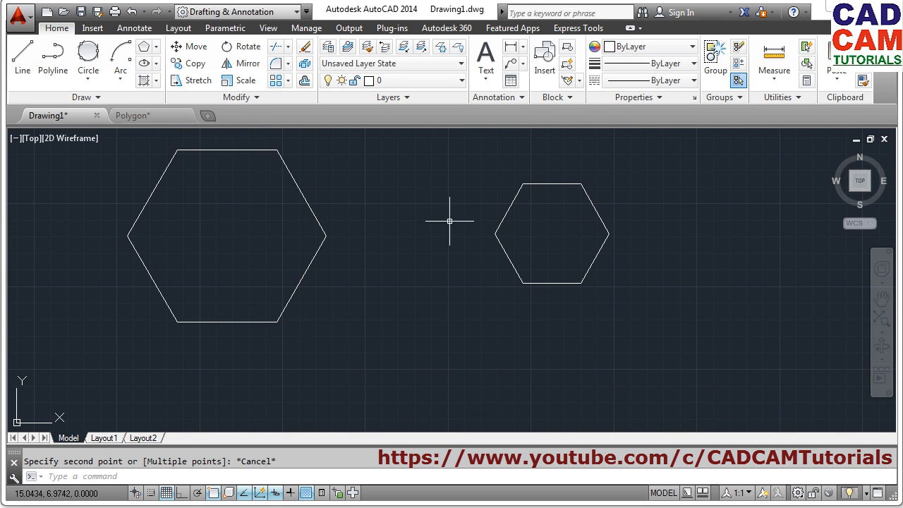
click(145, 51)
middle_drag(478, 275, 424, 192)
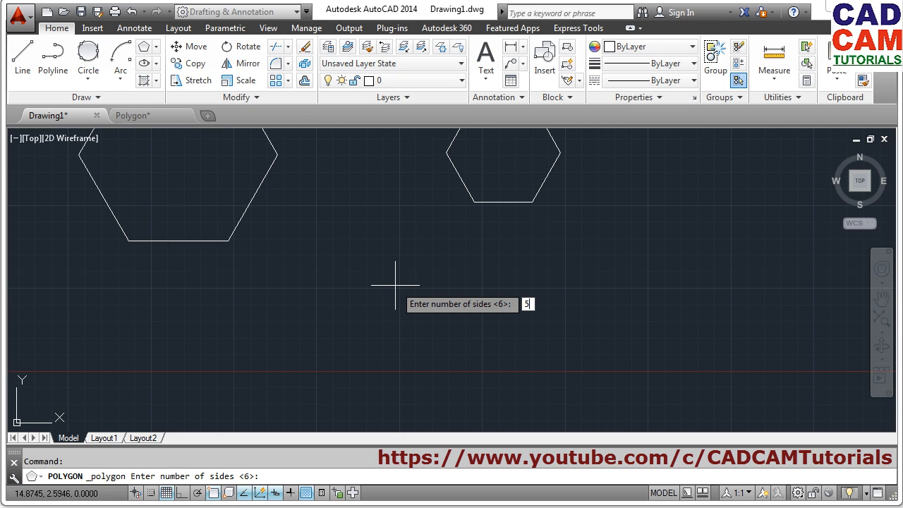
key(Return)
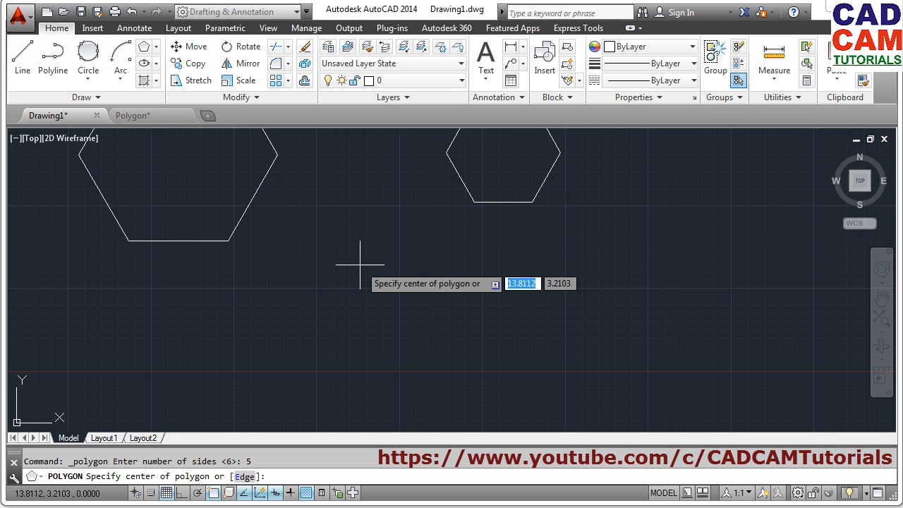
click(244, 477)
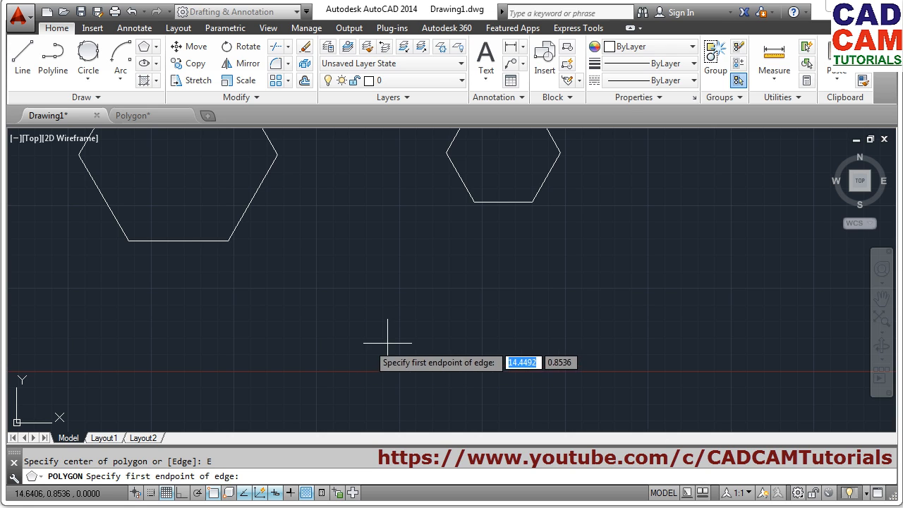
click(368, 364)
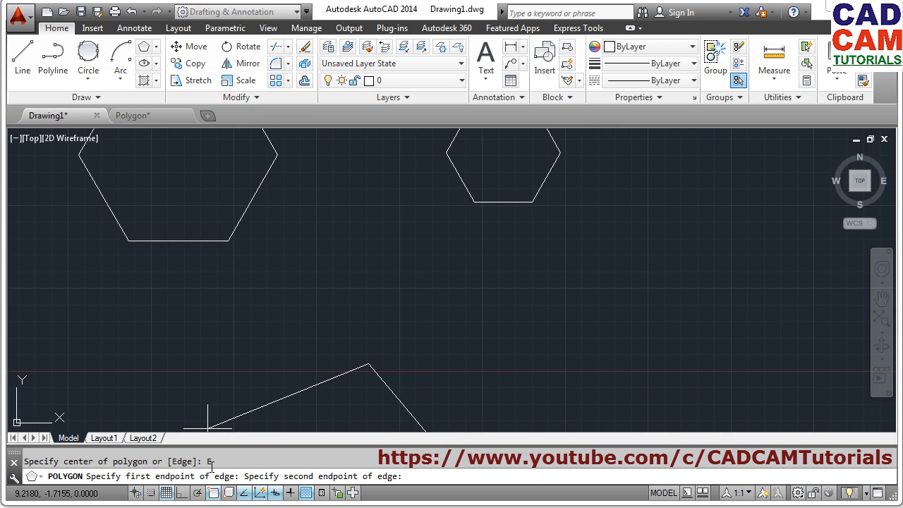
click(197, 492)
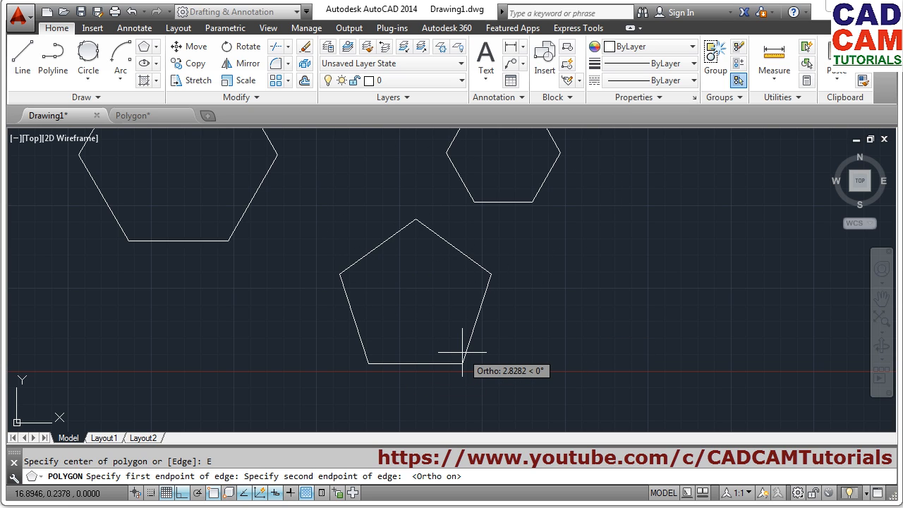
text(3)
key(Return)
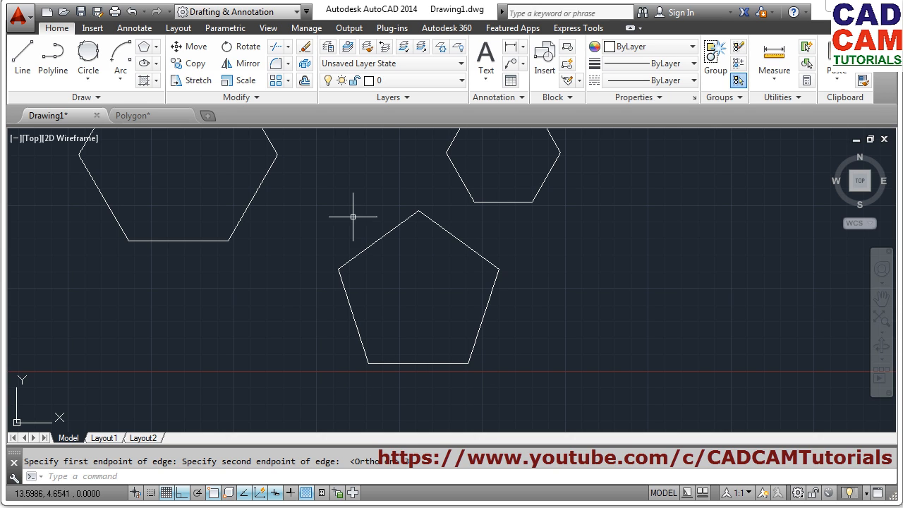
Erase both hexagons and the pentagon, and zoom to the drawing extents.
scroll(550, 218, down, 2)
text(e)
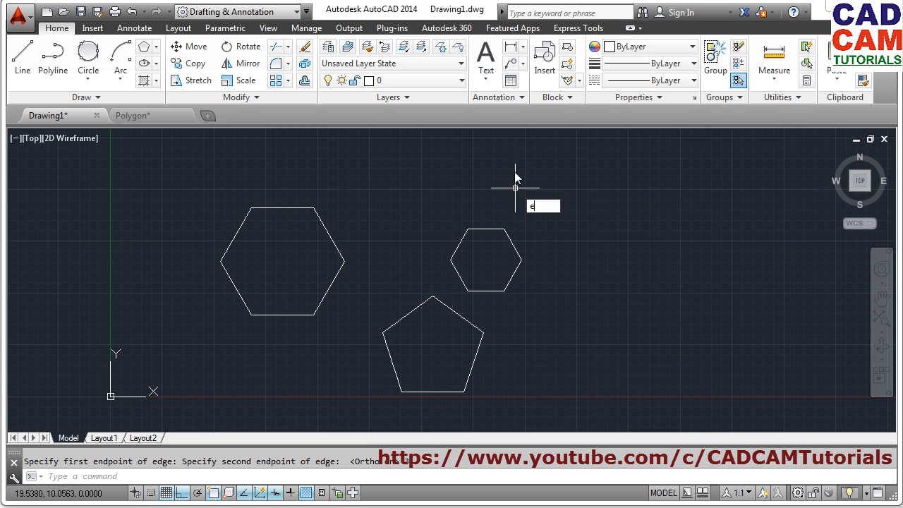
key(Return)
click(513, 168)
click(295, 369)
key(Return)
middle_click(394, 307)
middle_click(394, 307)
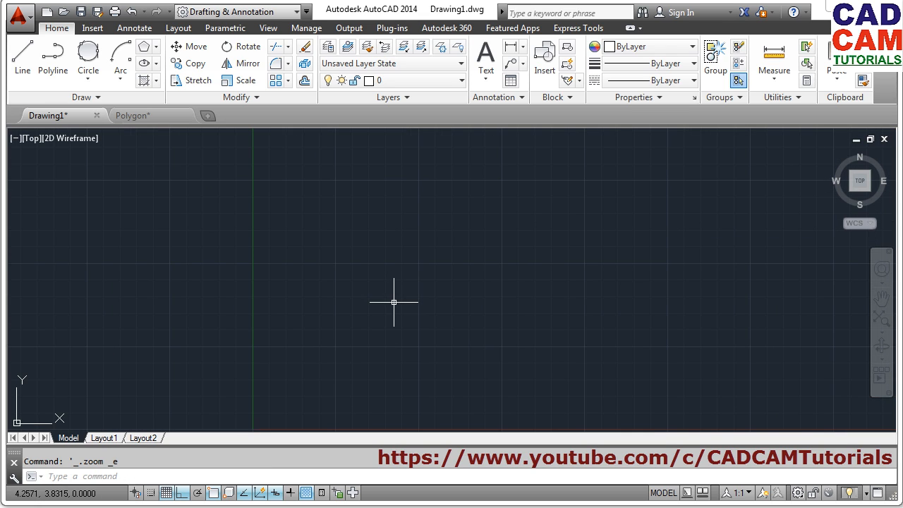
Draw an ellipse from its center with a horizontal axis endpoint at distance 5 and a distance of 3 to the other axis.
click(145, 66)
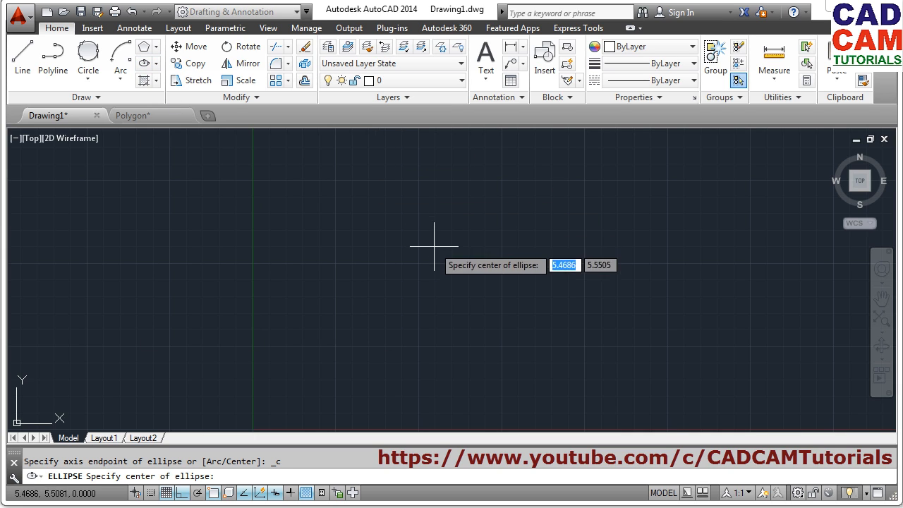
click(386, 282)
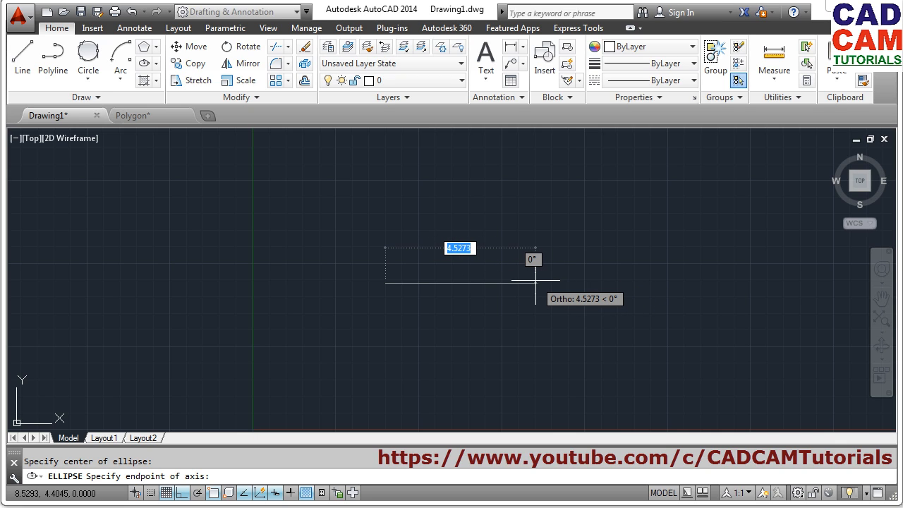
text(5)
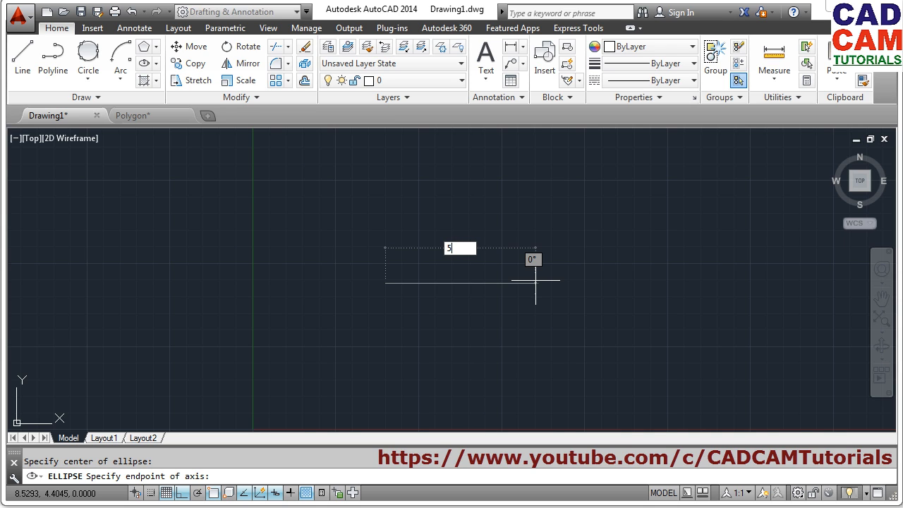
key(Return)
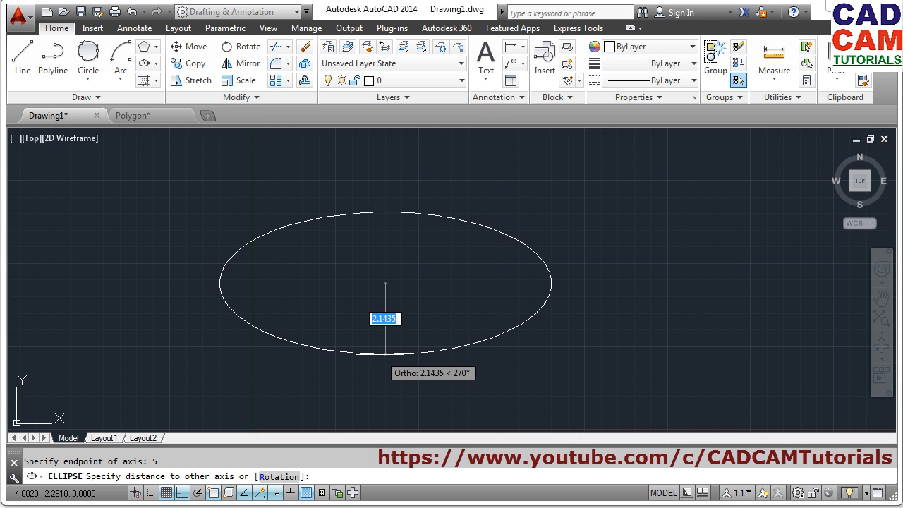
text(3)
key(Return)
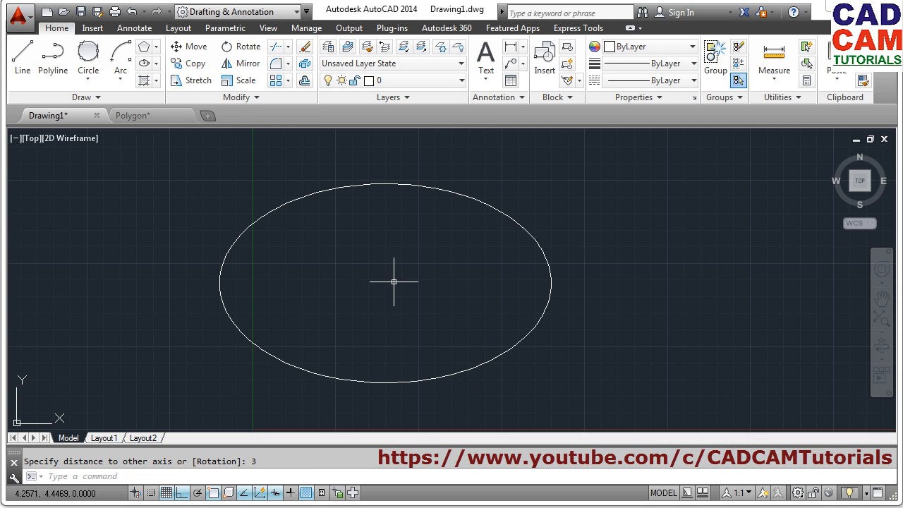
Draw a second center-based ellipse to the right of the first, with a vertical axis endpoint at distance 4 and 2 to the other axis.
mouse_move(563, 279)
middle_down()
mouse_move(414, 308)
mouse_move(329, 308)
middle_up()
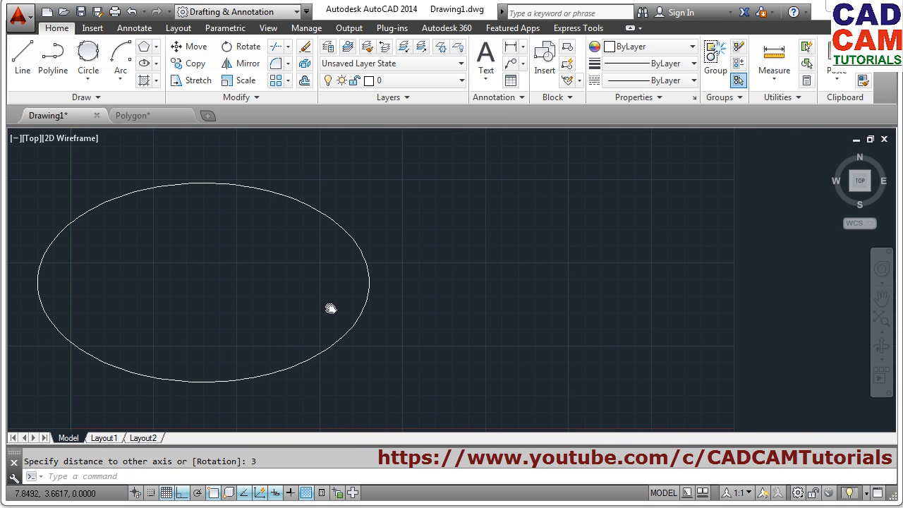
click(145, 64)
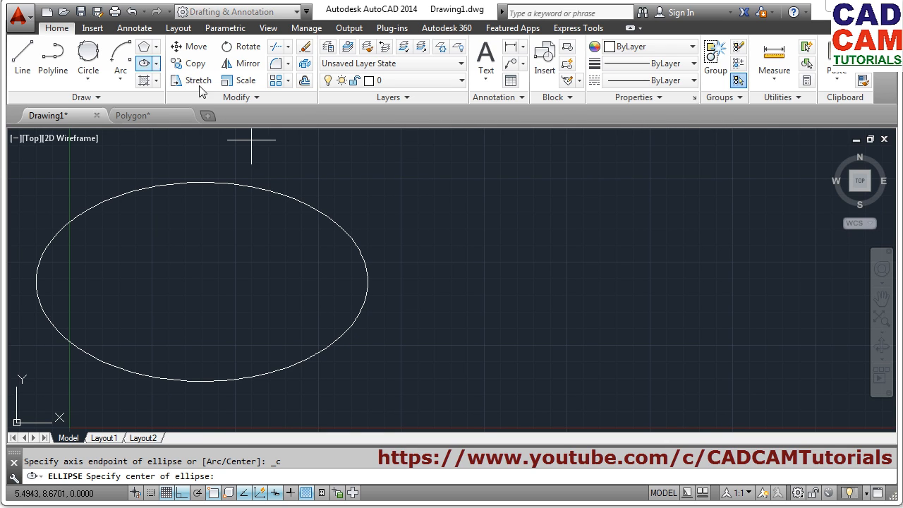
click(594, 275)
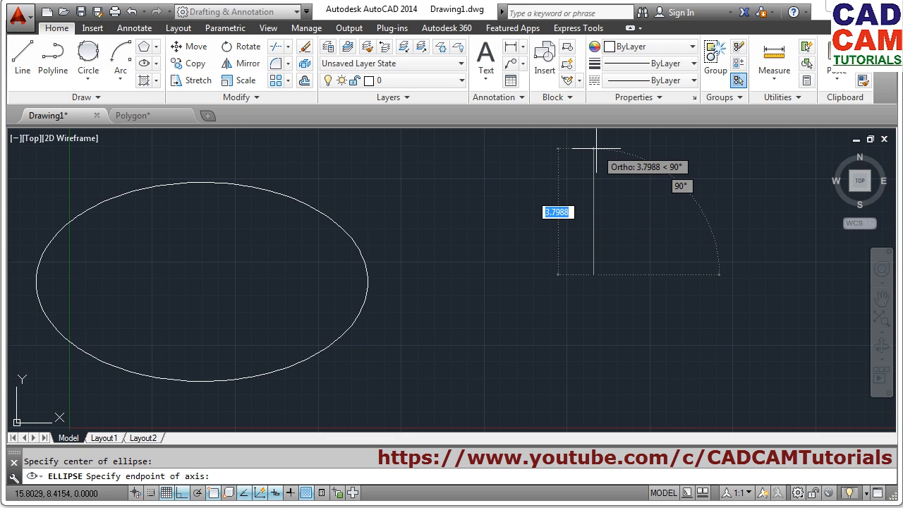
text(4)
key(Return)
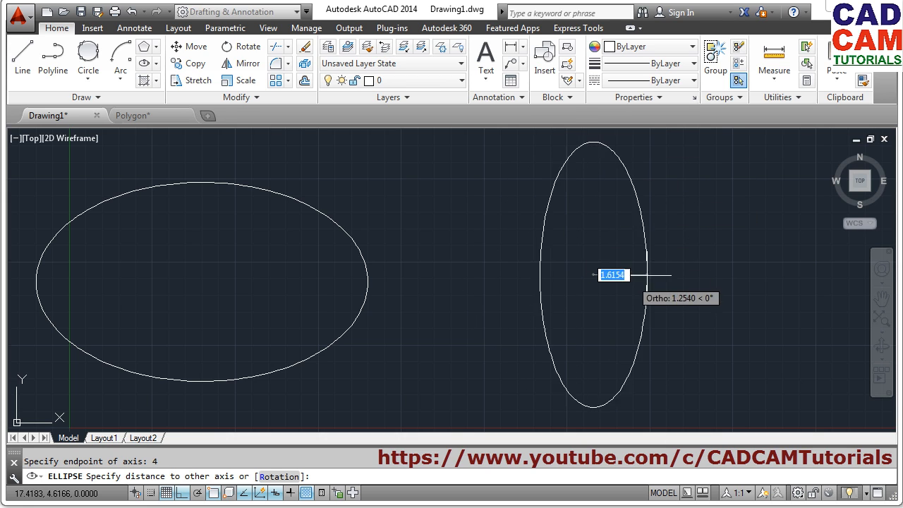
text(2)
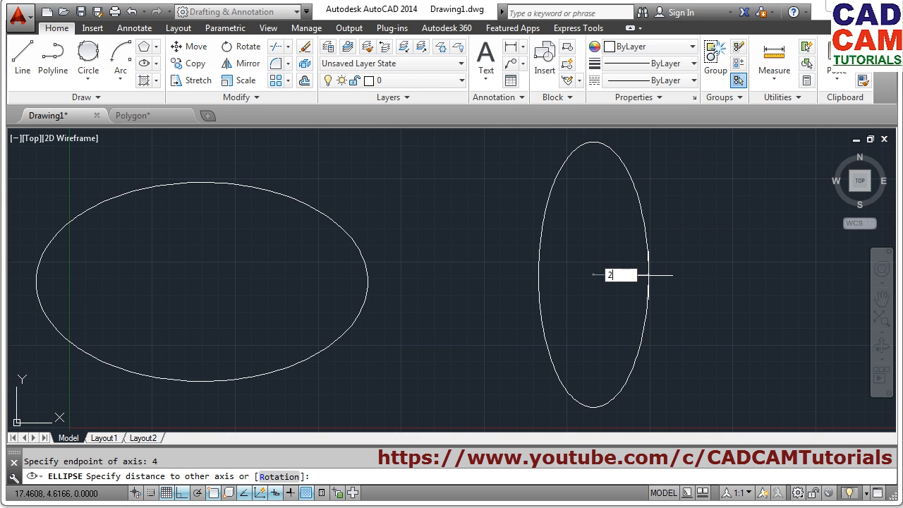
key(Return)
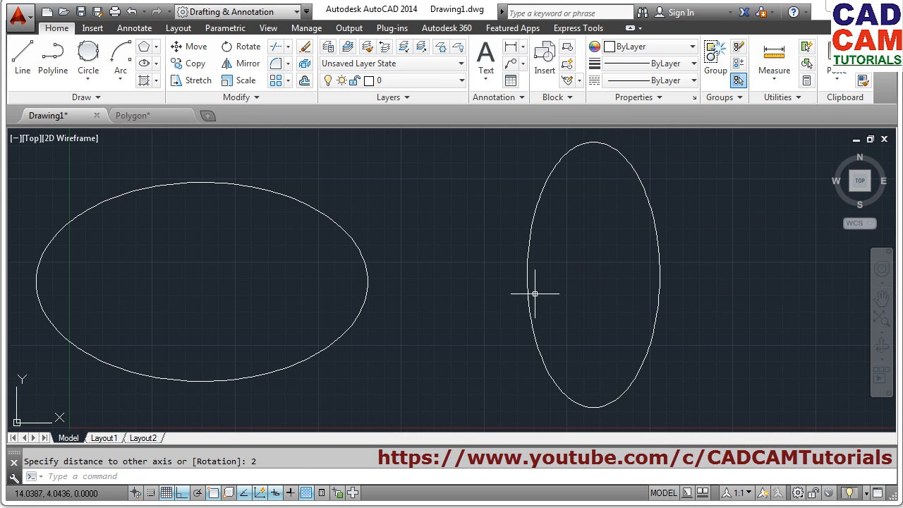
Erase both ellipses from the drawing.
text(e)
key(Return)
click(580, 268)
click(310, 303)
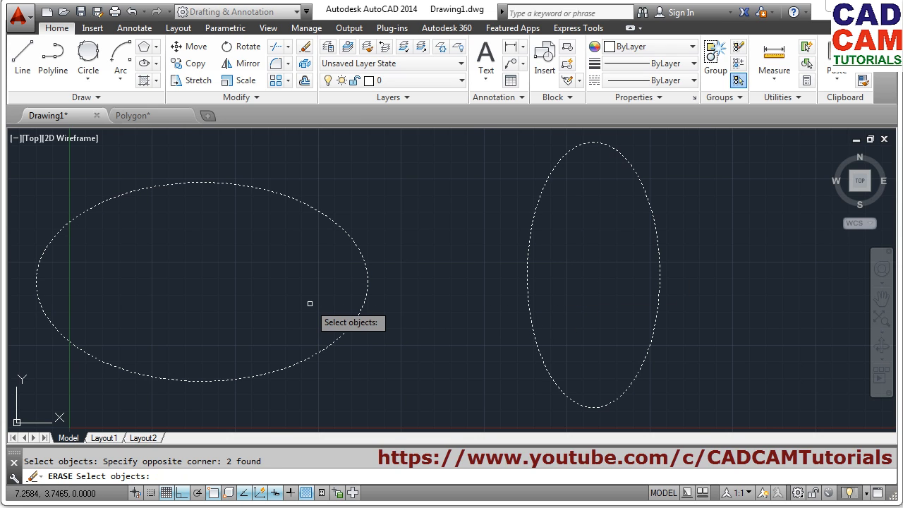
key(Return)
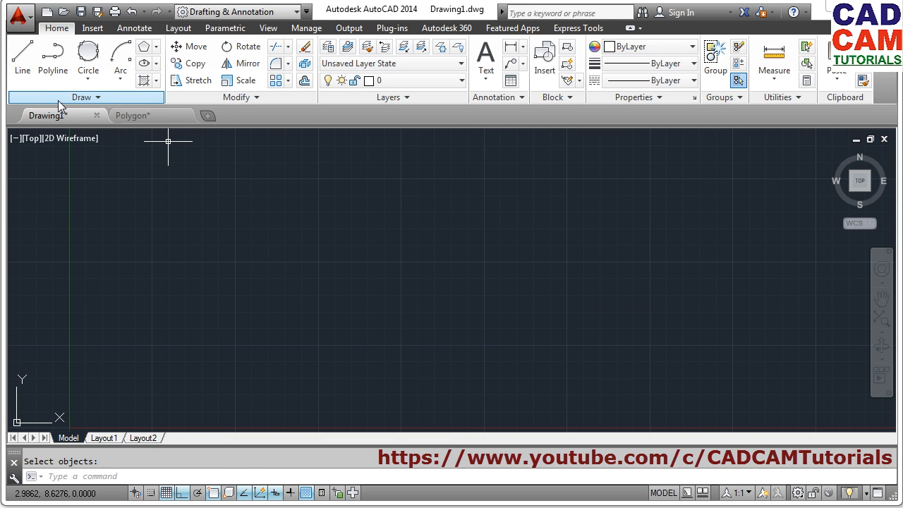
Draw an open, wavy Spline Fit curve through seven alternating high and low points from left to right, with Ortho off.
click(94, 98)
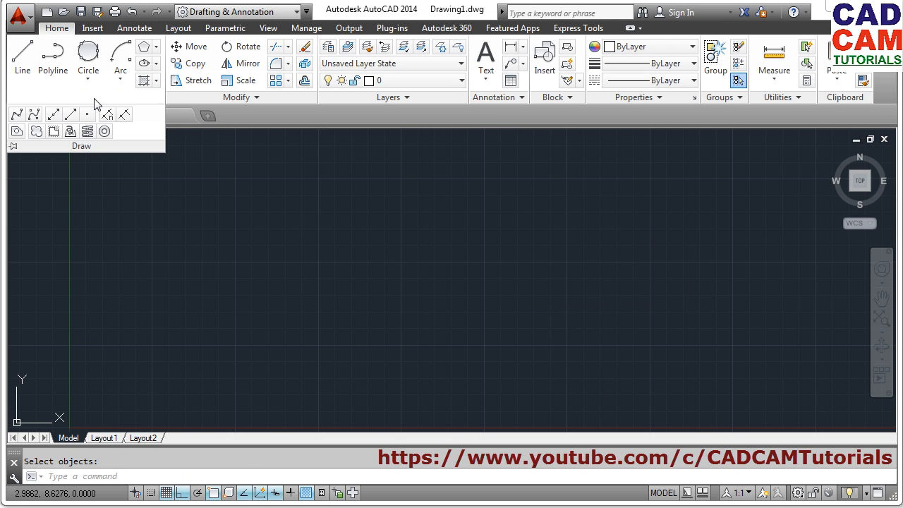
click(16, 115)
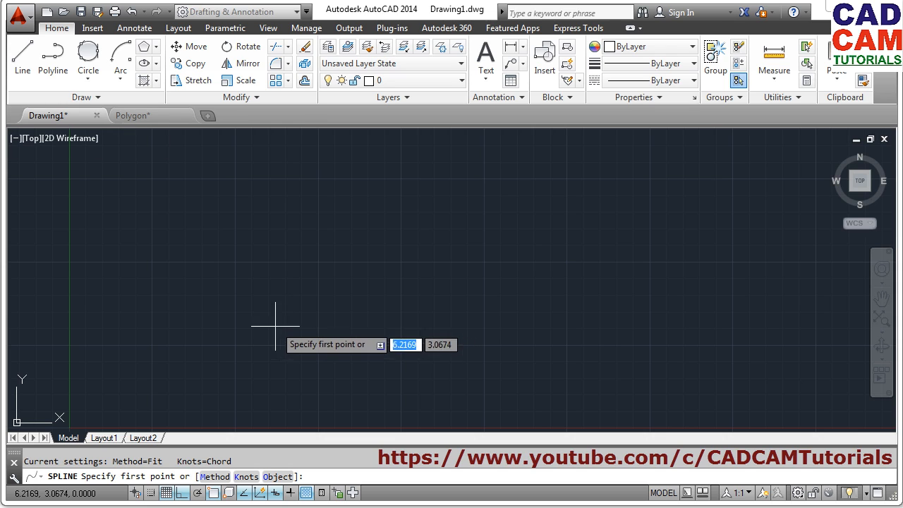
click(178, 307)
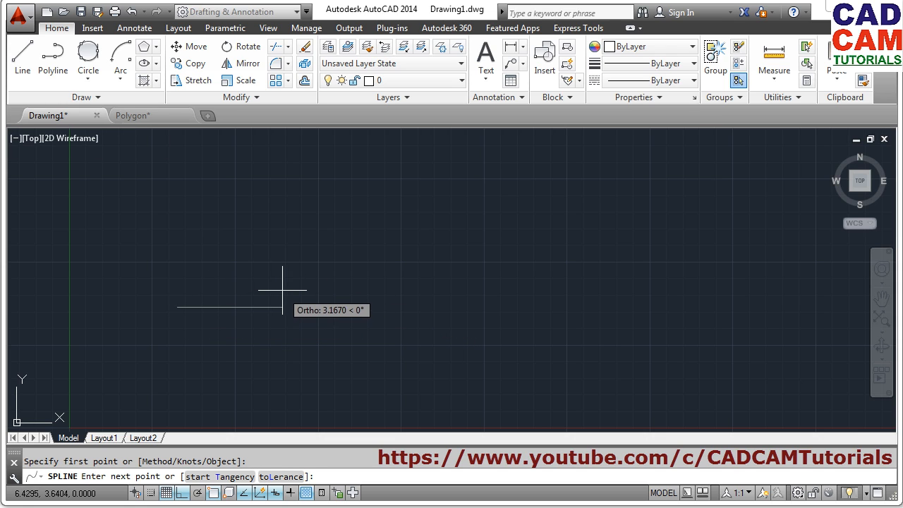
key(F8)
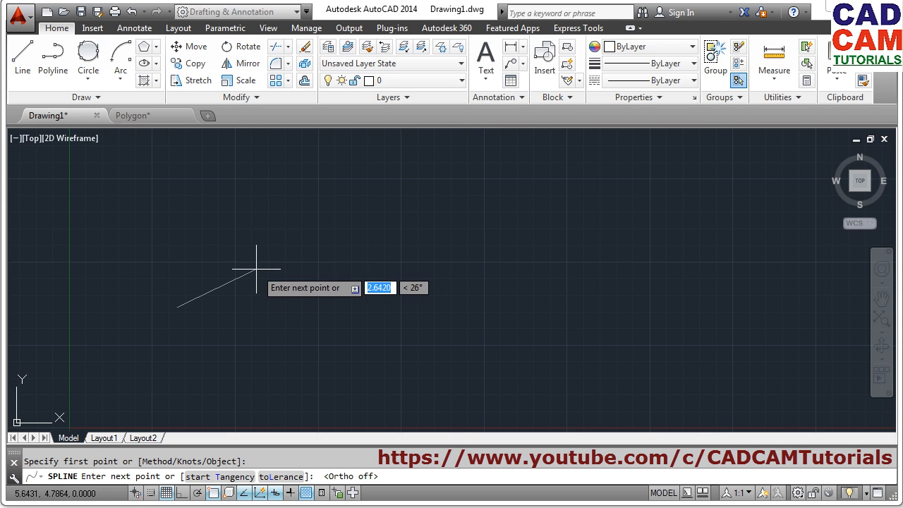
click(256, 269)
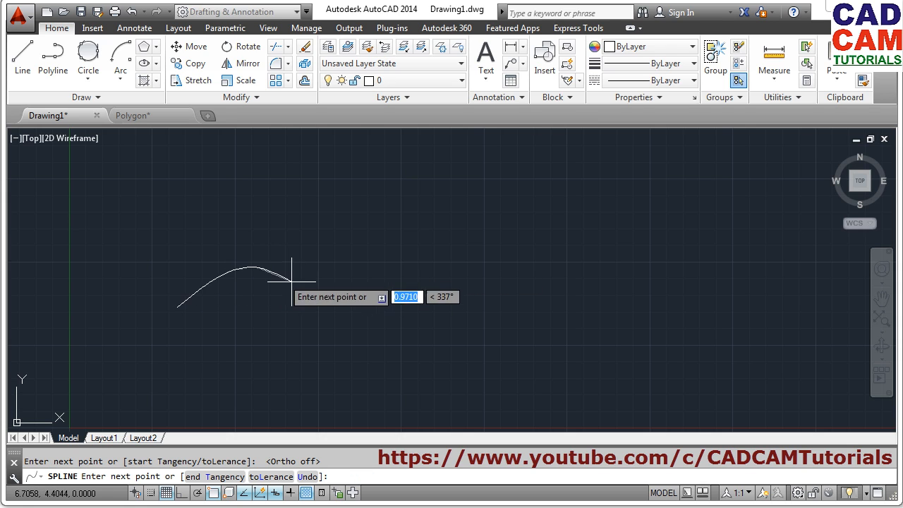
click(358, 315)
click(462, 267)
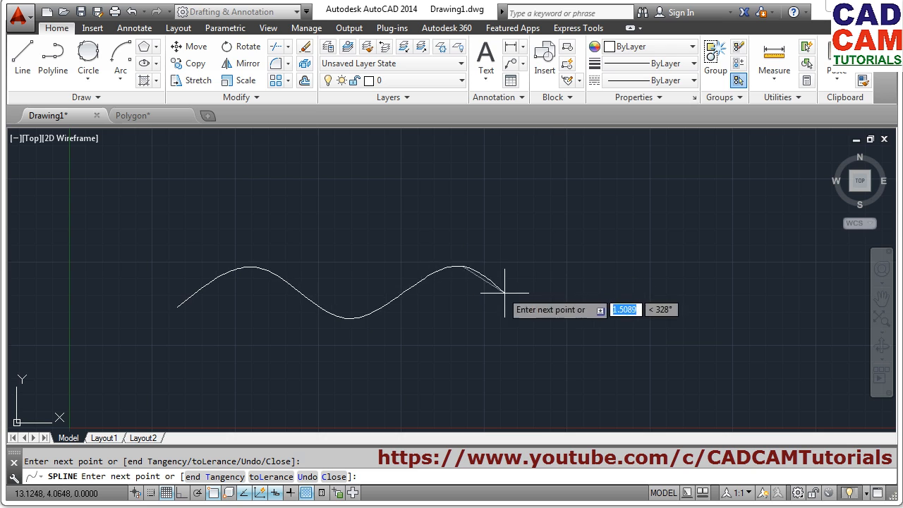
click(565, 316)
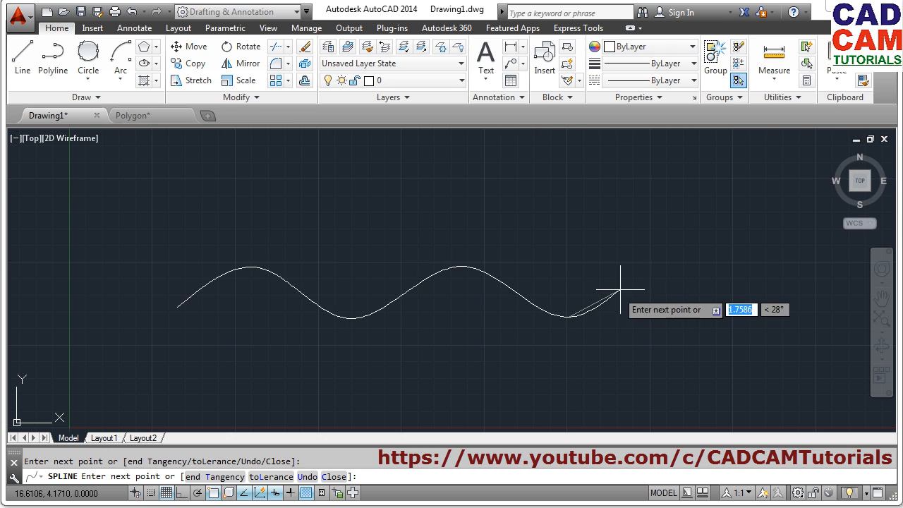
click(673, 264)
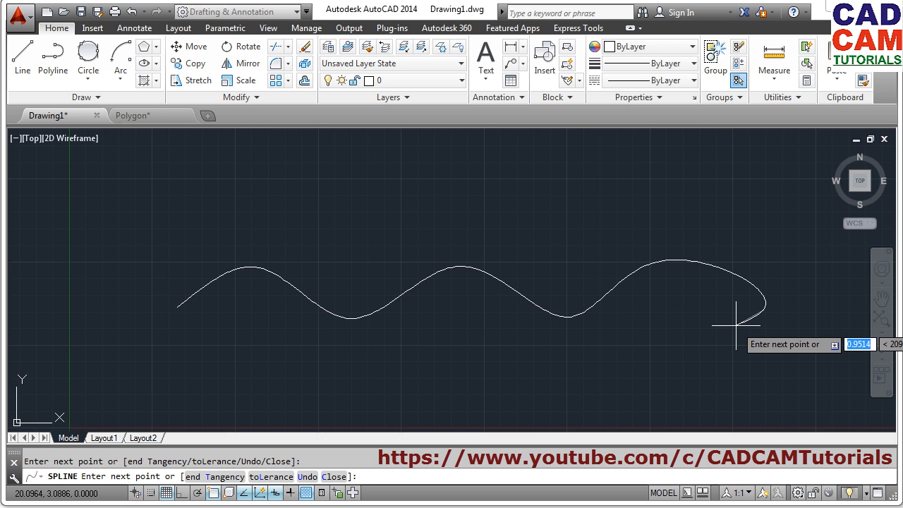
key(Return)
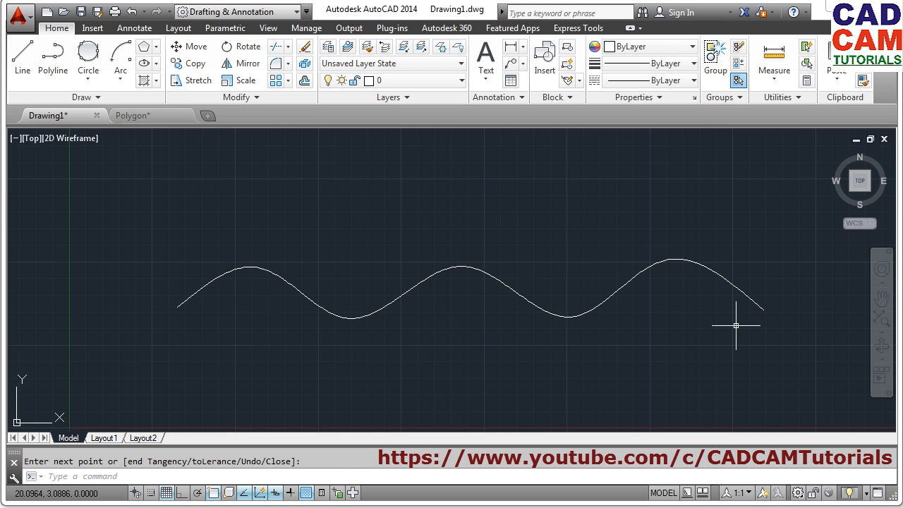
Reshape the spline by stretching its second fit point upward and its third fit point down and to the right.
click(512, 290)
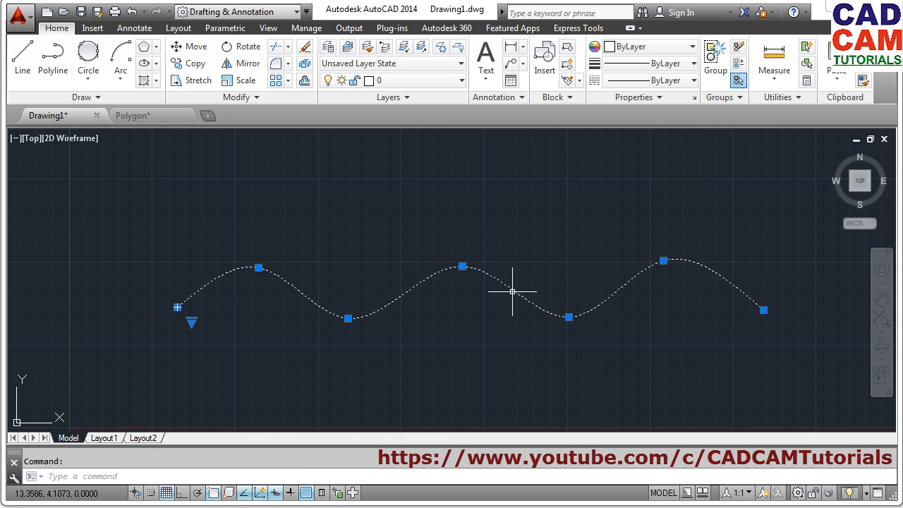
click(259, 267)
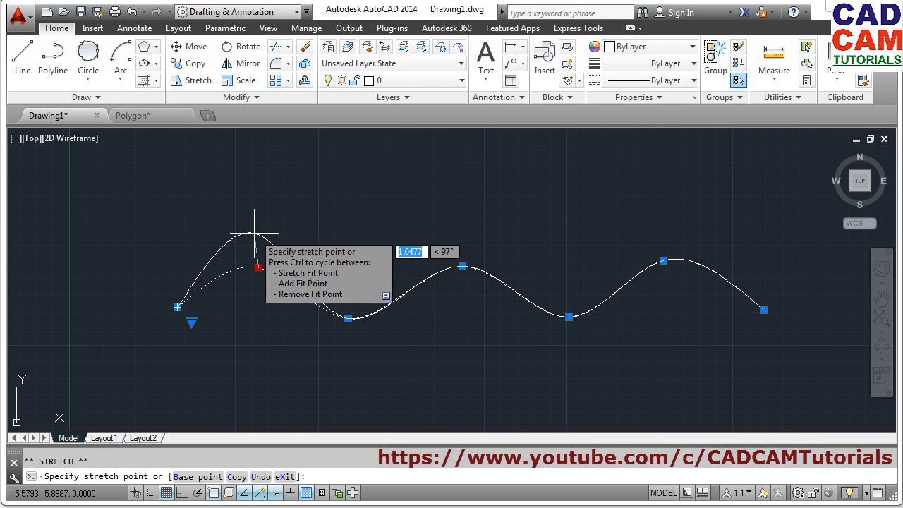
click(261, 242)
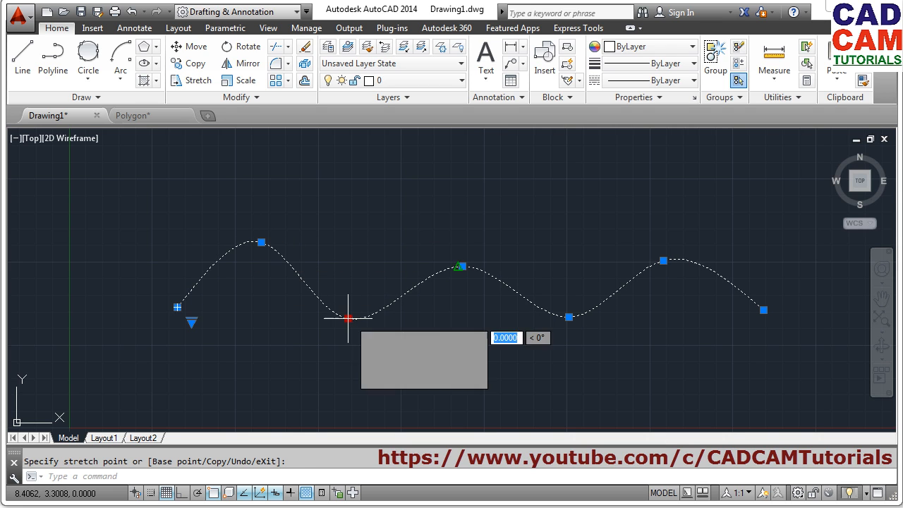
click(348, 319)
click(377, 336)
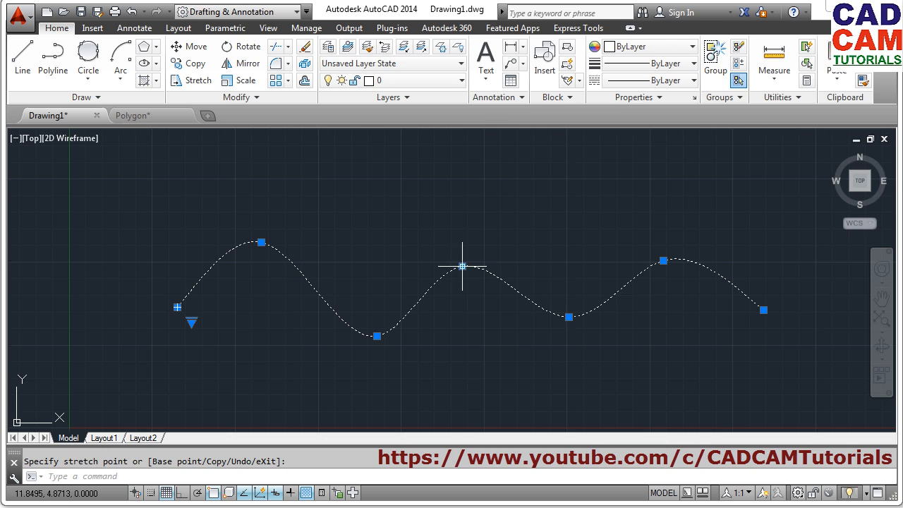
Stretch the spline's fourth and sixth fit points up and to the right, and clear the selection.
key(Escape)
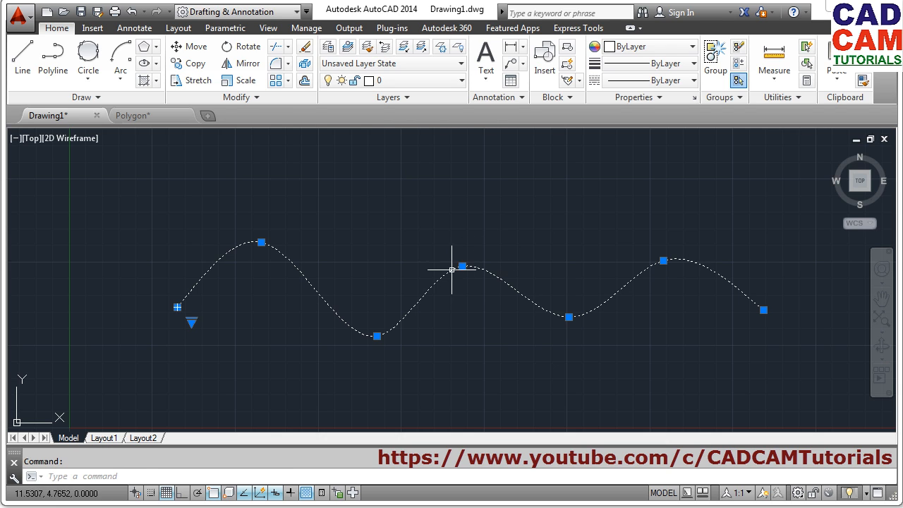
click(462, 266)
click(491, 253)
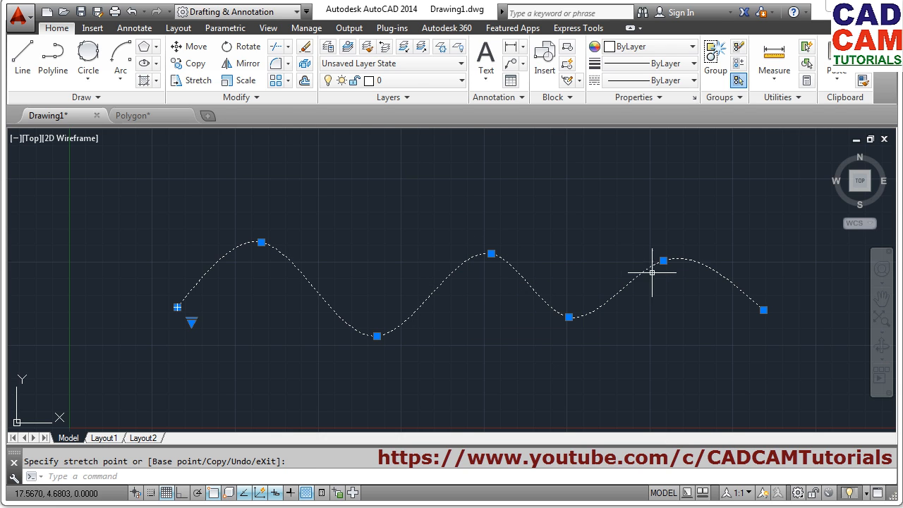
click(663, 260)
click(680, 245)
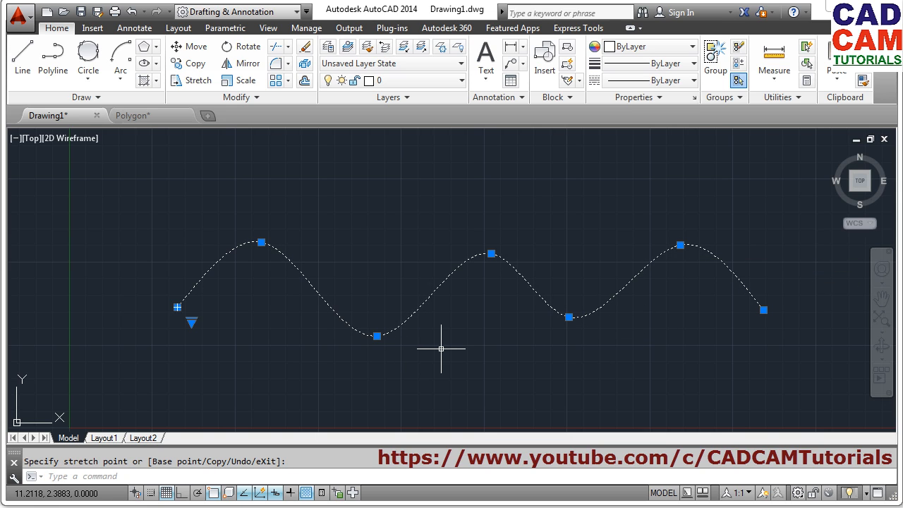
key(Escape)
key(Escape)
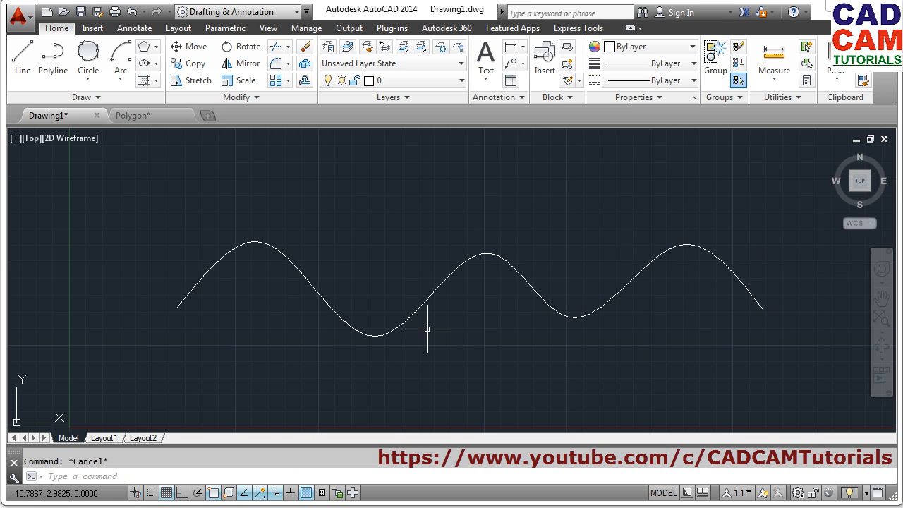
Erase the fit-point spline from the drawing.
text(e)
key(Return)
click(425, 329)
click(383, 300)
key(Return)
Draw an open Spline CV curve through seven control vertices zigzagging left to right, with the last one above the sixth.
click(91, 99)
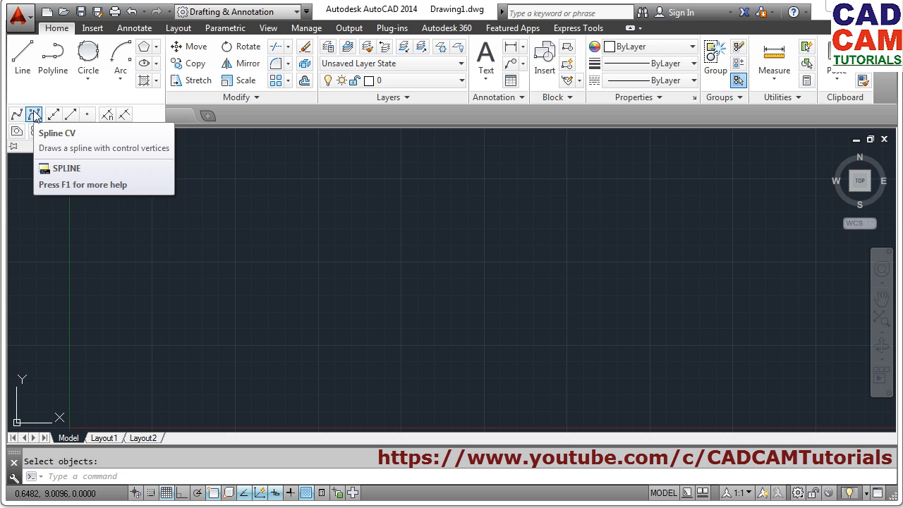
click(34, 117)
click(190, 328)
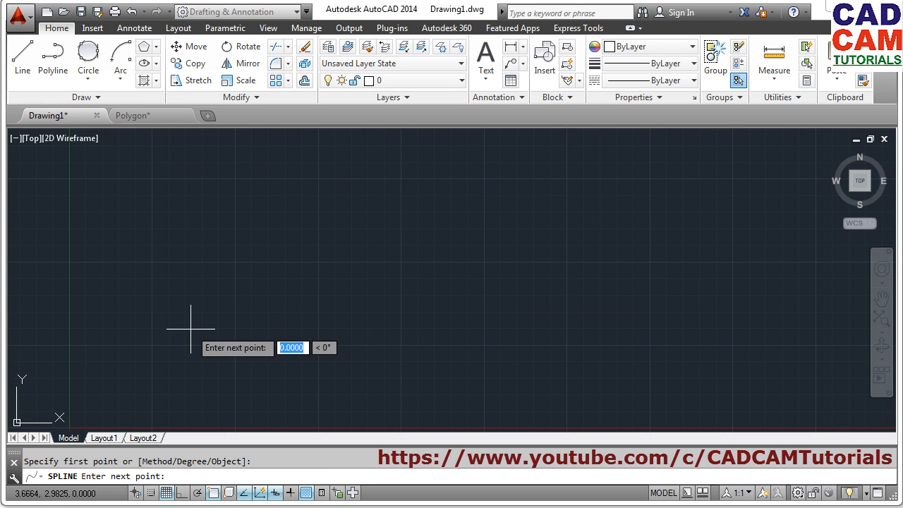
click(308, 240)
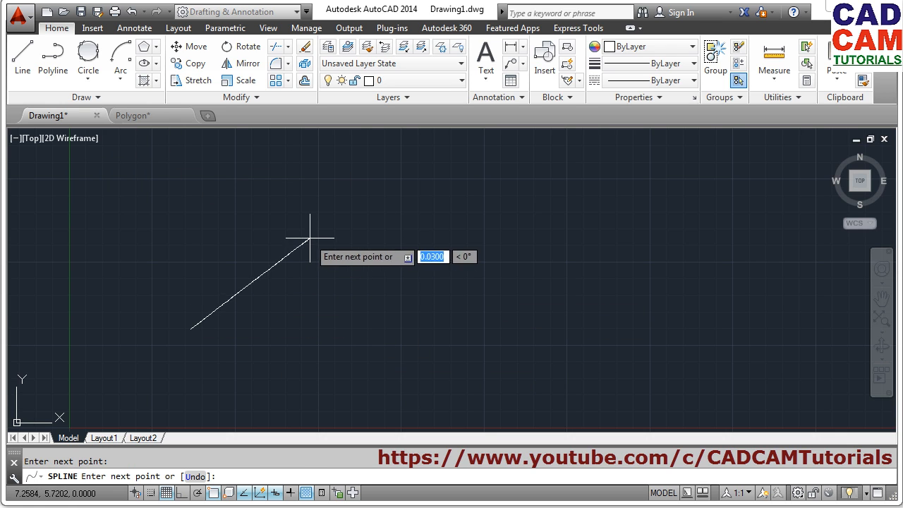
click(401, 339)
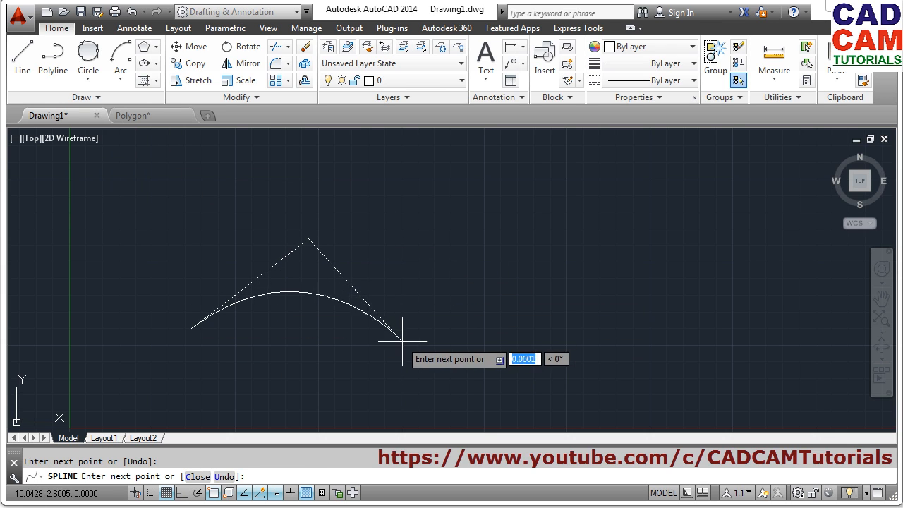
click(519, 240)
click(658, 351)
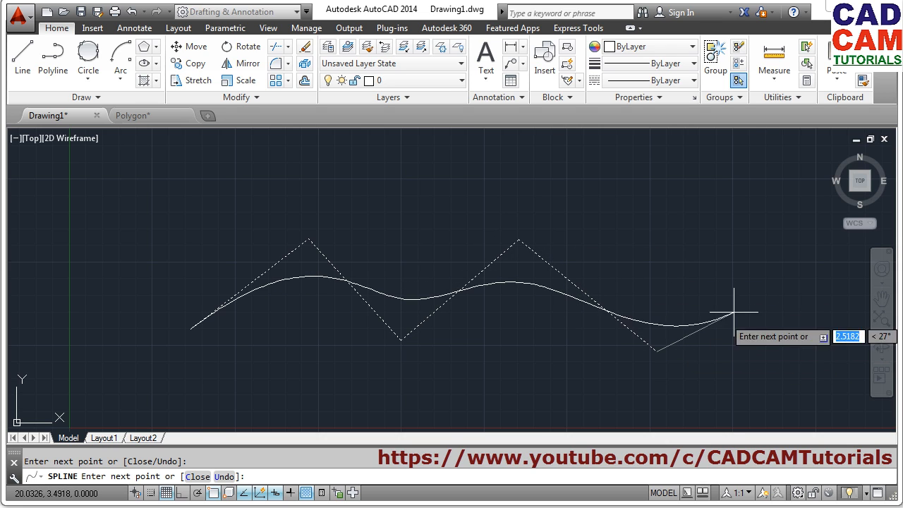
click(788, 286)
click(772, 204)
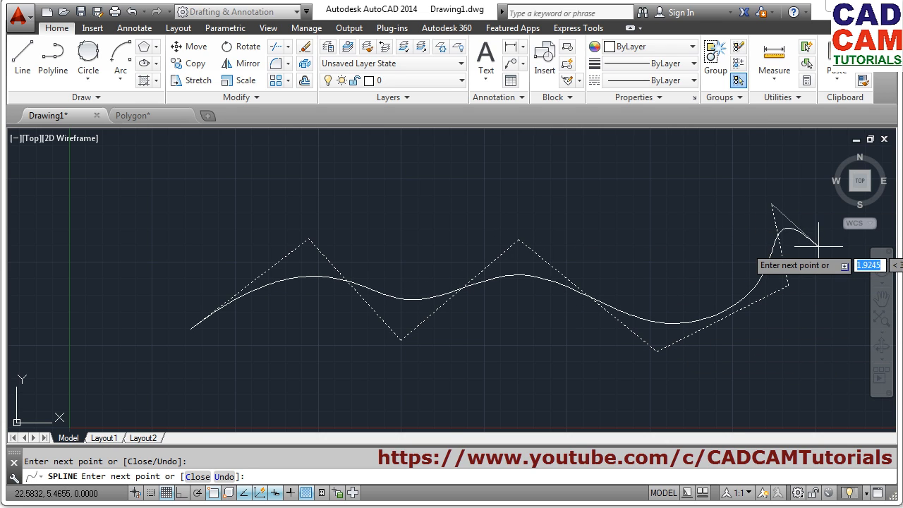
key(Return)
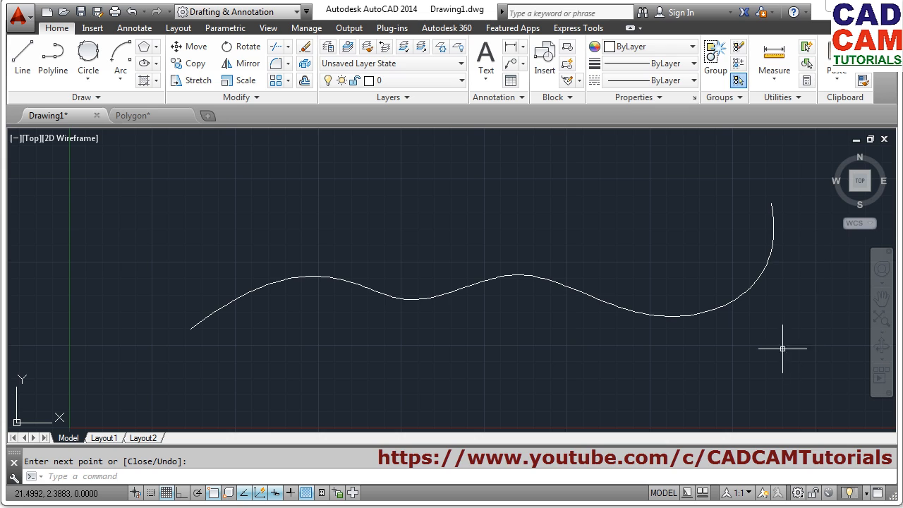
Reshape the spline by stretching its second control vertex up and to the left and its third control vertex downward.
click(432, 297)
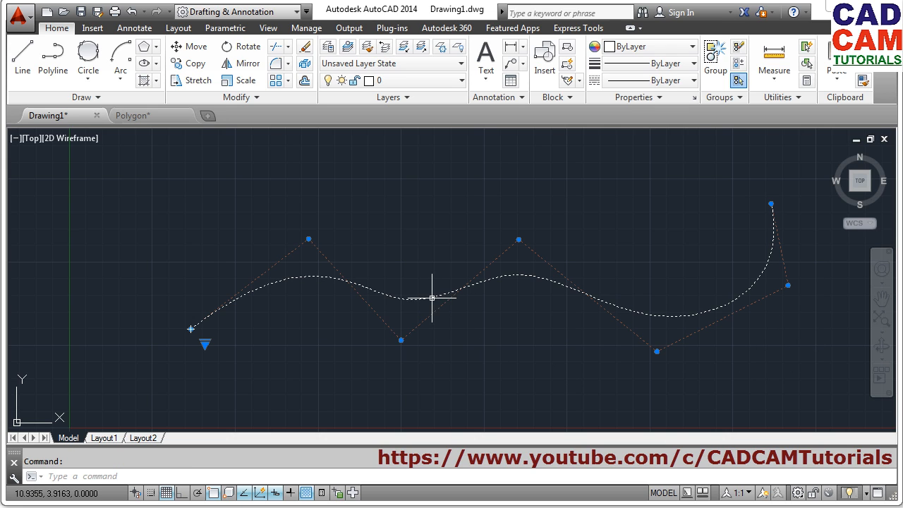
click(308, 239)
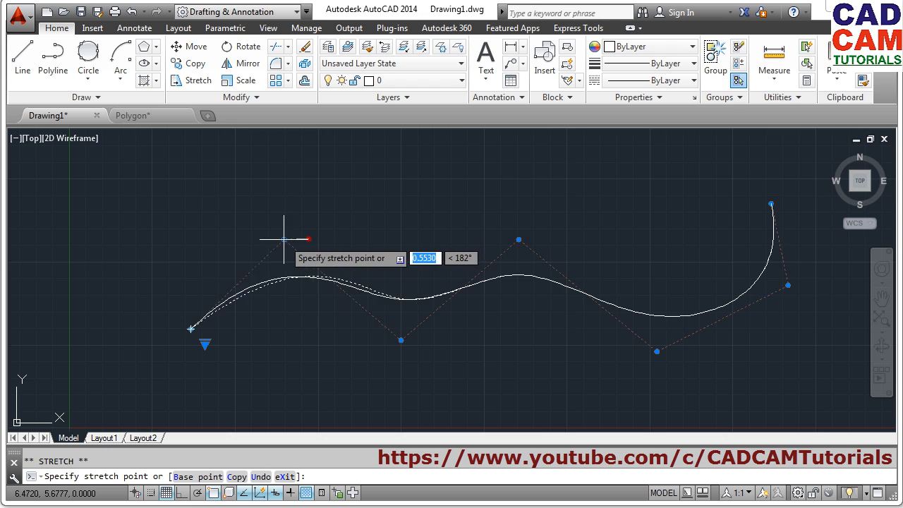
click(253, 221)
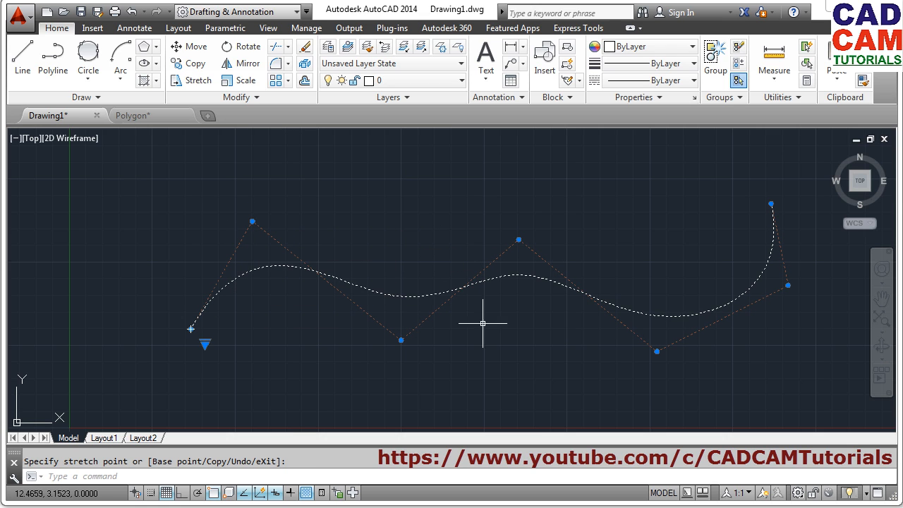
click(399, 373)
key(Escape)
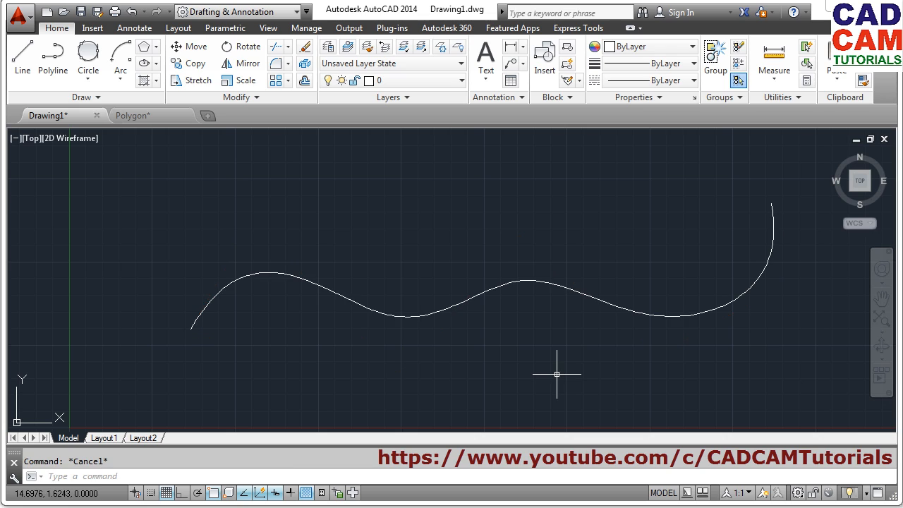
Erase the control-vertex spline from the drawing.
text(e)
key(Return)
click(399, 317)
key(Return)
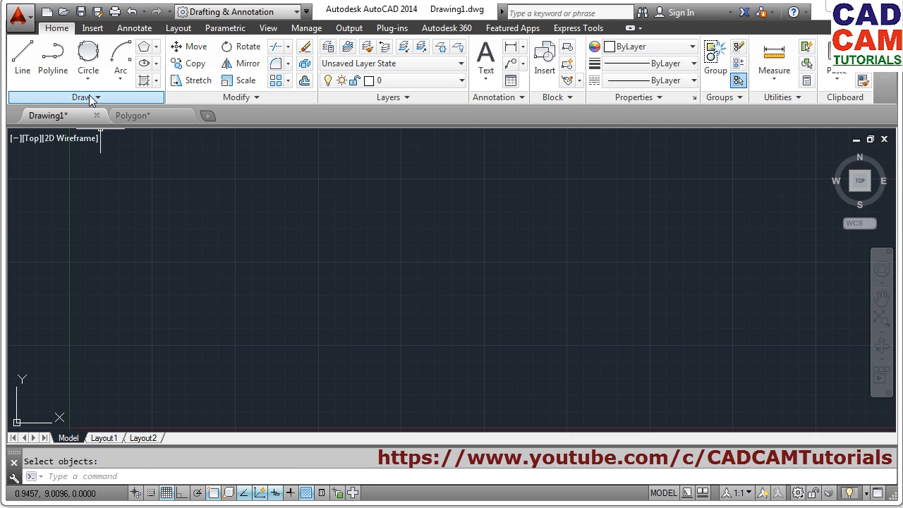
Draw a vertical and a horizontal construction line through one common point near the middle of the drawing, with Ortho on.
click(91, 98)
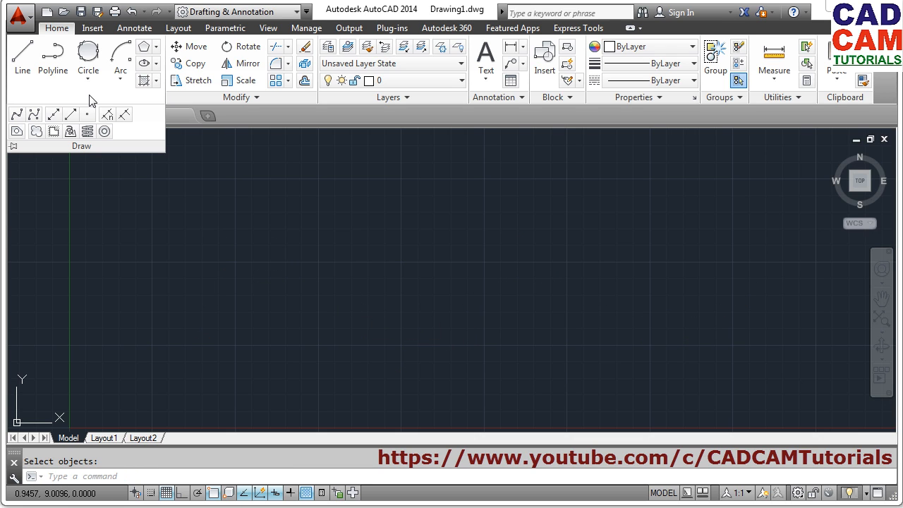
click(55, 116)
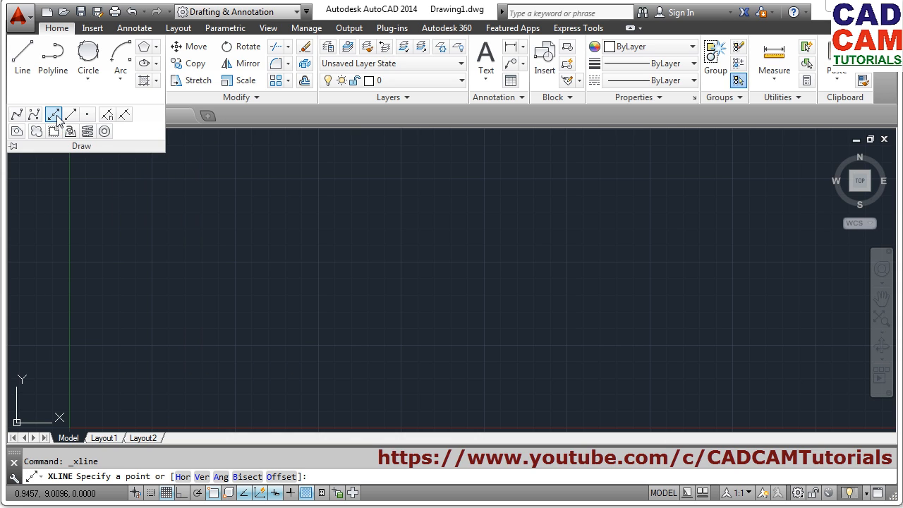
click(446, 299)
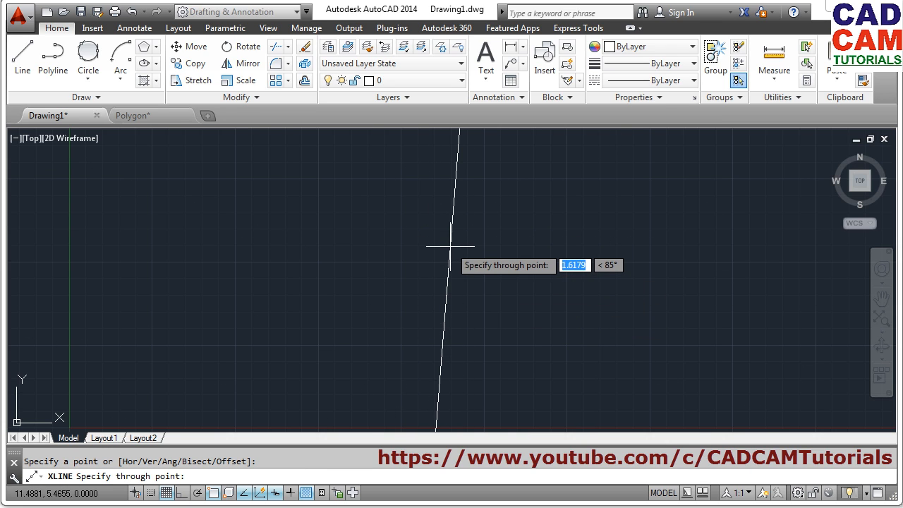
key(F8)
click(431, 238)
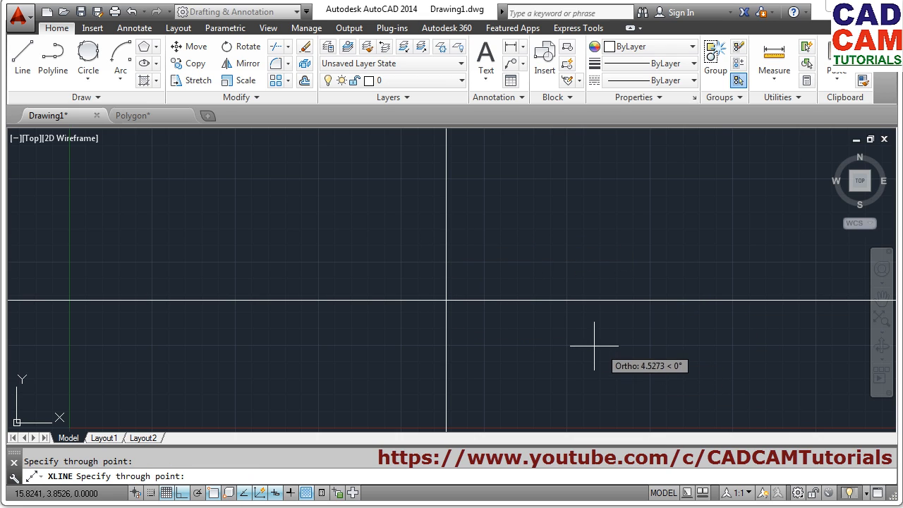
key(Escape)
Check that the construction lines extend infinitely, and erase both of them.
middle_click(450, 321)
middle_click(450, 321)
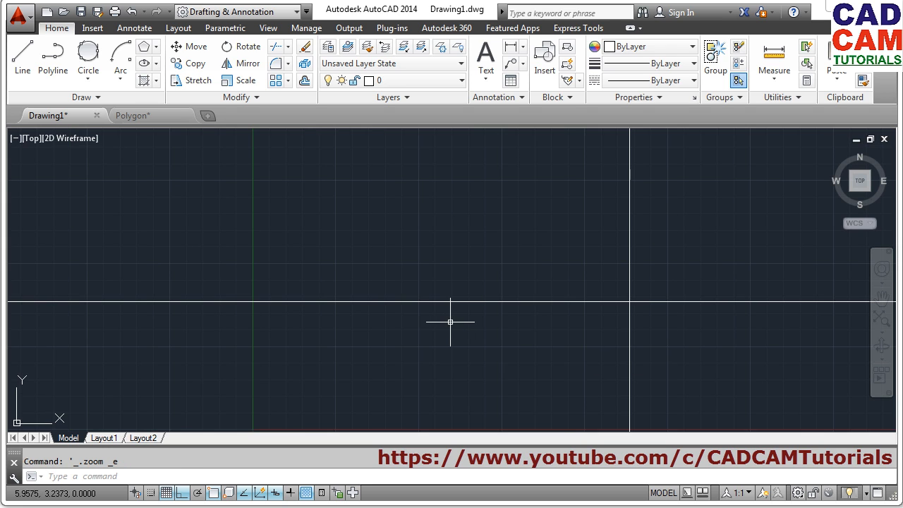
scroll(452, 322, down, 7)
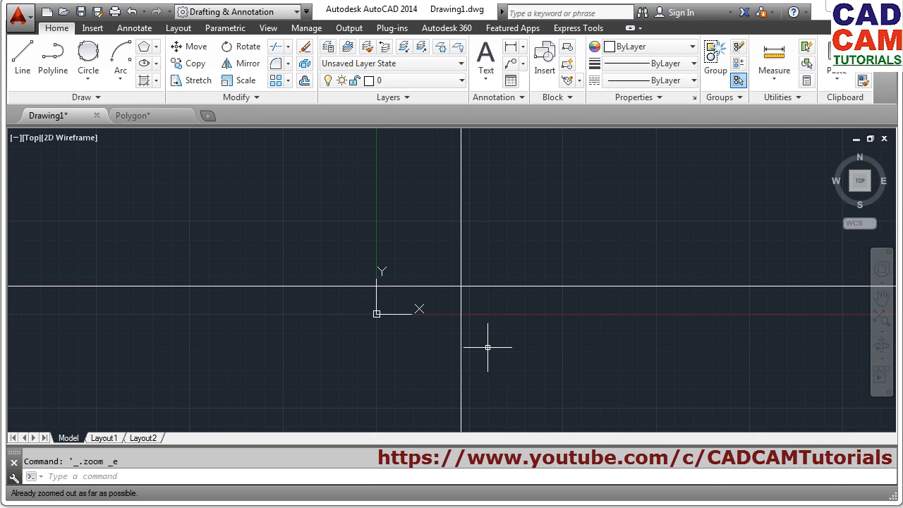
middle_click(493, 325)
middle_click(493, 325)
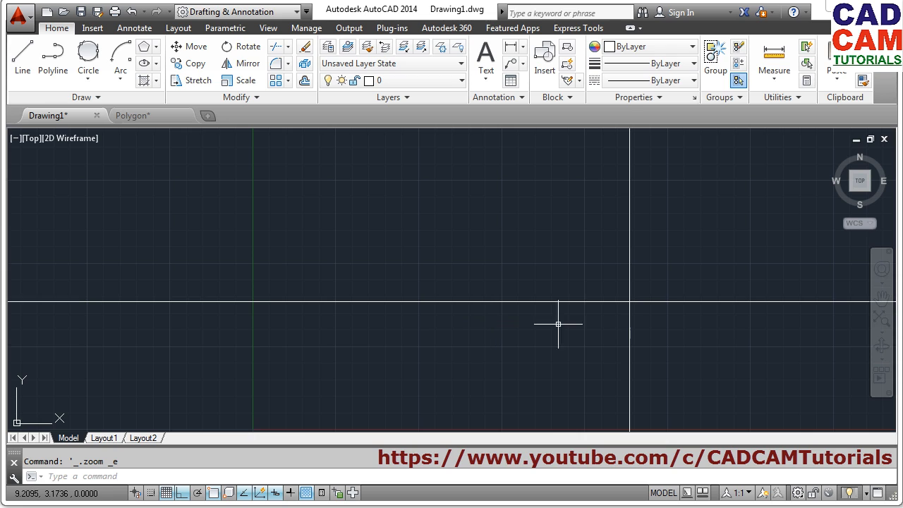
text(e)
key(Return)
click(675, 322)
click(563, 294)
key(Return)
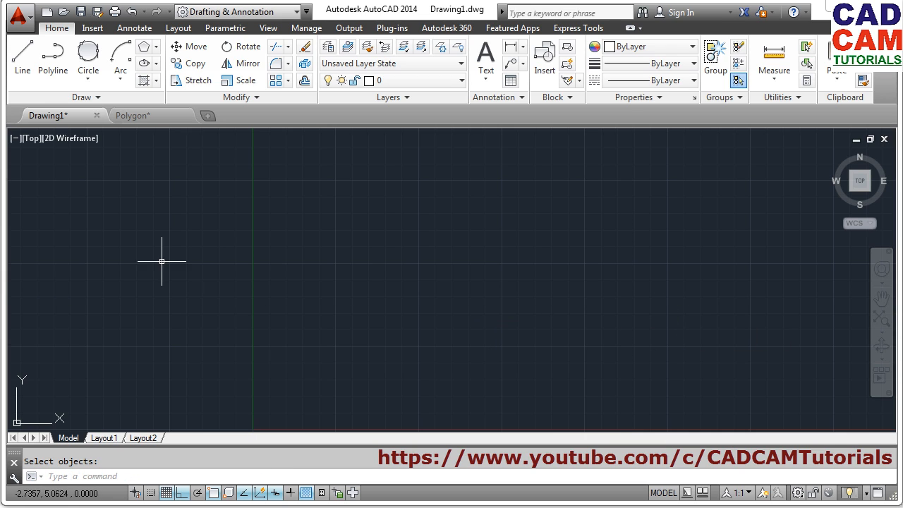
Draw six rays from one start point: one upward and one rightward with Ortho on, and four at angles between them with Ortho off.
click(98, 98)
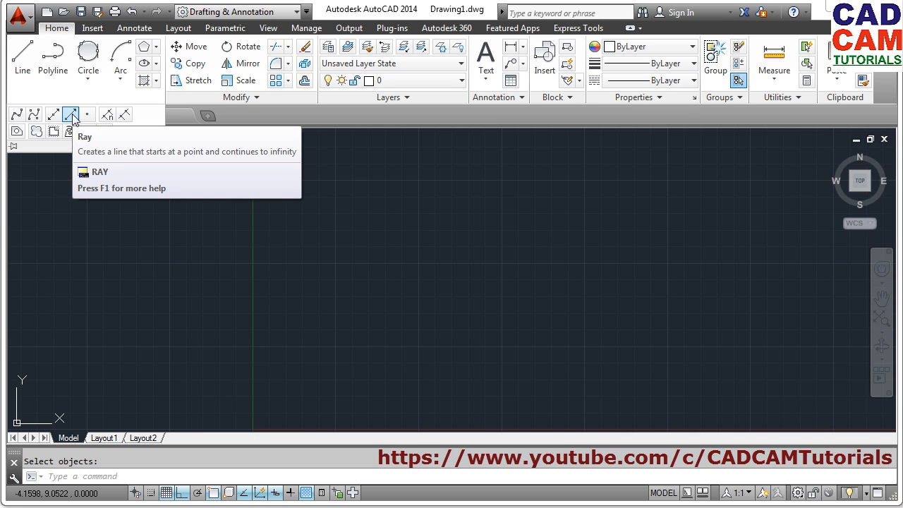
click(71, 115)
click(466, 356)
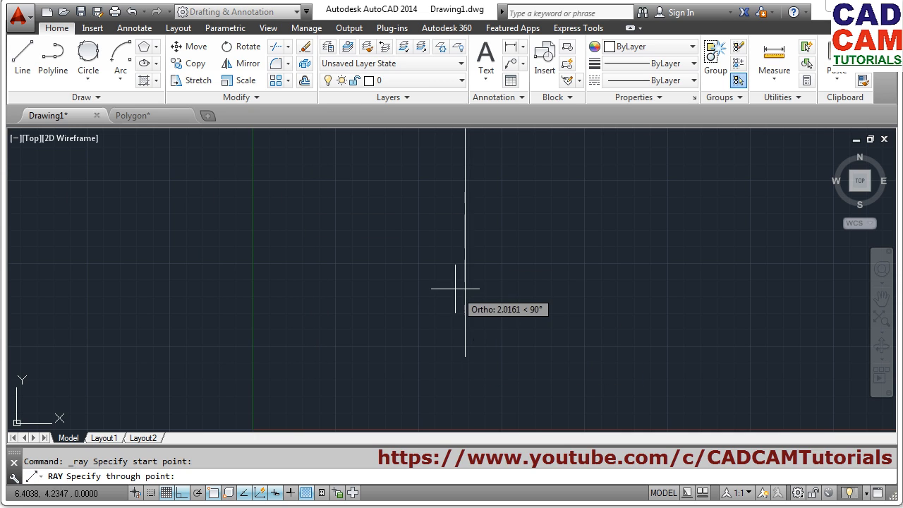
click(459, 210)
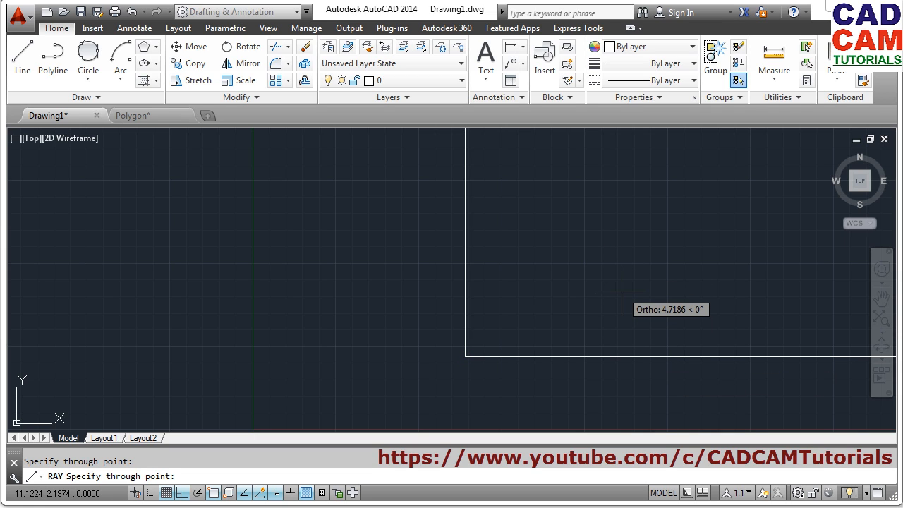
key(F8)
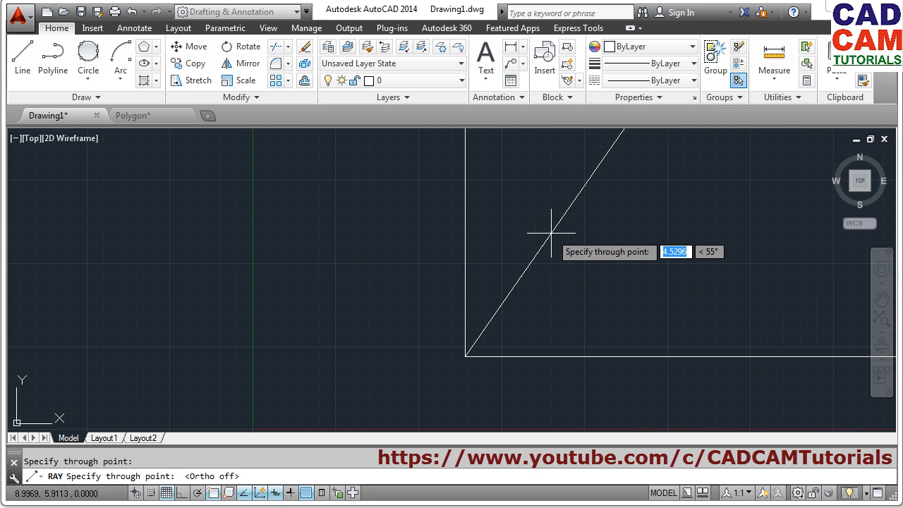
click(607, 293)
click(579, 263)
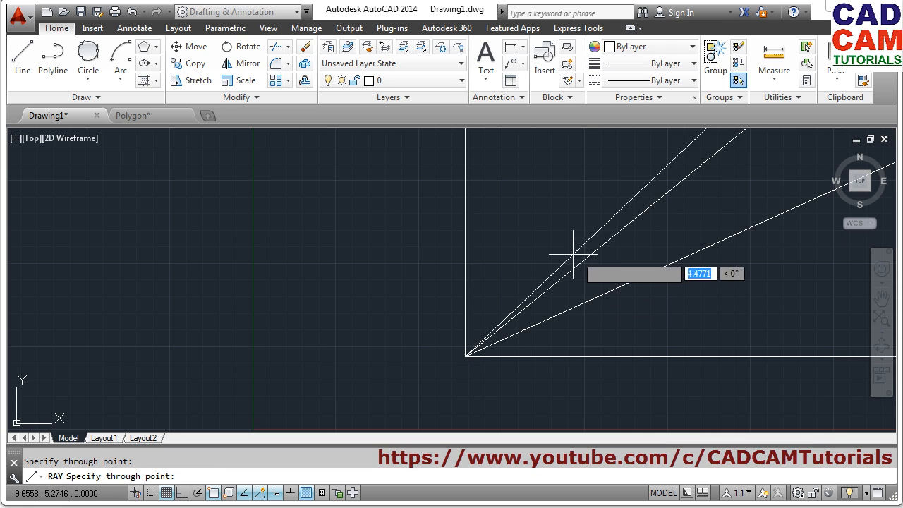
click(530, 236)
click(500, 233)
key(Return)
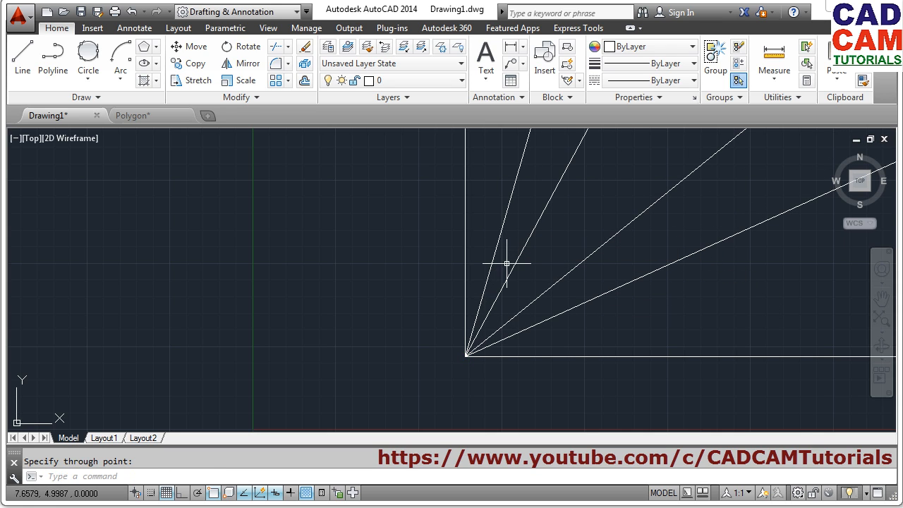
Erase all the rays from the drawing.
middle_click(506, 279)
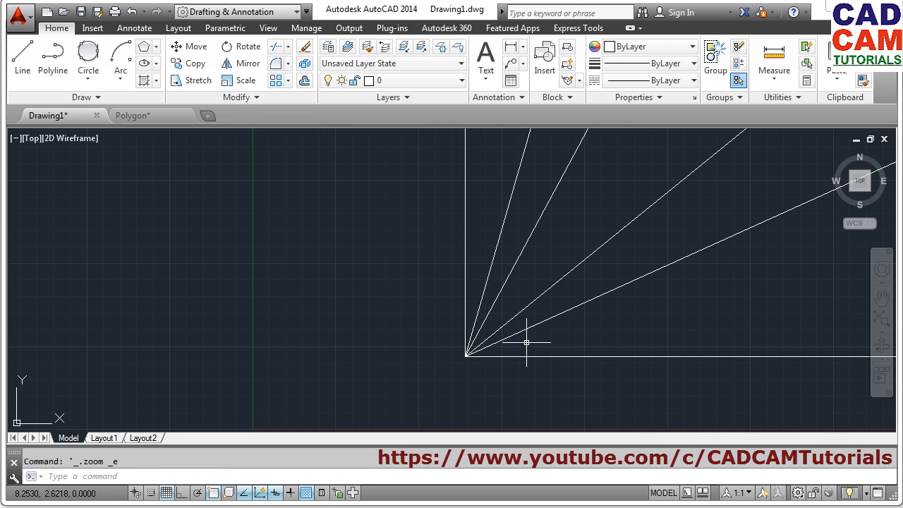
text(e)
key(Return)
click(524, 375)
click(399, 244)
key(Return)
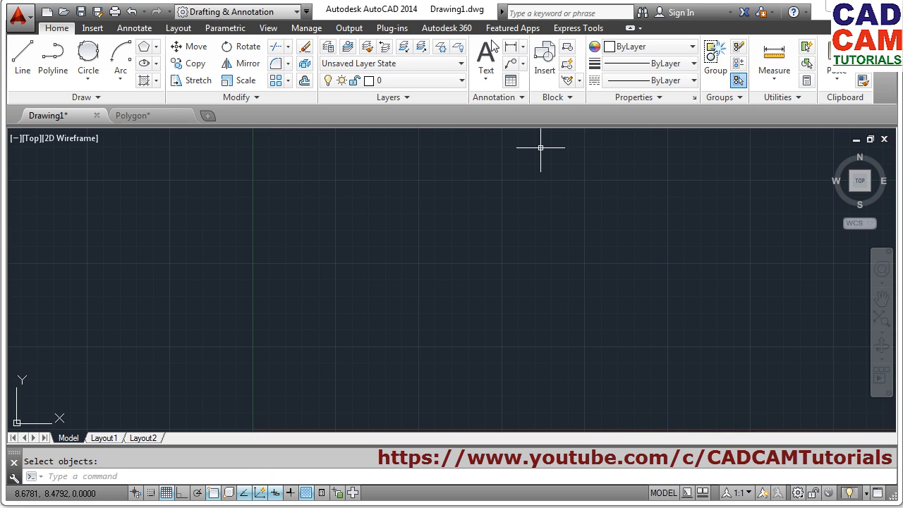
Place three Multiple Points objects in the drawing, rising from lower left to upper right.
click(97, 98)
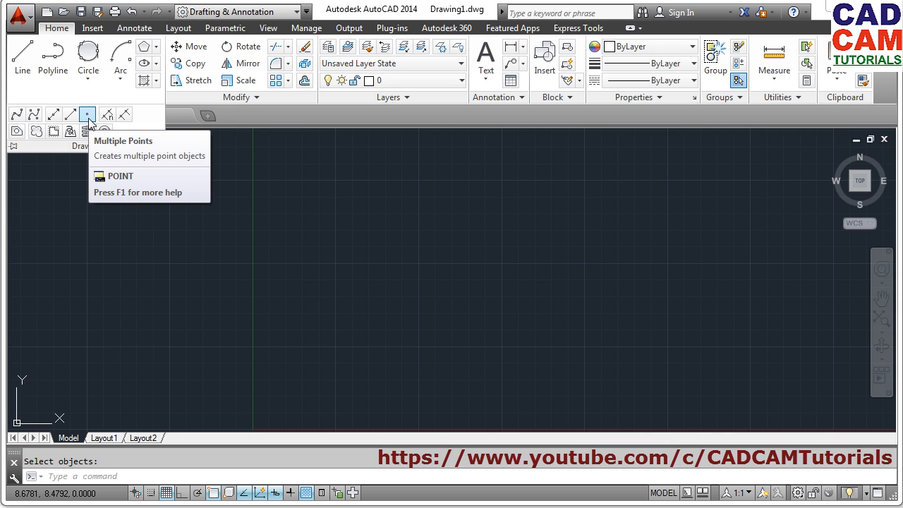
click(88, 116)
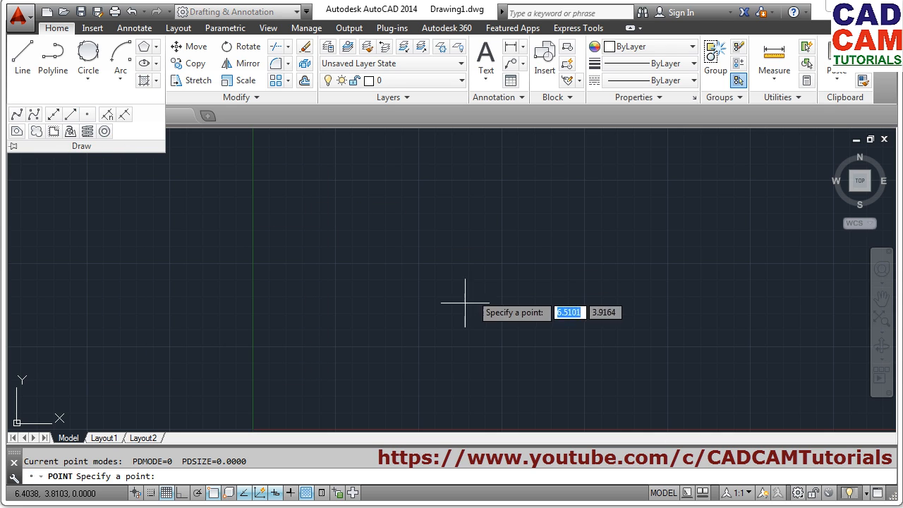
click(224, 339)
click(347, 227)
click(544, 180)
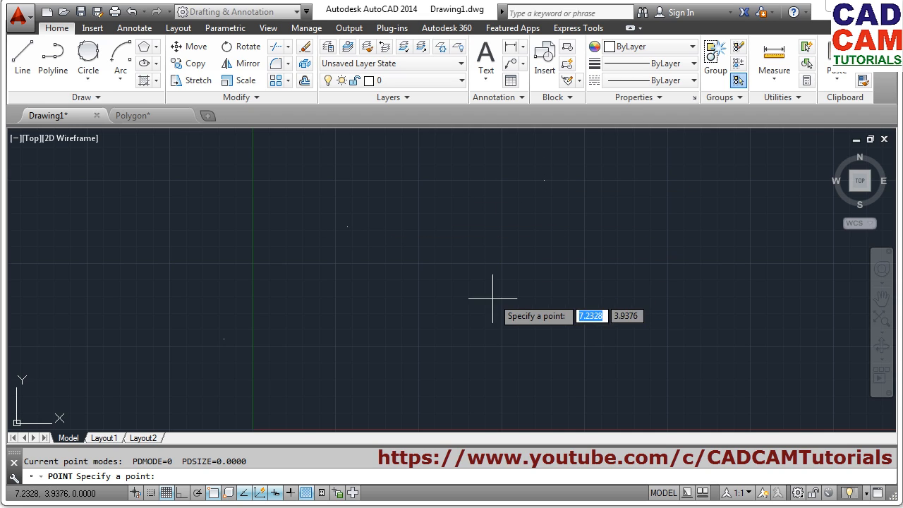
Add two freely placed points in the lower part of the drawing and another point at coordinates 10,10.
click(390, 366)
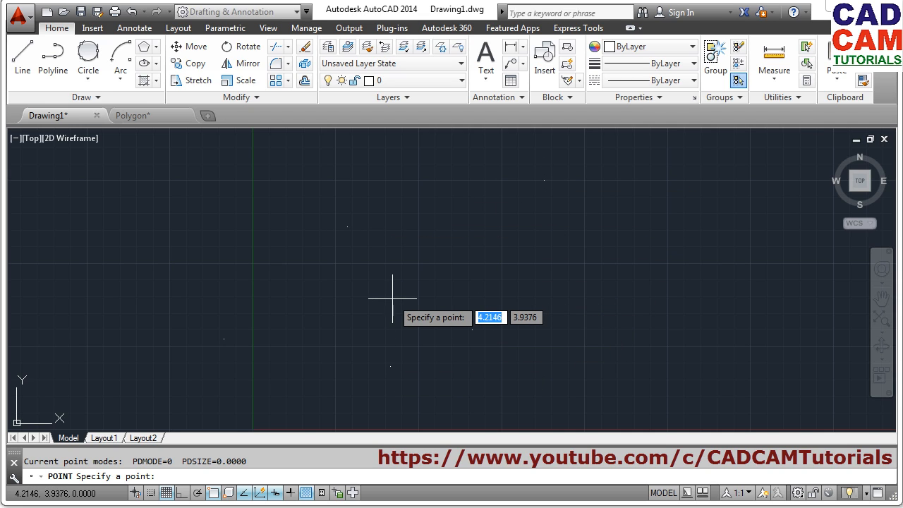
text(10)
key(Tab)
text(1)
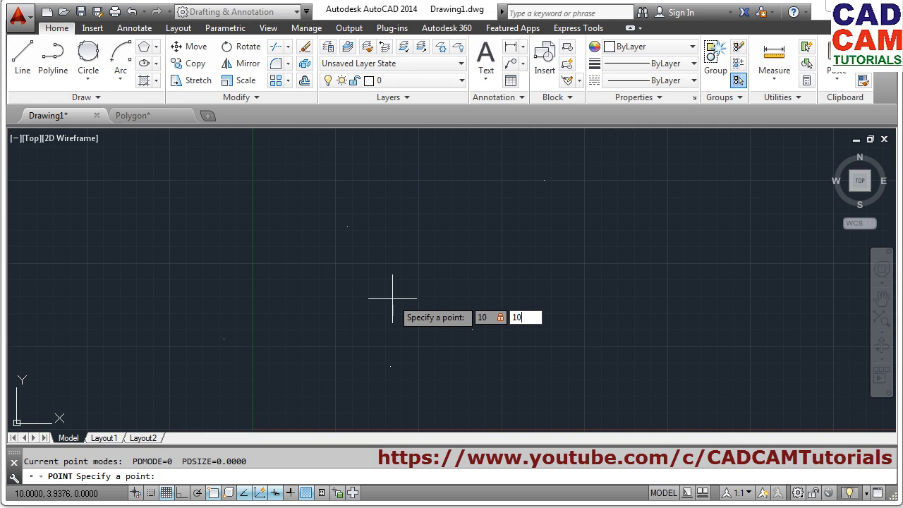
key(Return)
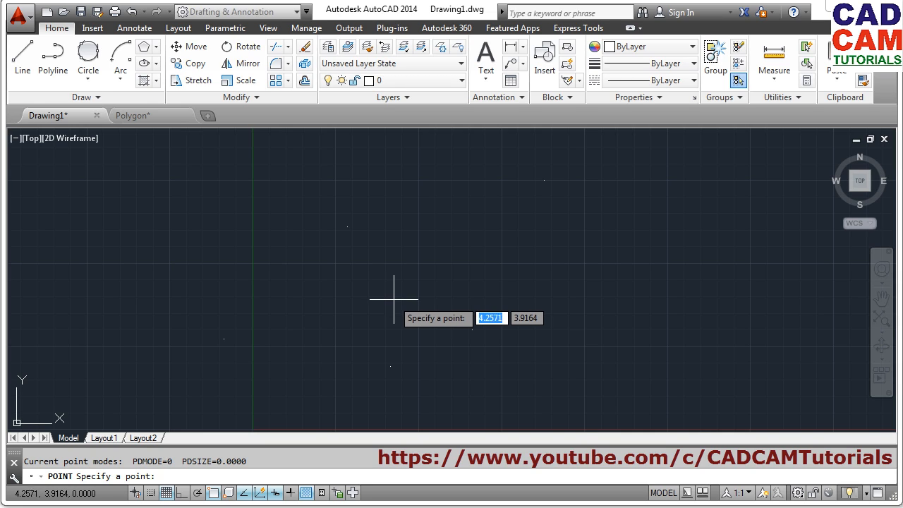
key(Escape)
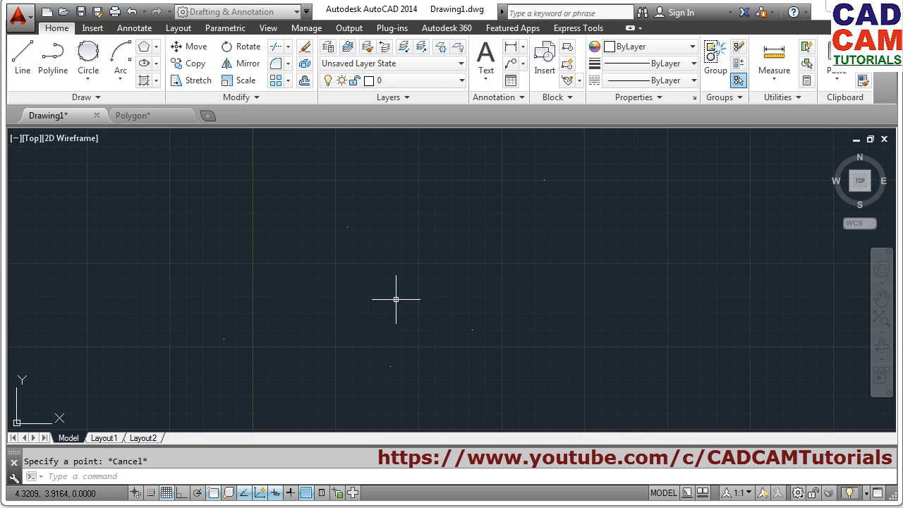
key(Escape)
middle_click(397, 300)
middle_click(396, 299)
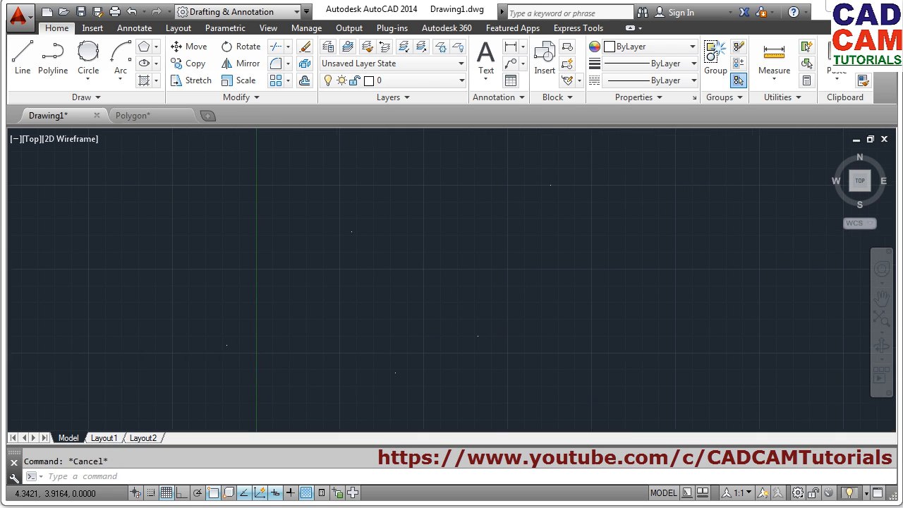
middle_click(396, 297)
middle_click(396, 297)
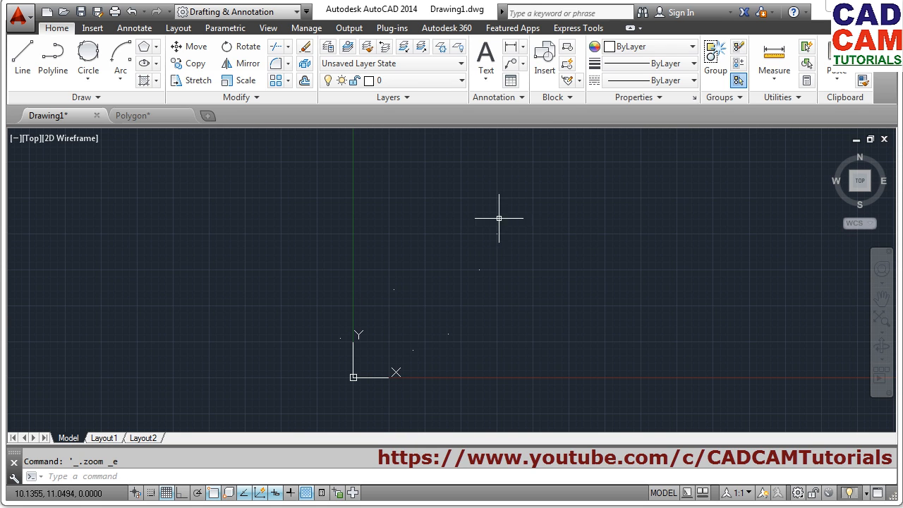
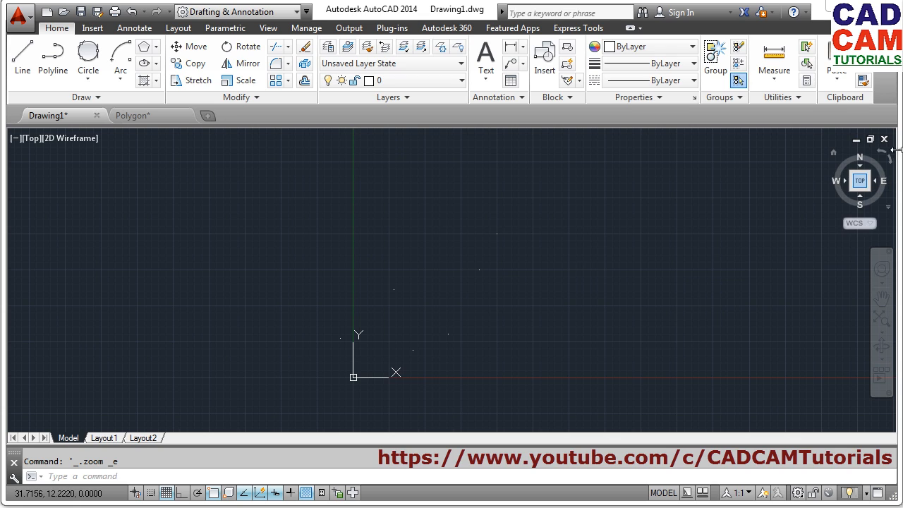
Place a point at coordinates 8,8 with the Multiple Points tool.
click(93, 99)
click(88, 118)
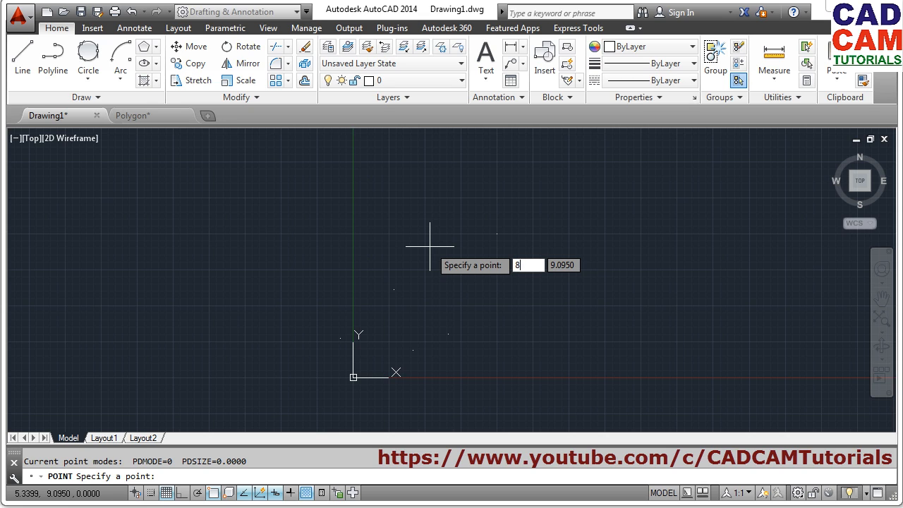
key(Tab)
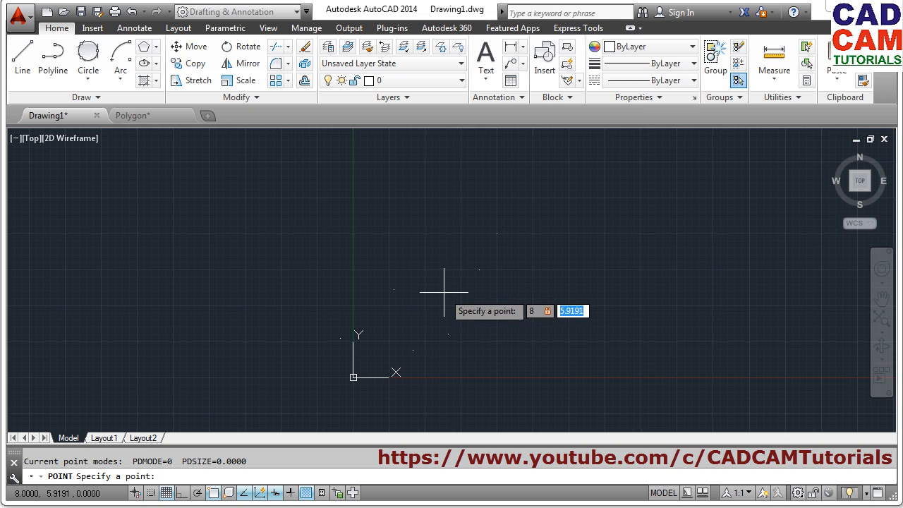
text(8)
key(Return)
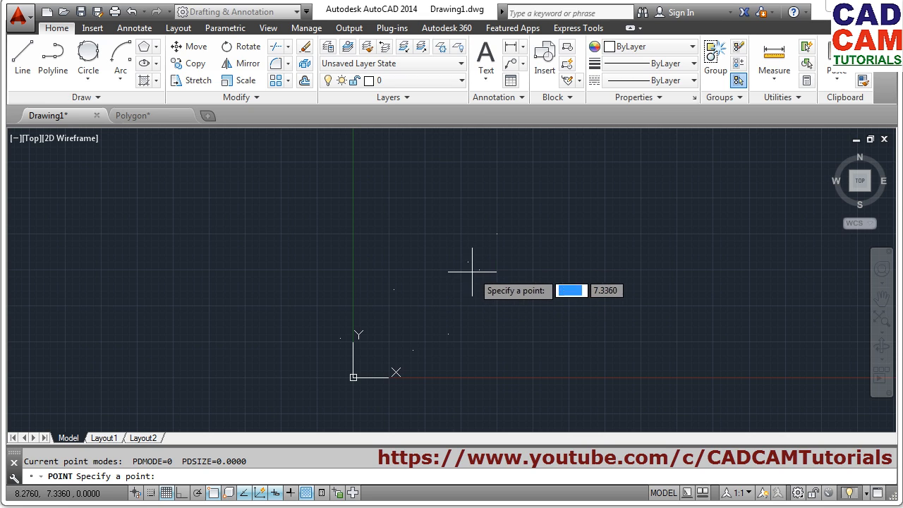
key(Escape)
middle_click(454, 315)
middle_click(454, 316)
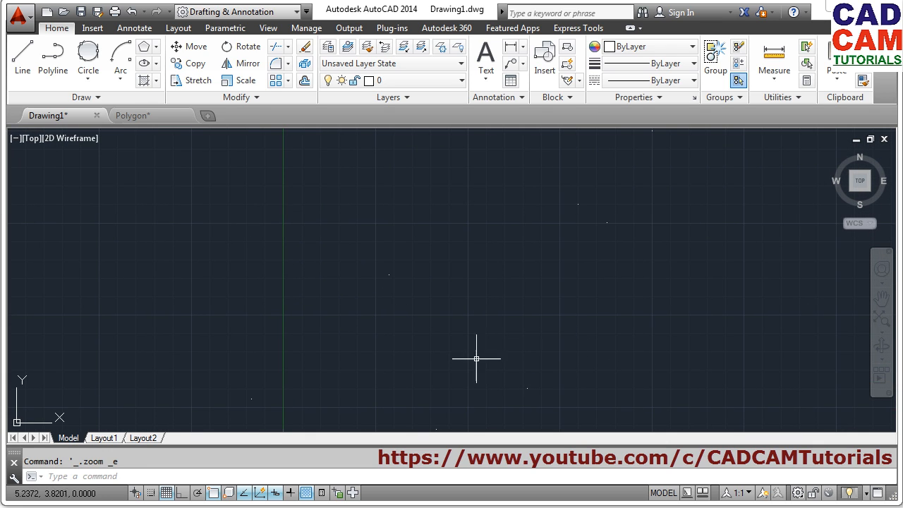
Set the point style to the symbol combining a crosshair, circle and square, keeping its size relative to the screen.
click(798, 98)
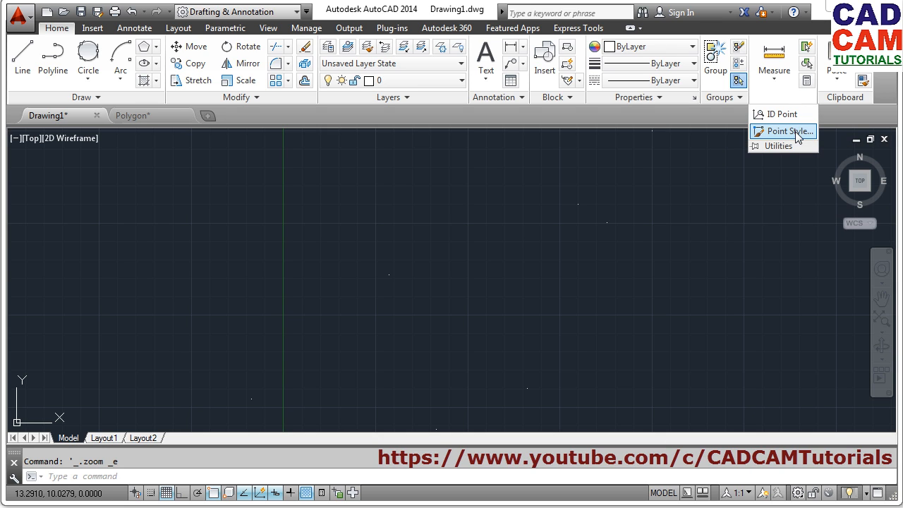
click(796, 132)
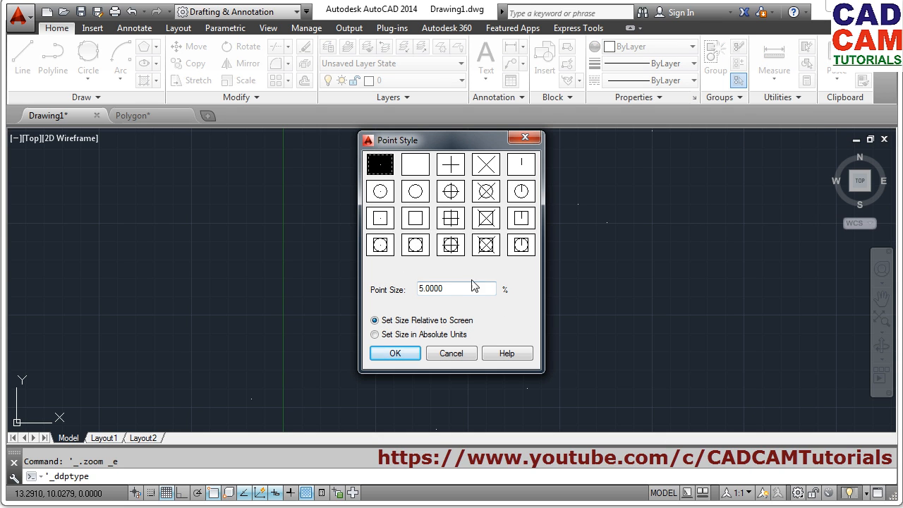
click(452, 245)
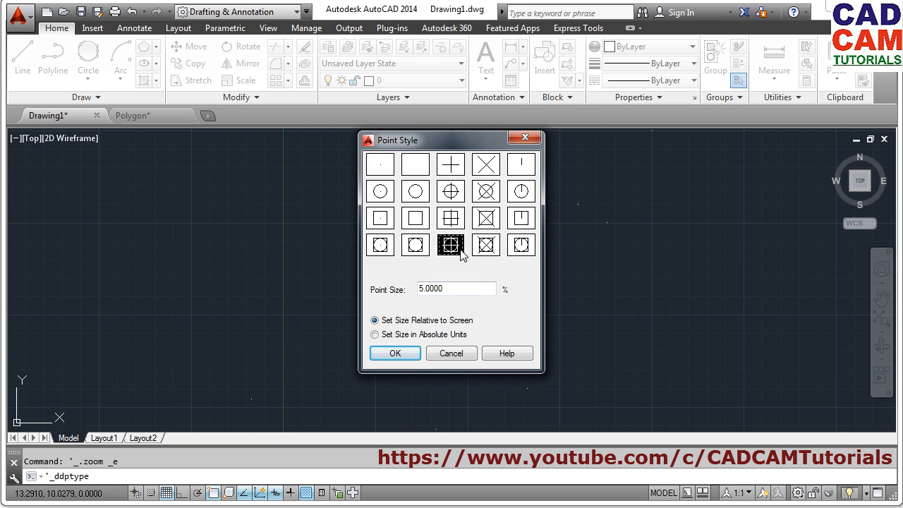
click(395, 355)
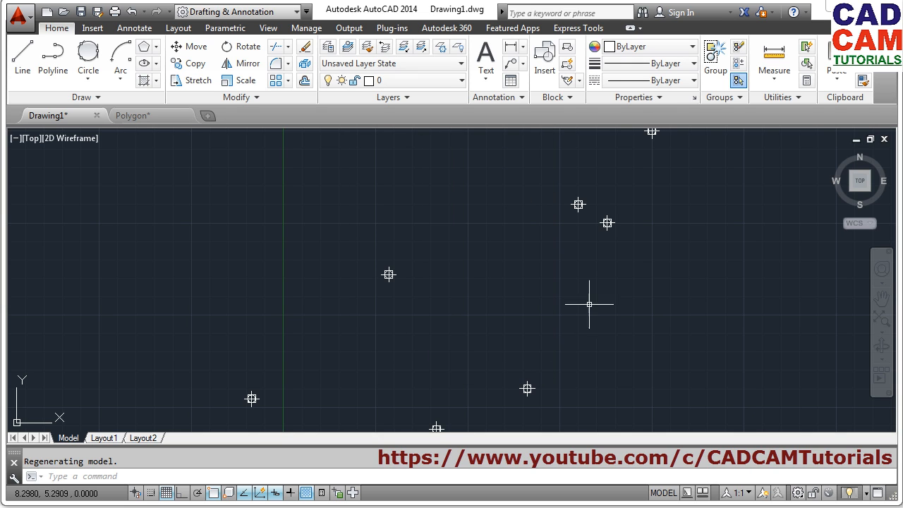
scroll(540, 303, down, 2)
mouse_move(605, 298)
middle_down()
mouse_move(504, 317)
mouse_move(481, 278)
mouse_move(489, 273)
middle_up()
scroll(472, 321, up, 2)
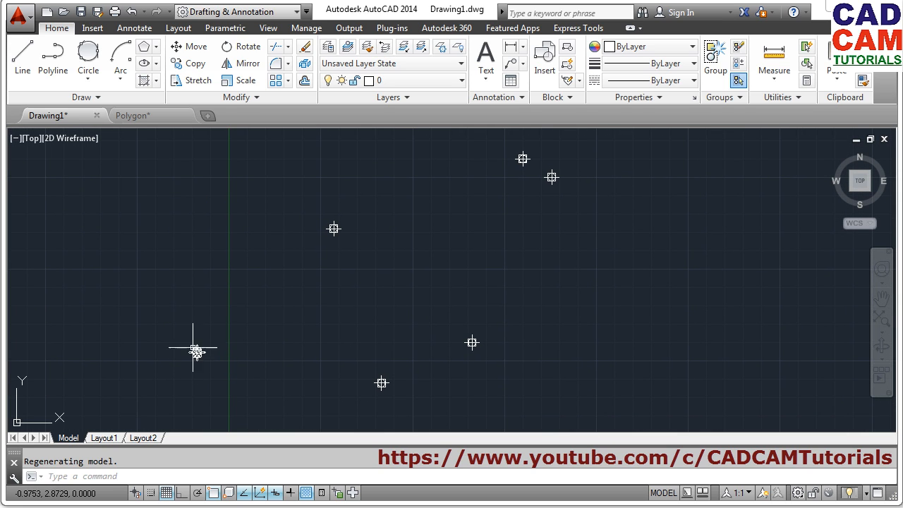
Draw a two-segment line from the lower-left point through the middle point to the 10 o'clock-rising 'upper-right' point at the drawing's right, using Node snaps.
click(23, 55)
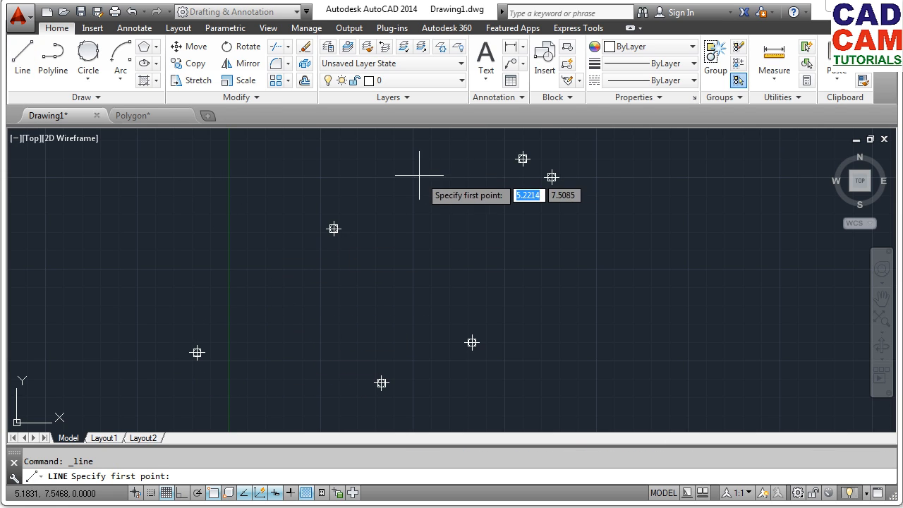
shift+right_click(431, 151)
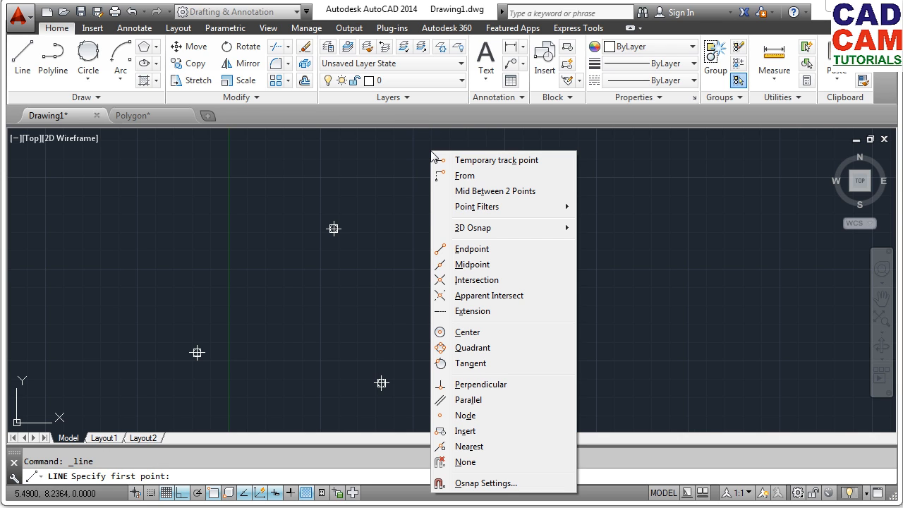
click(466, 416)
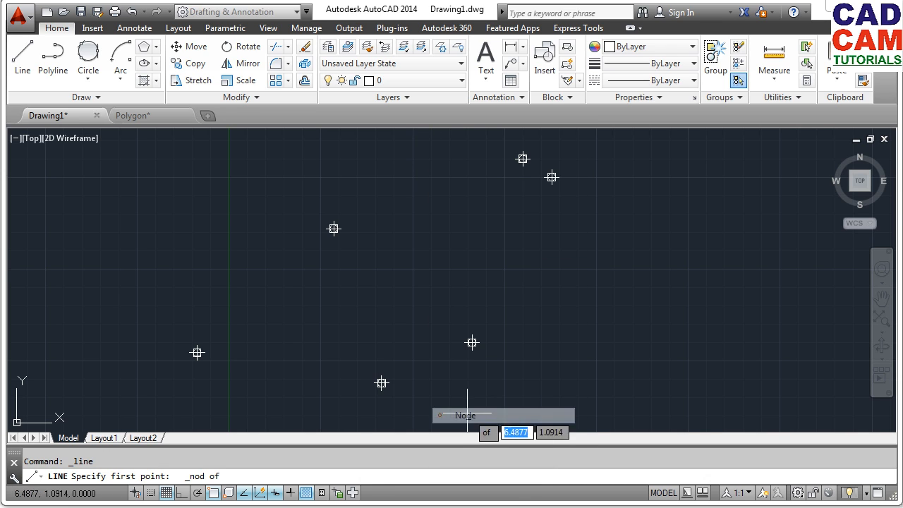
click(197, 352)
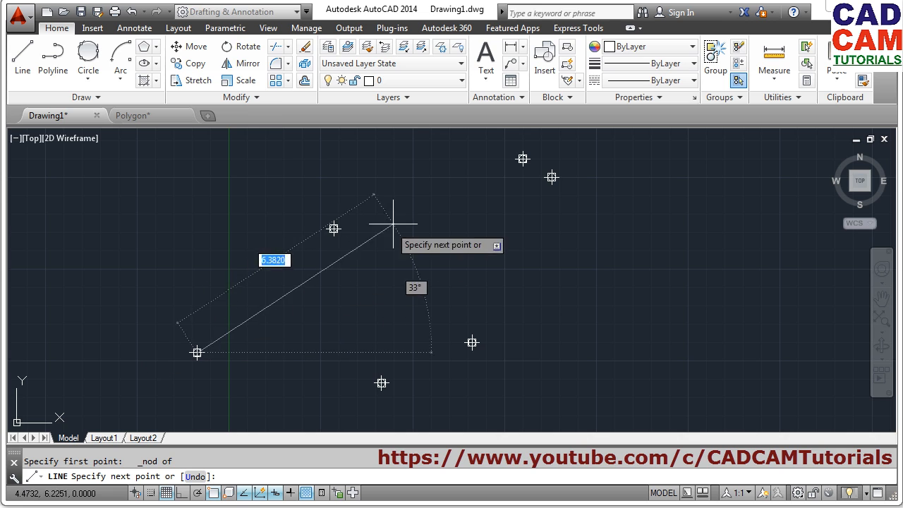
key(F8)
shift+right_click(419, 153)
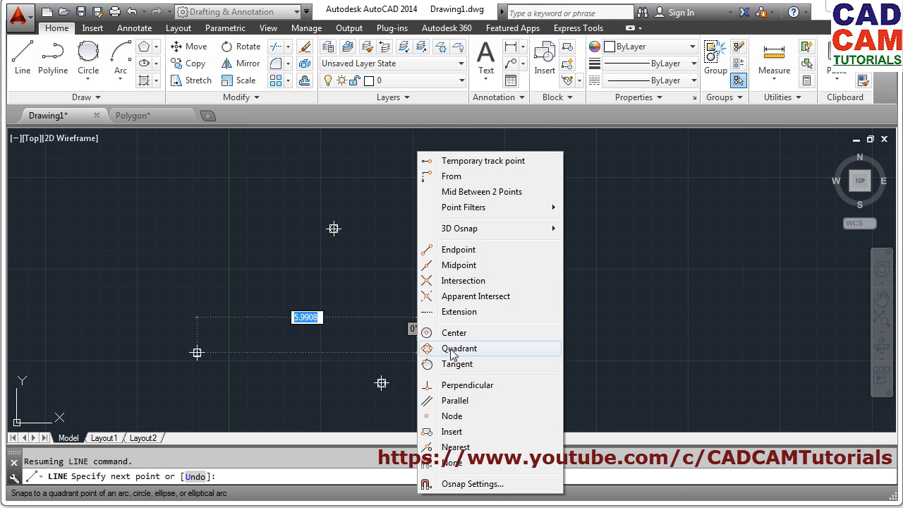
click(451, 416)
click(334, 228)
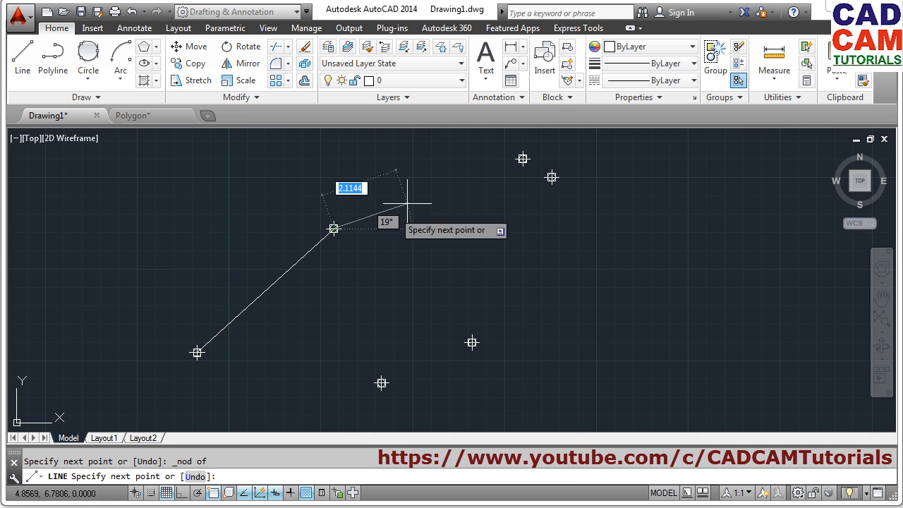
shift+right_click(437, 180)
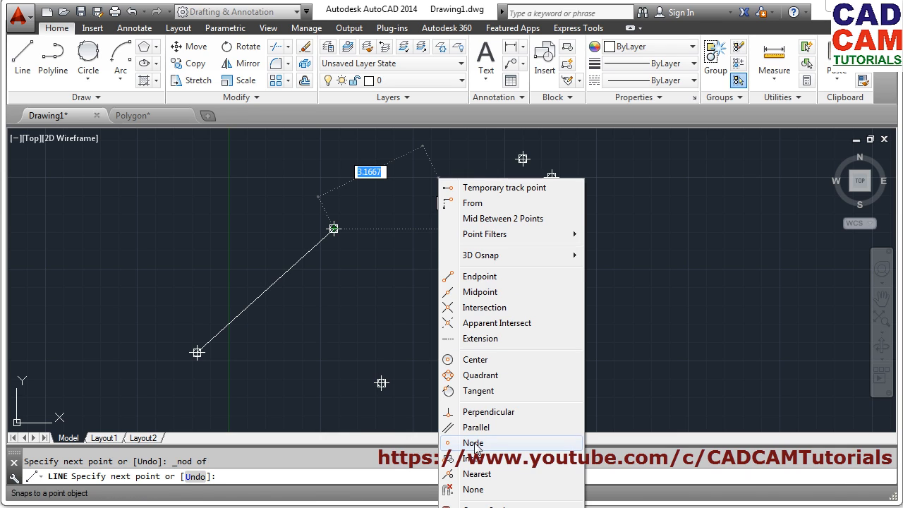
click(473, 442)
click(552, 176)
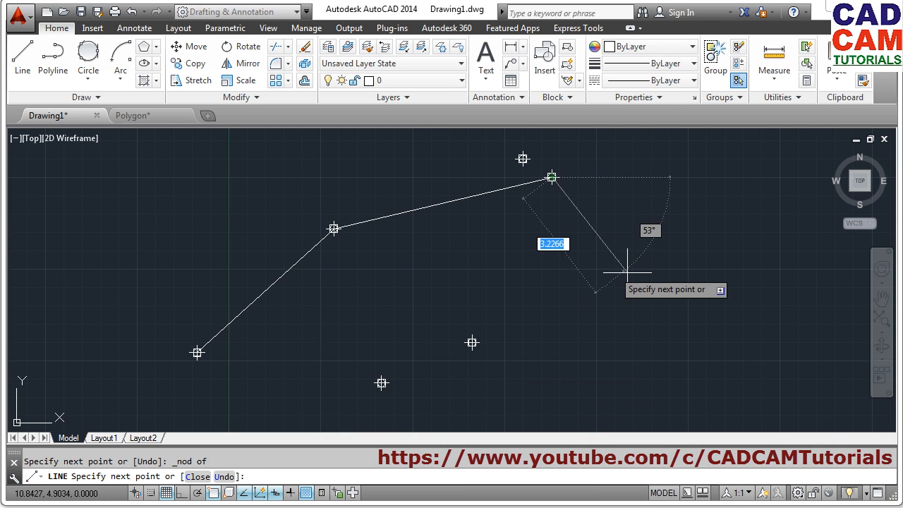
key(Return)
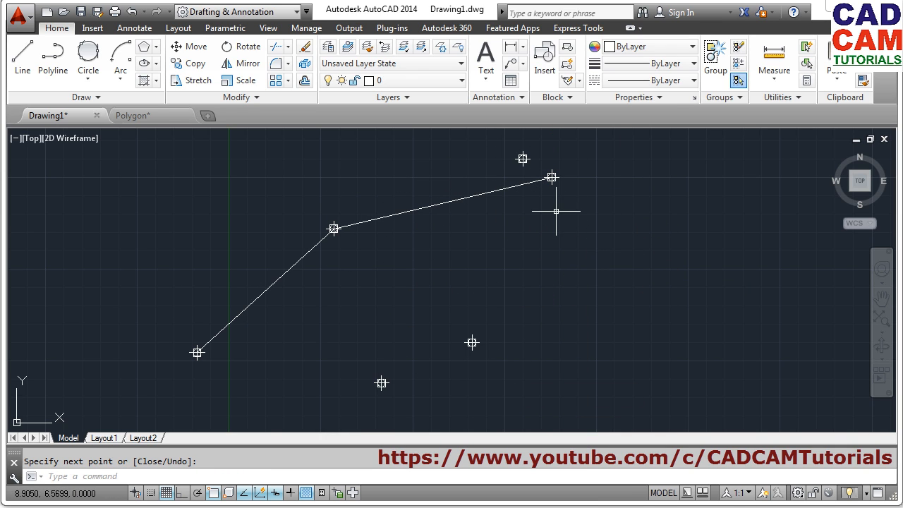
Erase the connecting lines and all the points, including the one outside the first selection.
text(e)
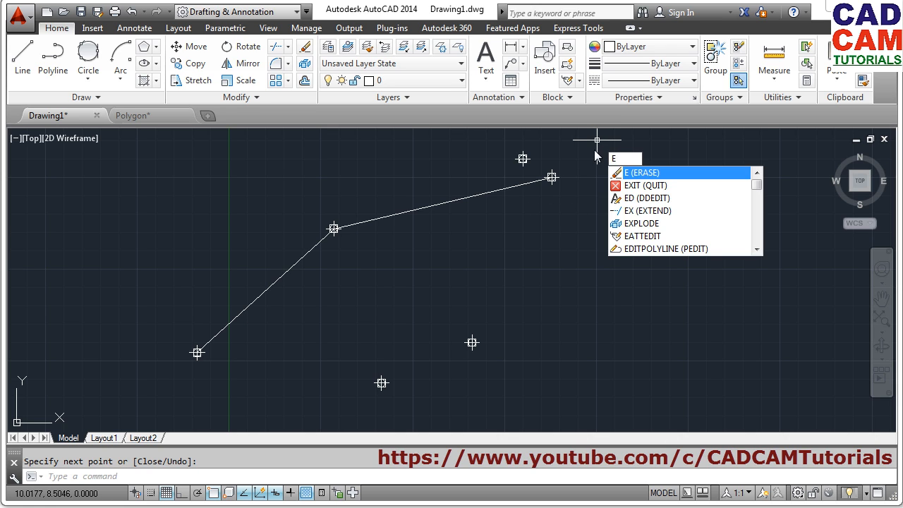
key(Return)
click(590, 142)
click(185, 415)
key(Return)
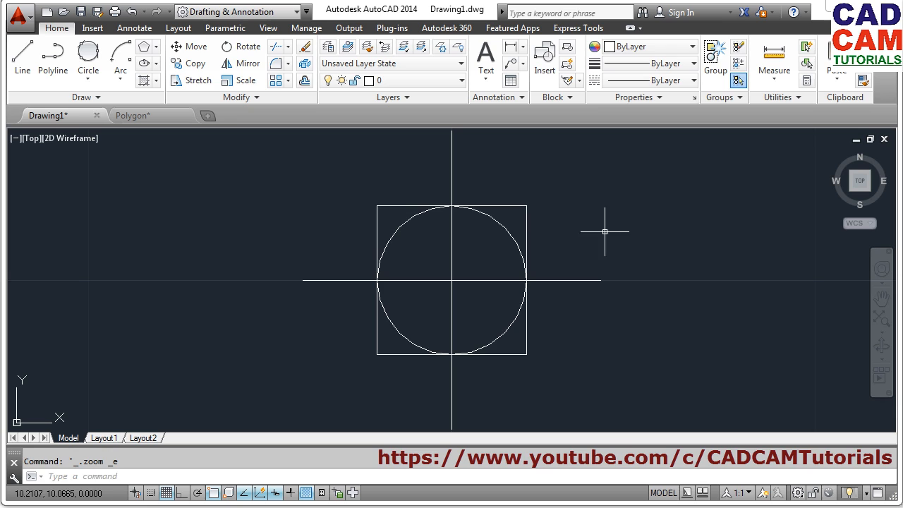
click(605, 232)
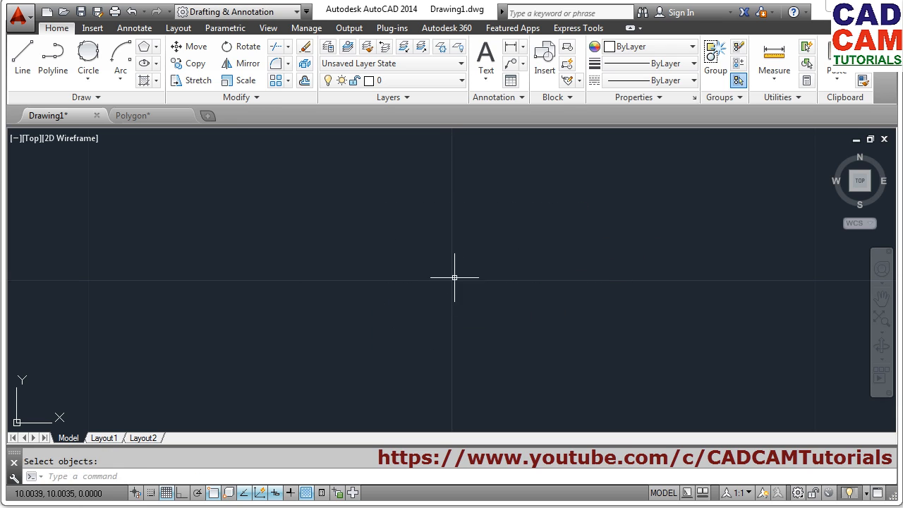
middle_click(455, 277)
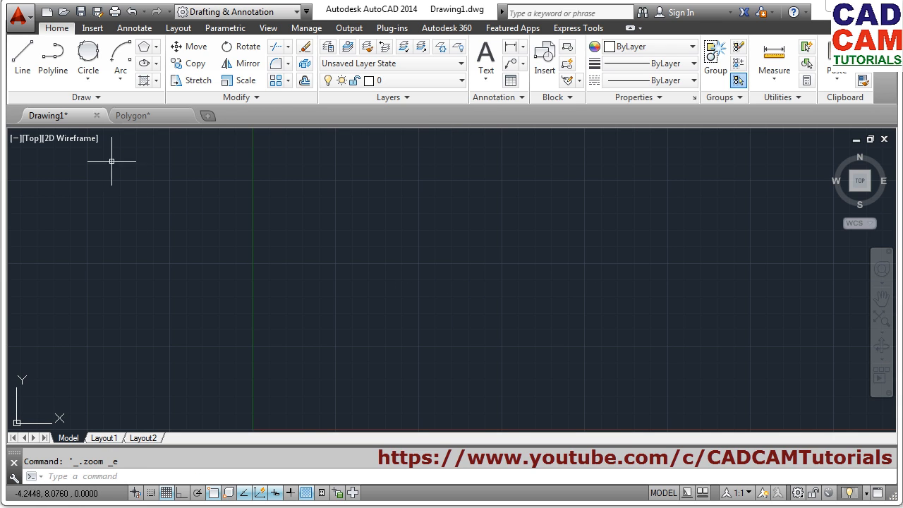
Draw a single diagonal line rising from the lower left to the upper right of the drawing.
click(96, 98)
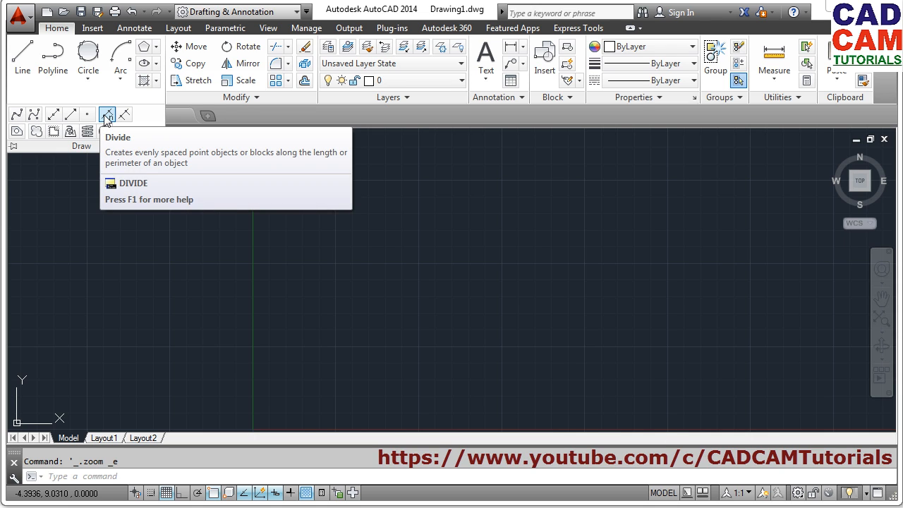
click(24, 69)
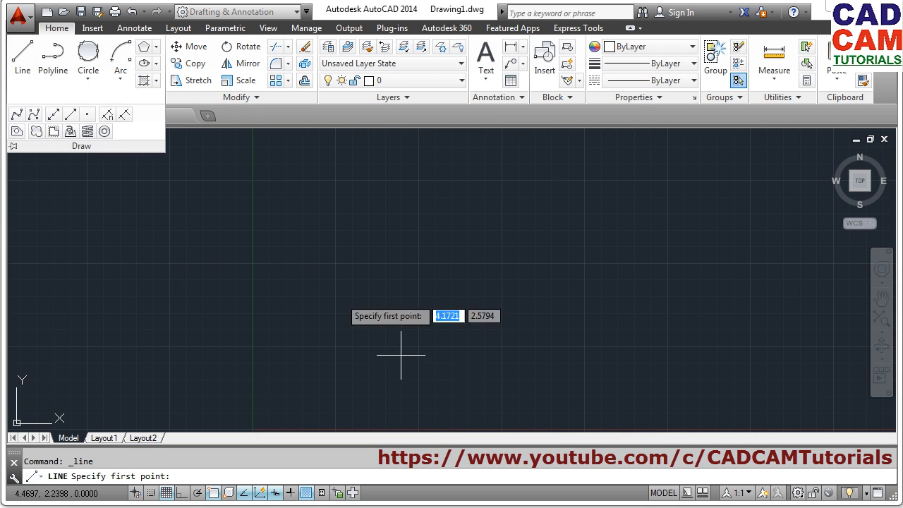
click(263, 385)
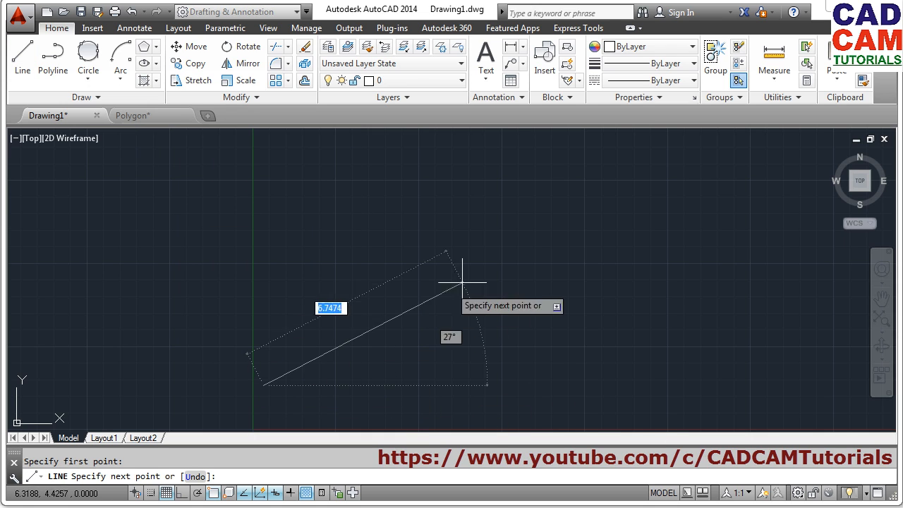
click(588, 175)
key(Return)
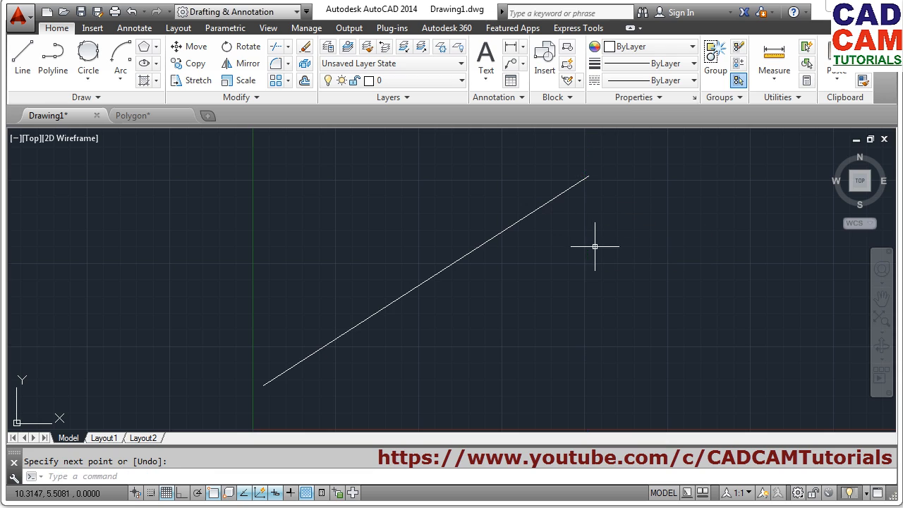
Divide the diagonal line into 5 equal segments with point markers, and clear the check selection of the line.
click(99, 98)
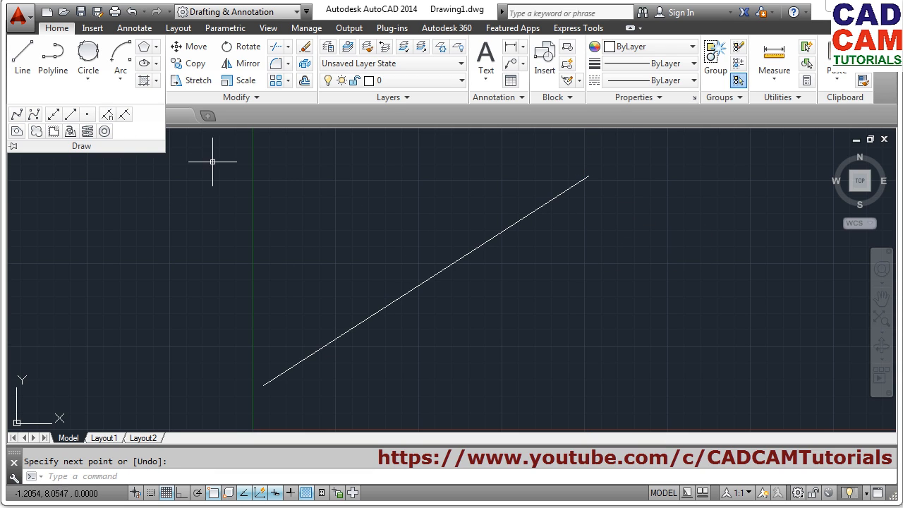
click(107, 115)
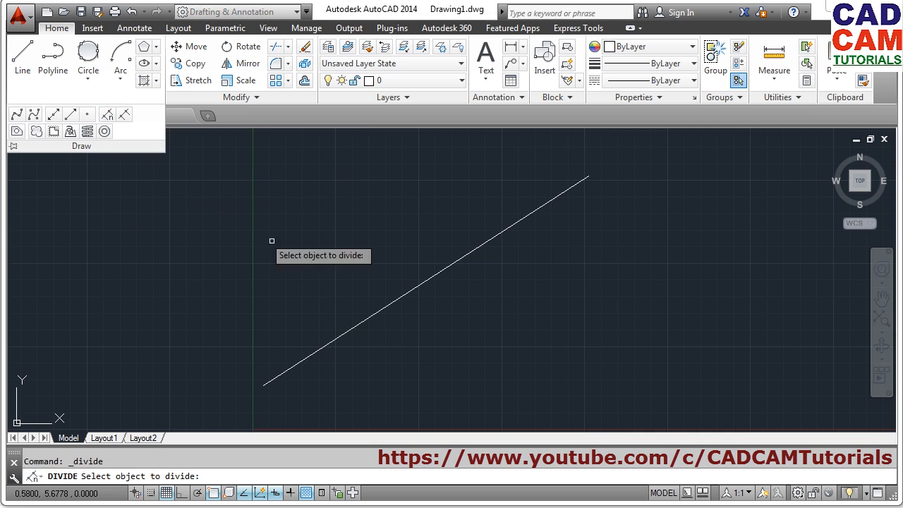
click(356, 326)
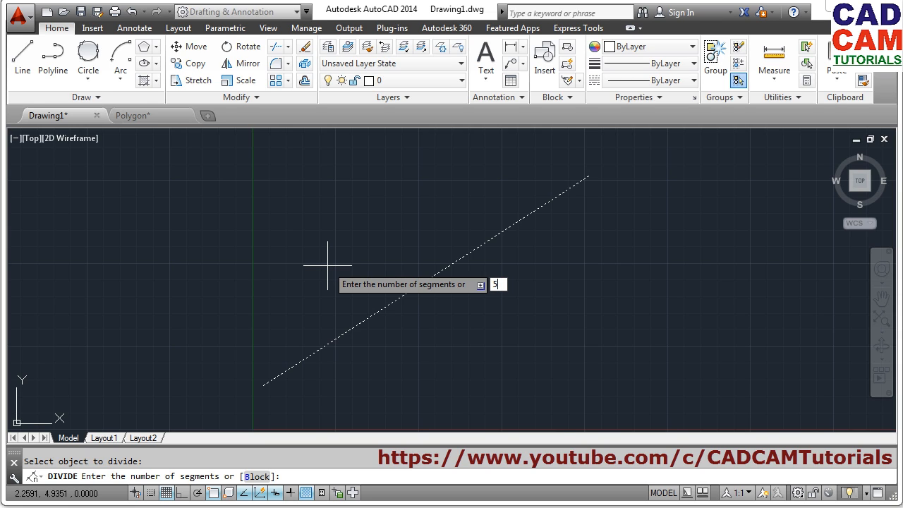
key(Return)
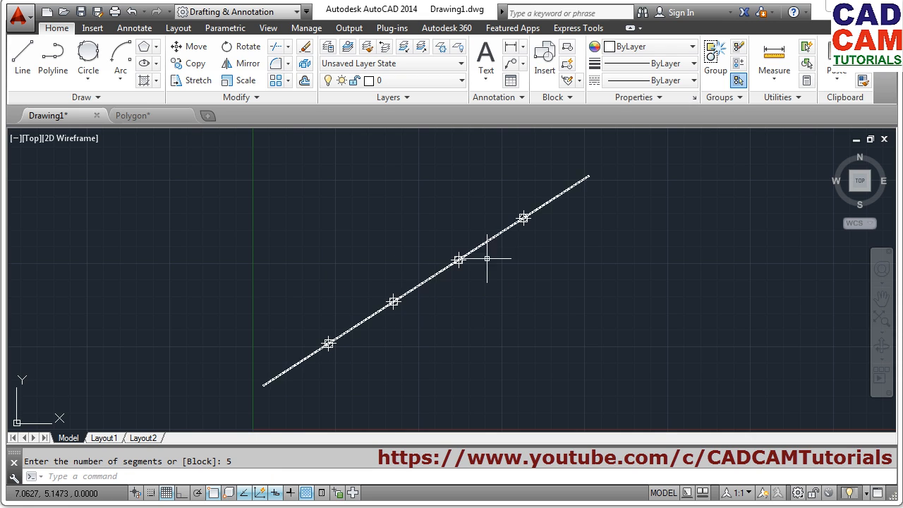
click(423, 282)
key(Escape)
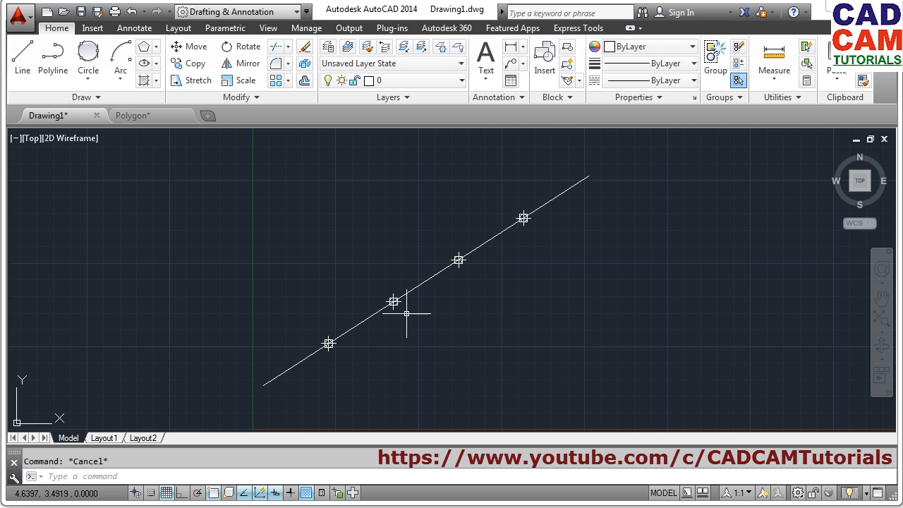
Set the point style to the plain single dot.
click(799, 96)
click(787, 132)
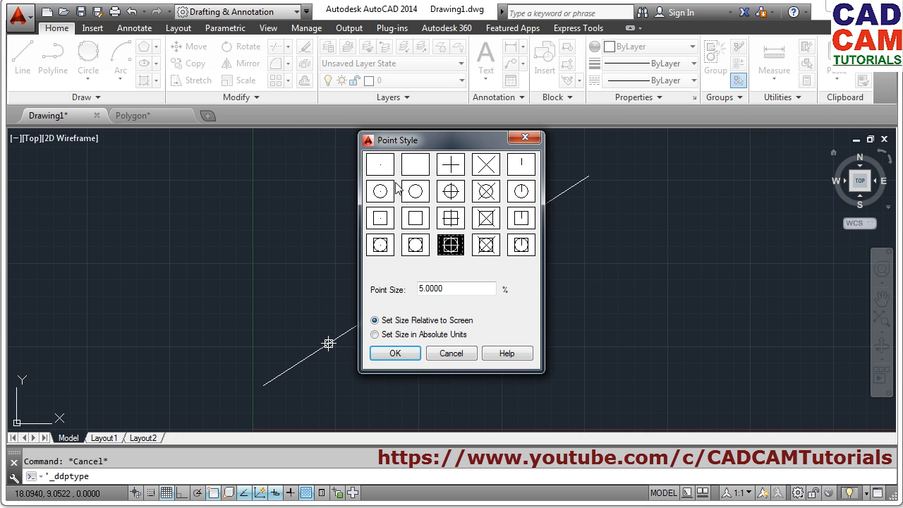
click(381, 166)
click(396, 354)
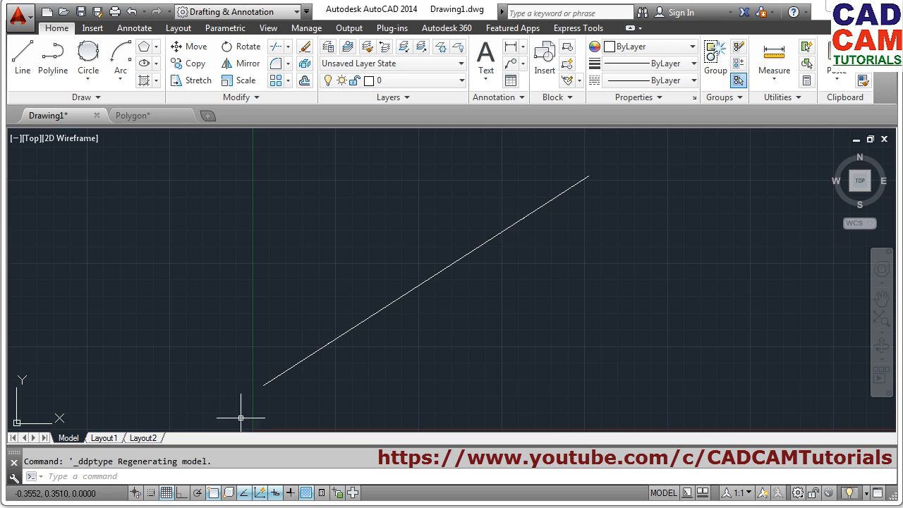
Set the point style back to the symbol combining a crosshair, circle and square.
click(781, 97)
click(788, 131)
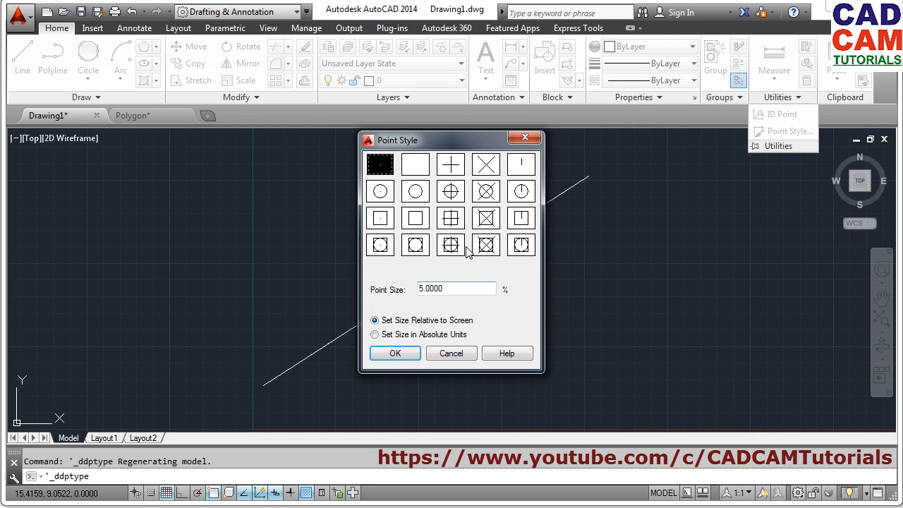
click(452, 247)
click(392, 353)
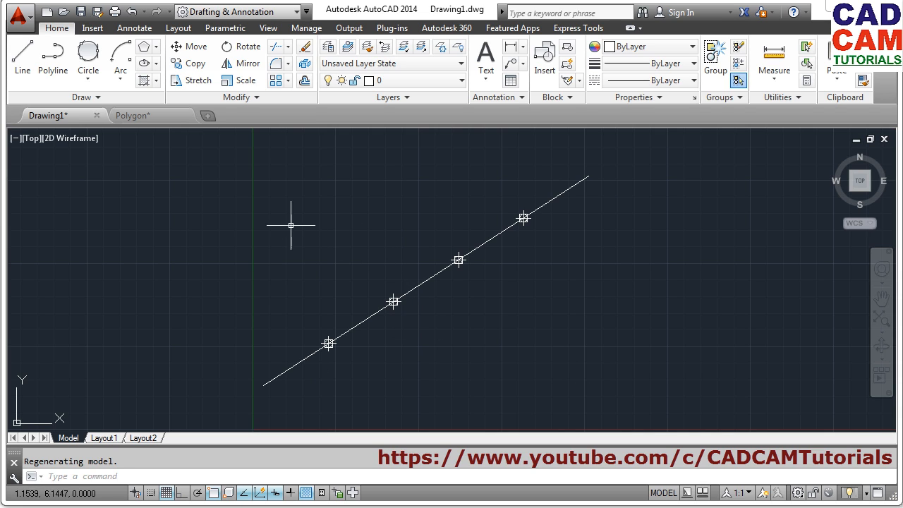
Erase the division points along the diagonal line with a window selection that does not fully enclose the line.
text(e)
key(Return)
click(267, 147)
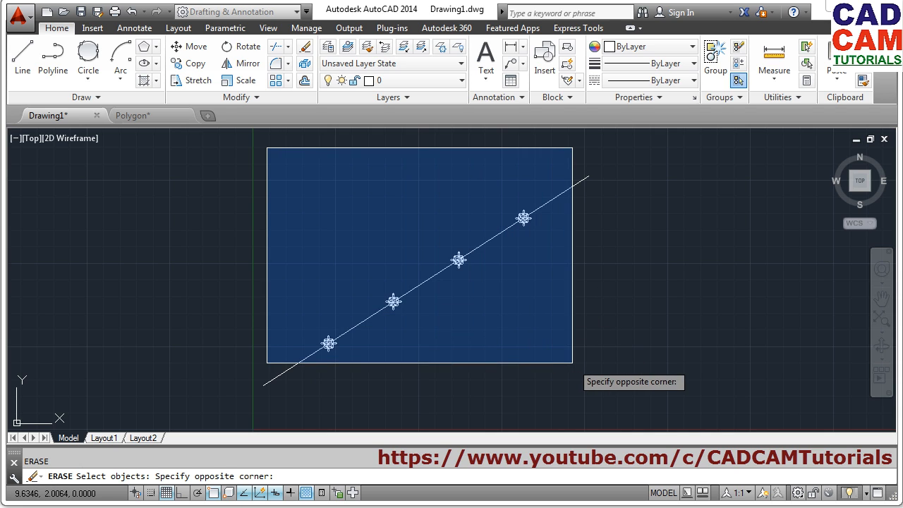
click(572, 362)
key(Return)
Place points at measured intervals of 3 units along the diagonal line with the Measure point command.
click(99, 97)
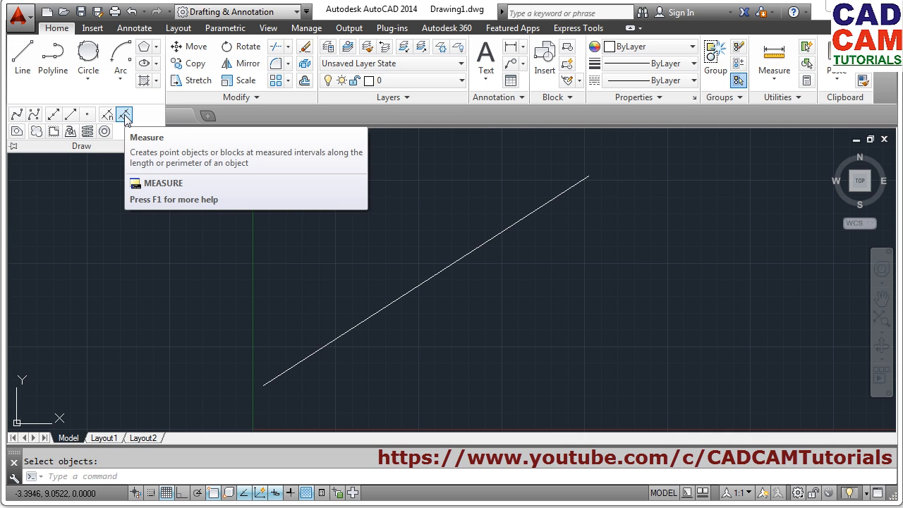
click(125, 116)
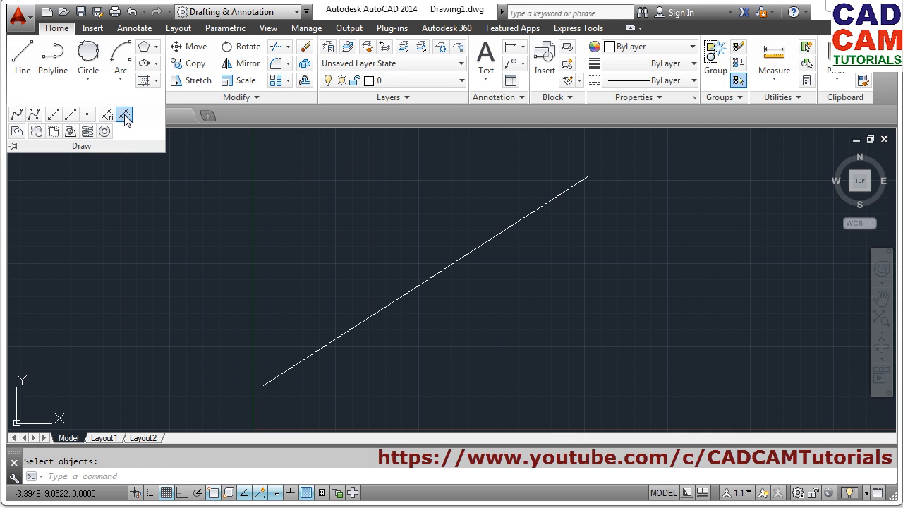
click(353, 327)
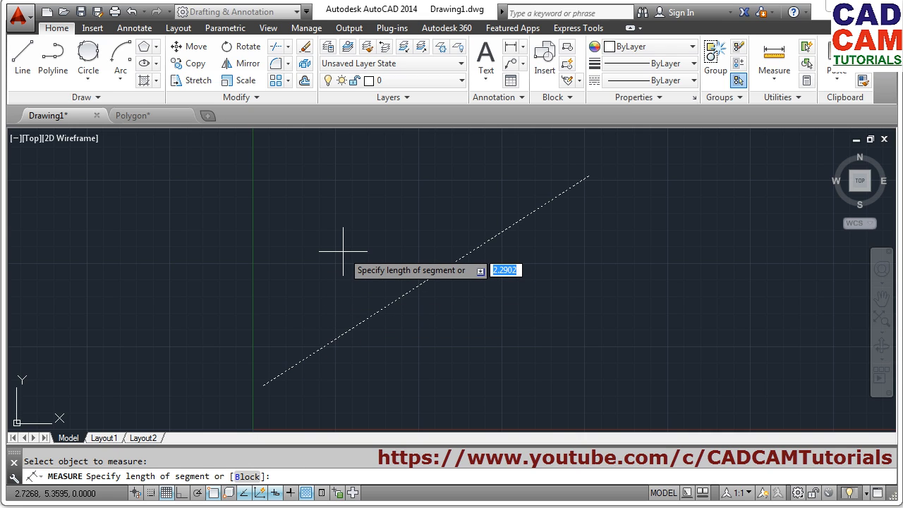
key(Return)
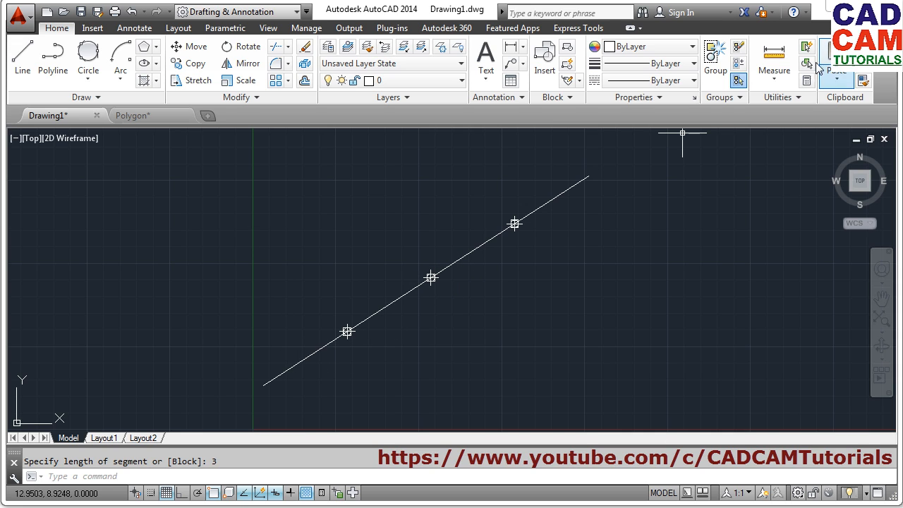
Measure the distance from the diagonal line's lower endpoint to the first point, using a Node snap.
click(774, 56)
shift+right_click(280, 238)
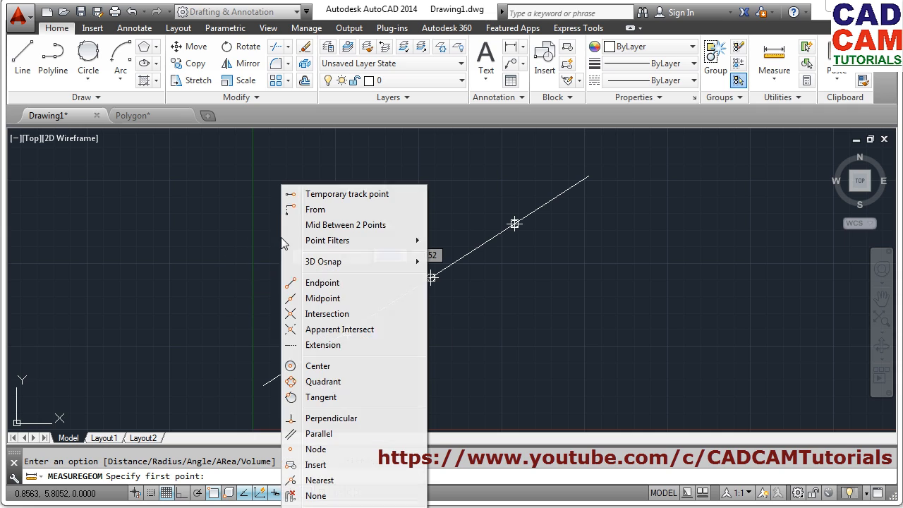
click(228, 256)
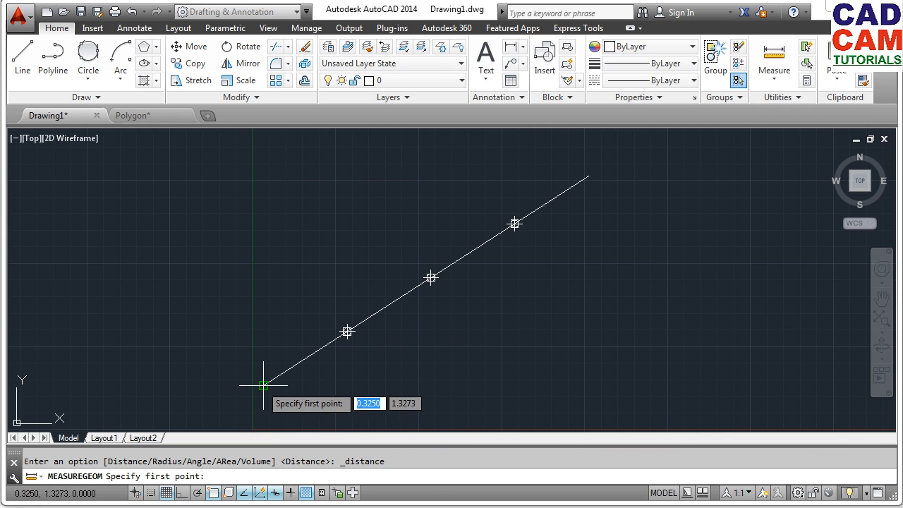
click(258, 382)
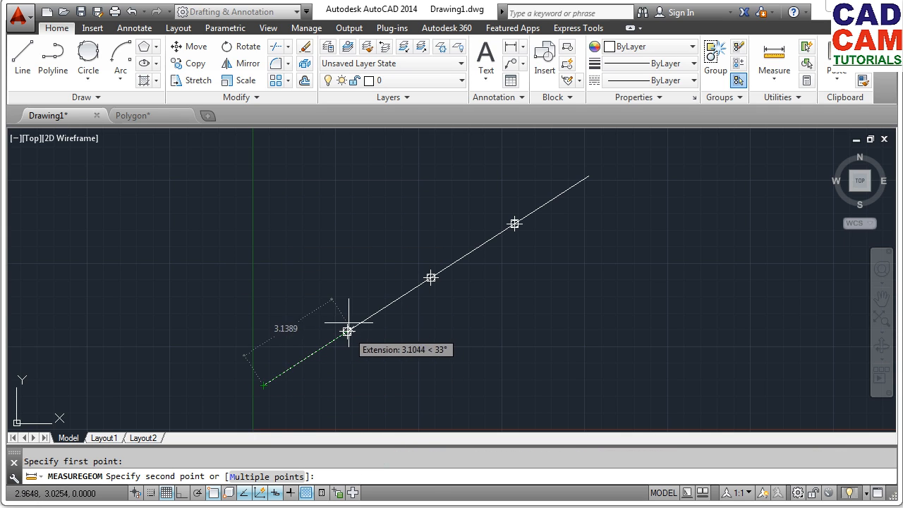
shift+right_click(364, 154)
click(398, 420)
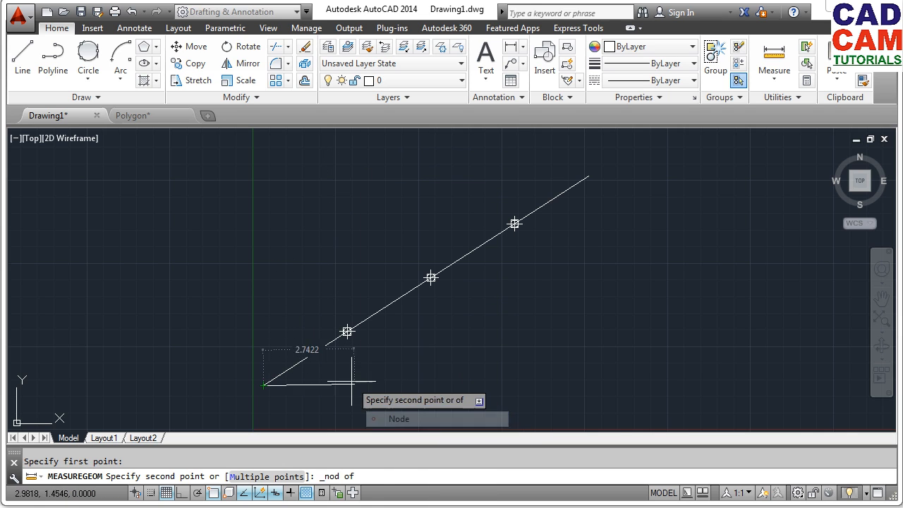
click(347, 331)
click(385, 451)
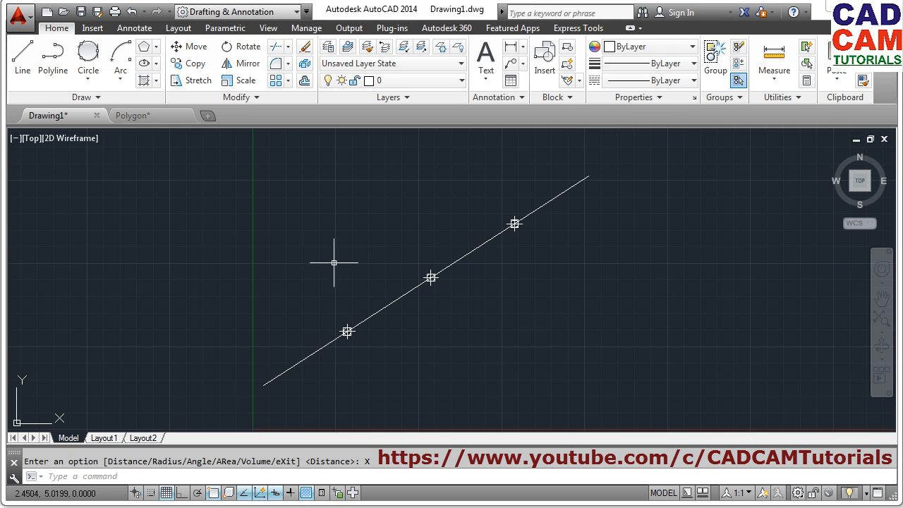
Enable the running Node object snap and draw a stepped line of horizontal and vertical segments through the three points, from lowest to highest.
right_click(213, 494)
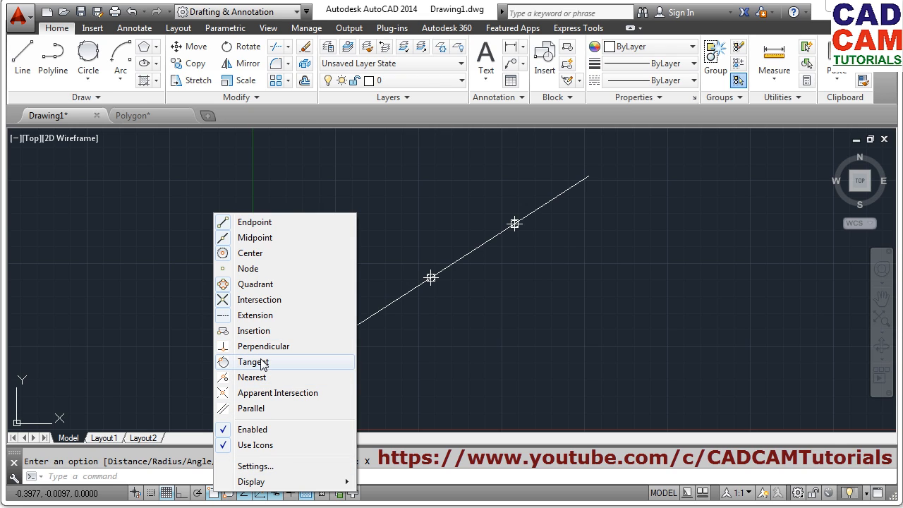
click(255, 271)
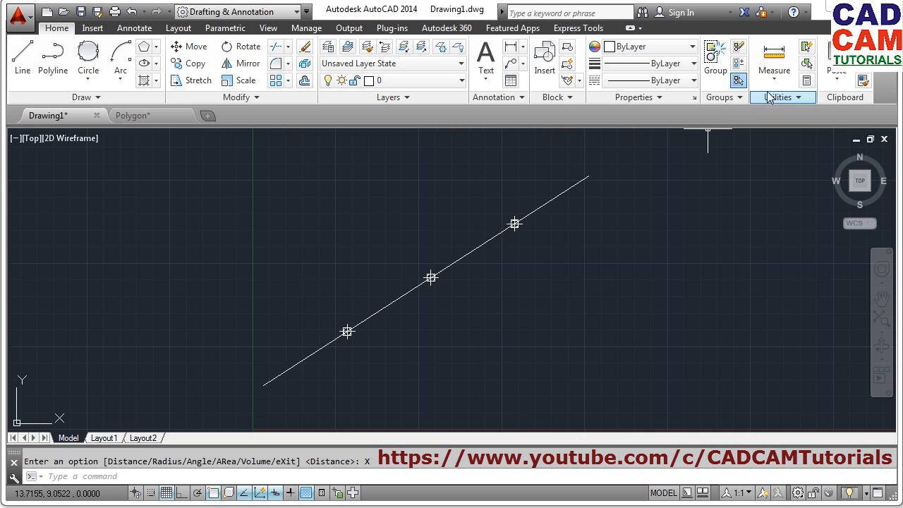
click(23, 60)
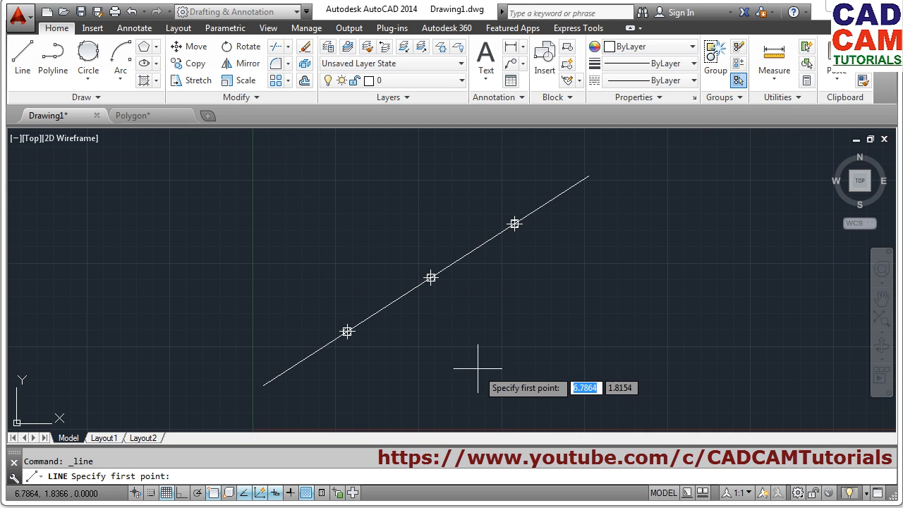
click(347, 331)
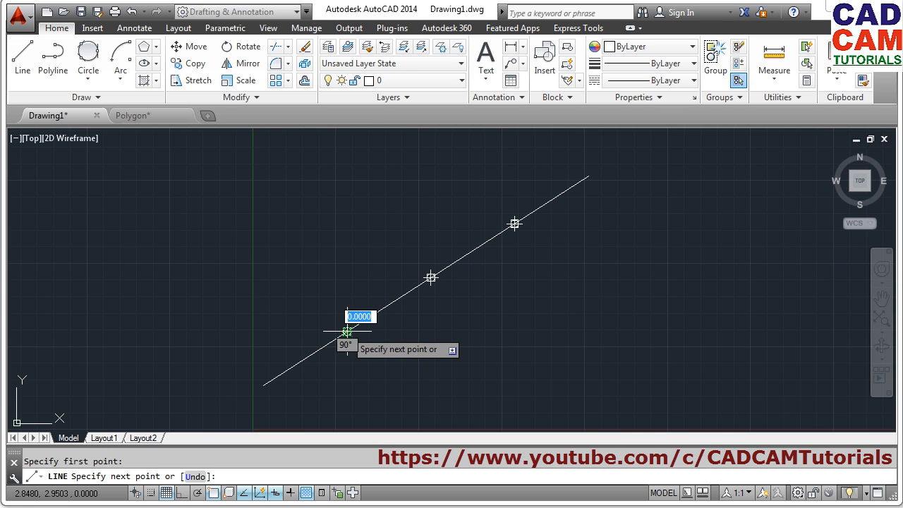
click(431, 277)
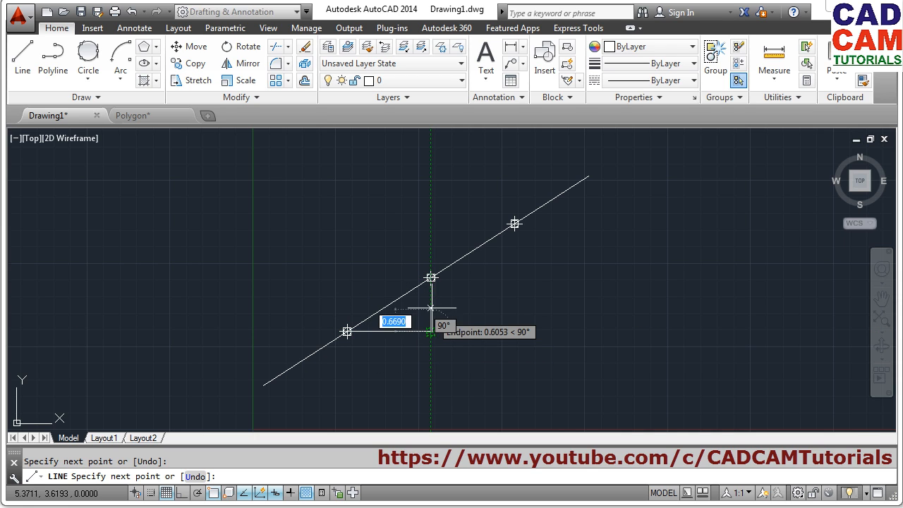
click(431, 277)
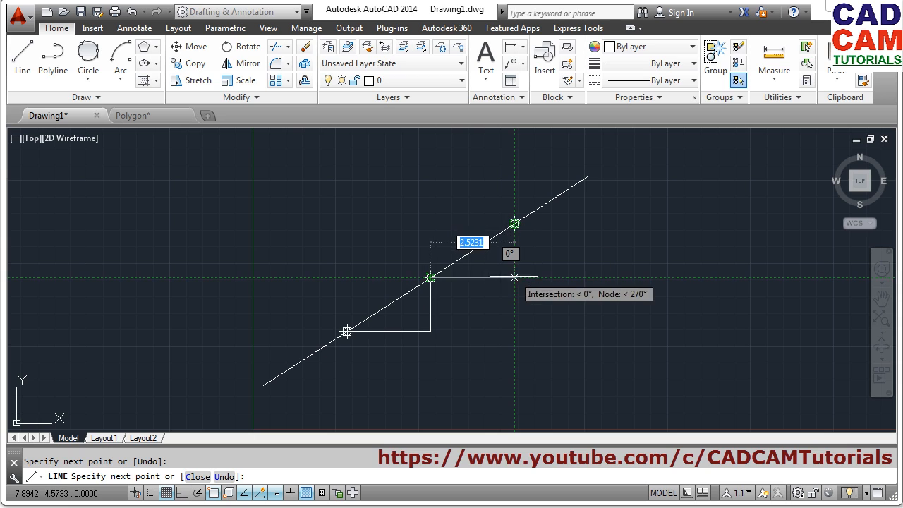
click(514, 278)
click(514, 223)
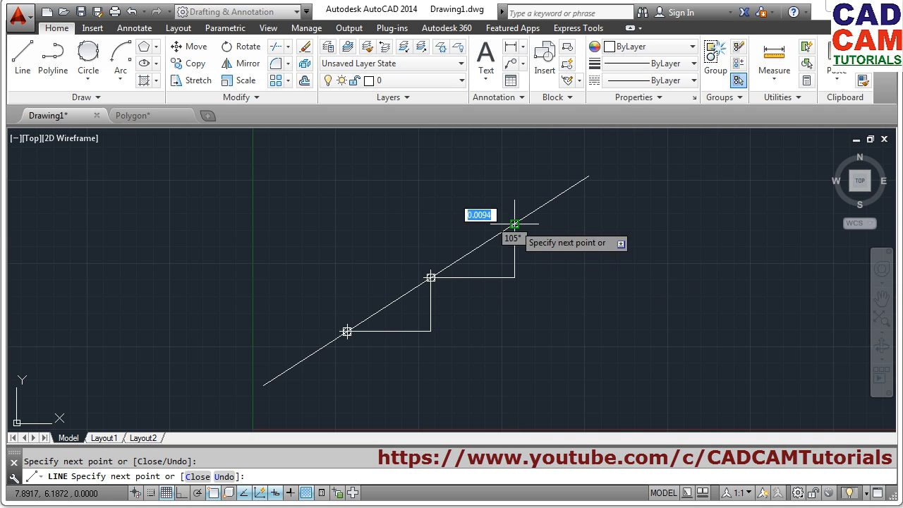
key(Return)
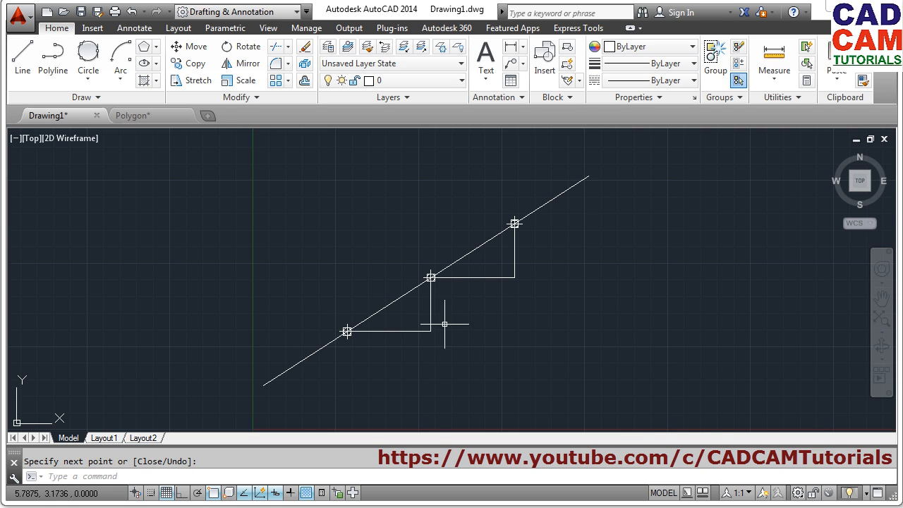
Erase the diagonal line, its points and the stepped line with one crossing selection.
text(e)
key(Return)
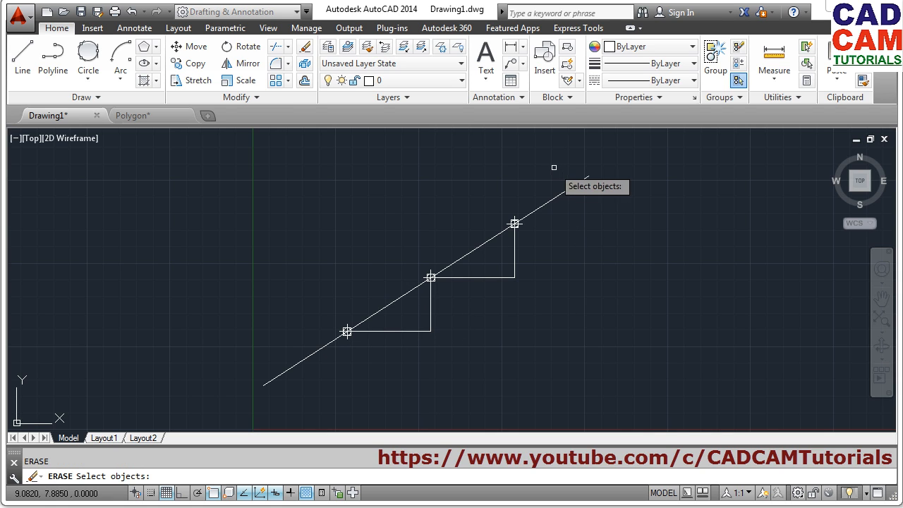
click(554, 167)
click(323, 387)
key(Return)
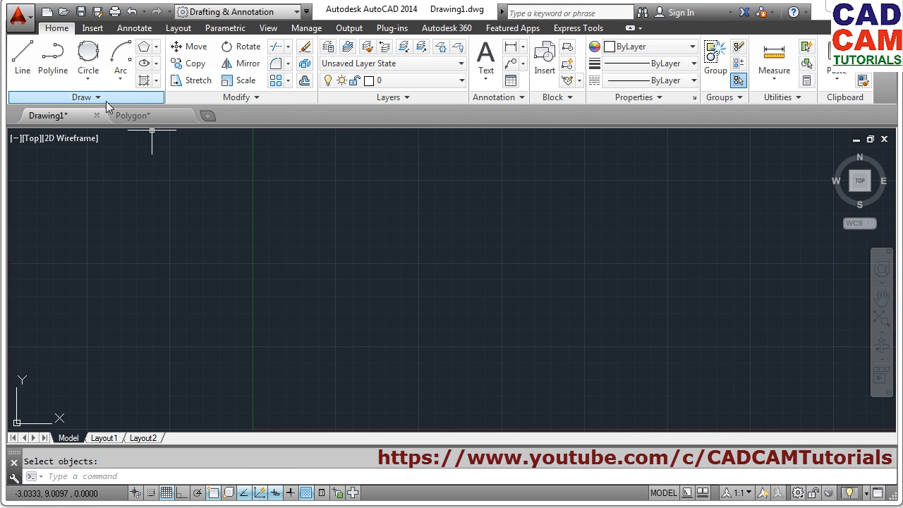
Draw a large freehand closed revision cloud with two lobes across the middle of the drawing.
click(106, 102)
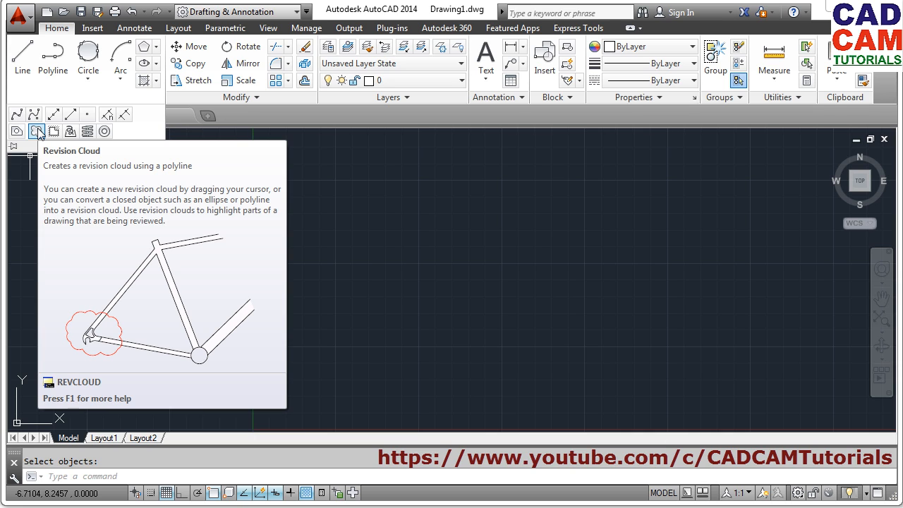
click(38, 132)
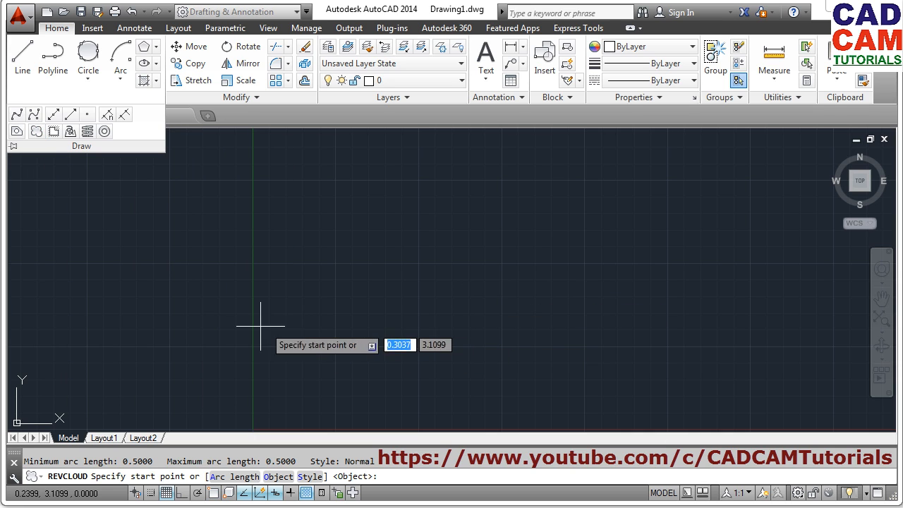
click(205, 306)
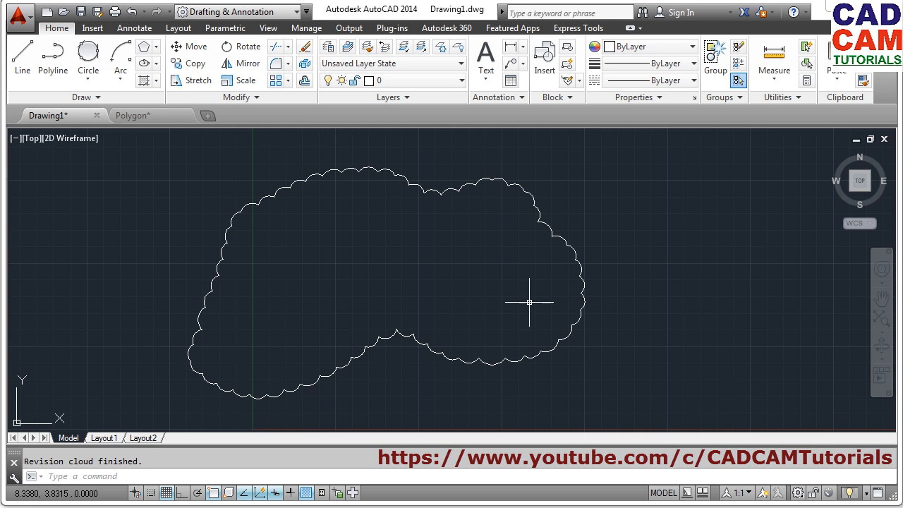
Draw a closed freehand revision cloud over the existing one, with minimum arc length 1 and maximum arc length 2.
click(98, 97)
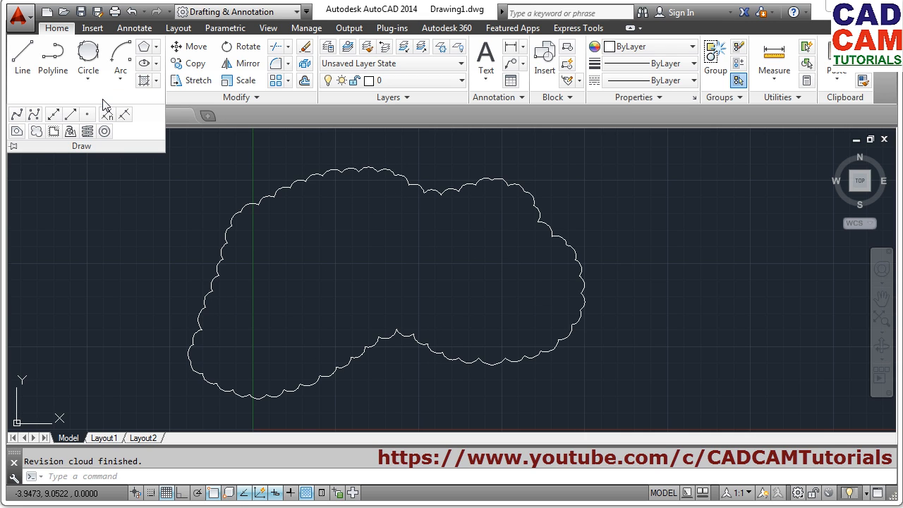
click(36, 132)
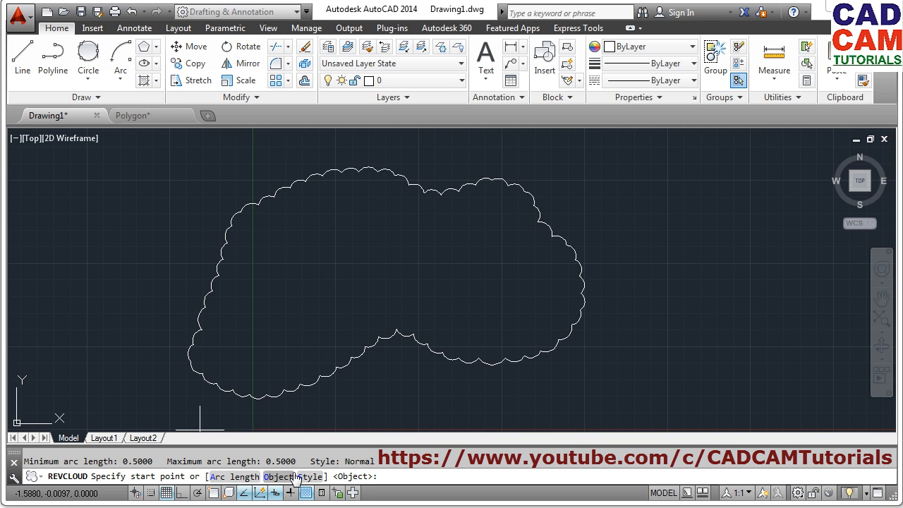
click(233, 478)
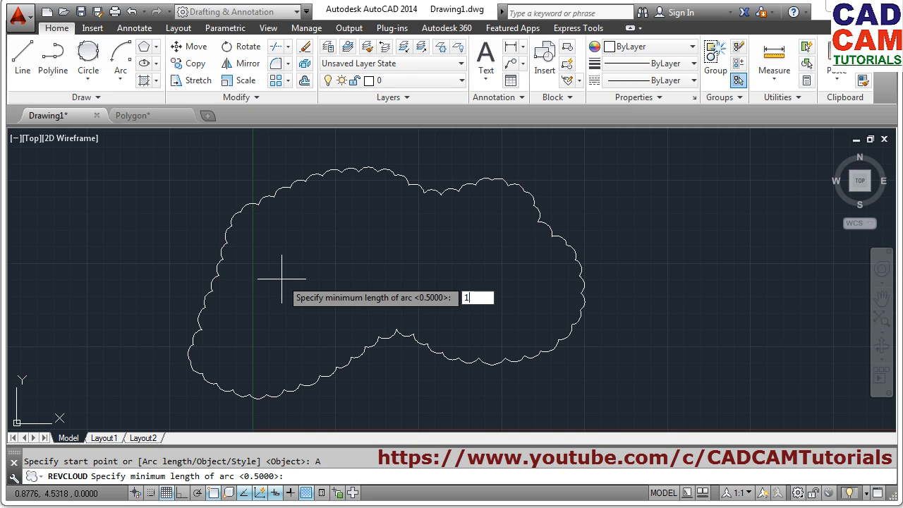
text(1)
key(Return)
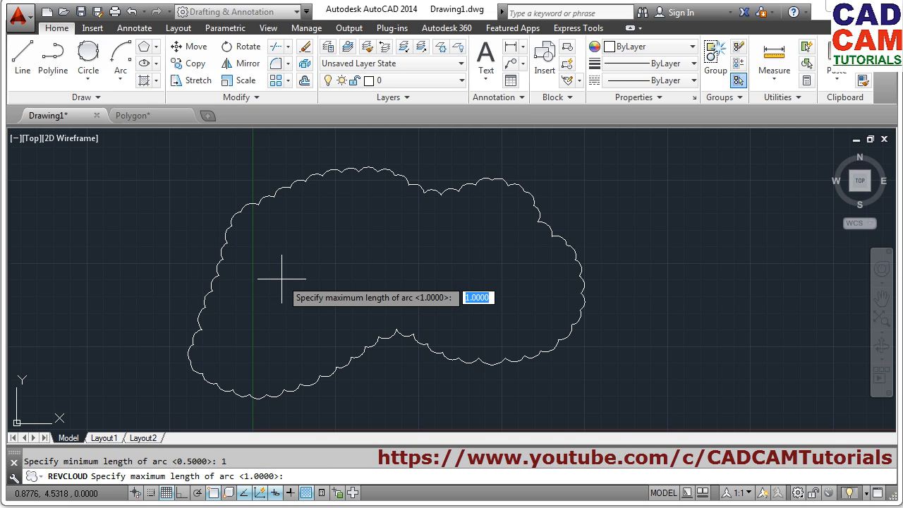
key(Return)
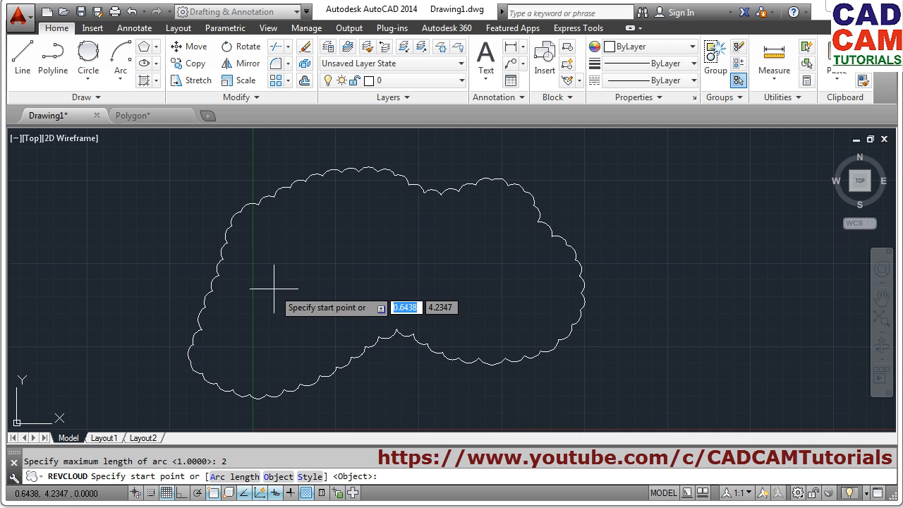
click(271, 283)
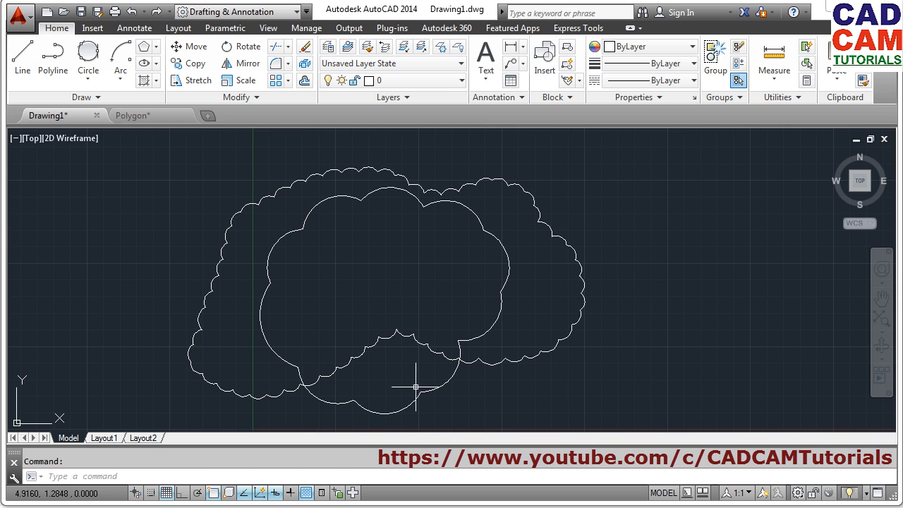
Erase both overlapping revision clouds with one crossing selection.
text(e)
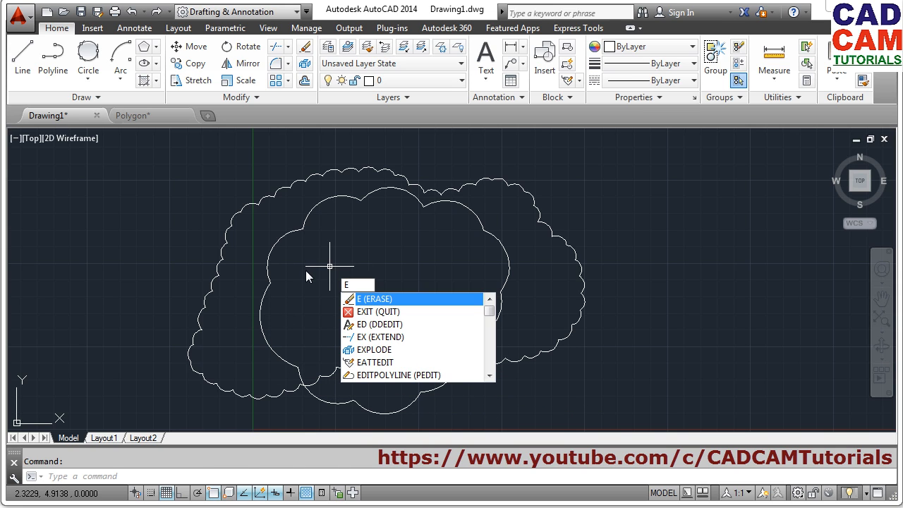
key(Return)
click(300, 272)
click(180, 249)
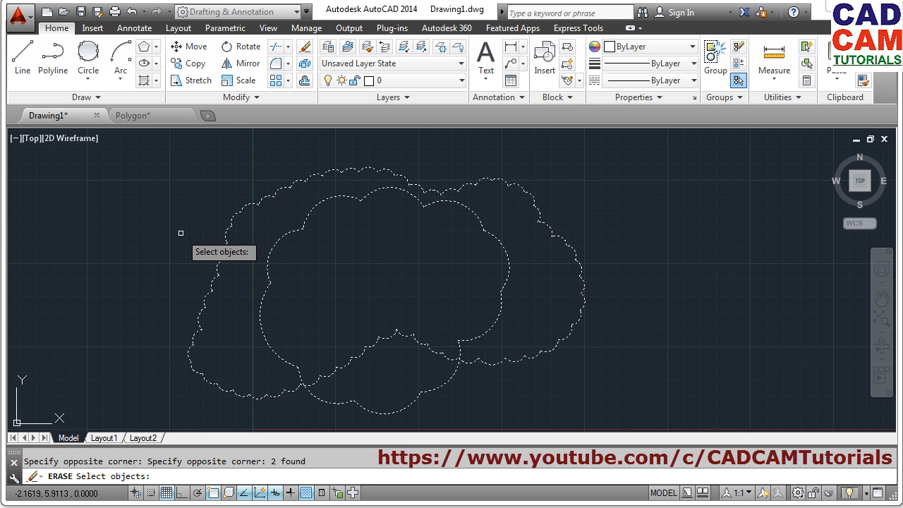
key(Return)
Draw a closed freehand revision cloud in the middle of the drawing using the Calligraphy arc style.
click(83, 96)
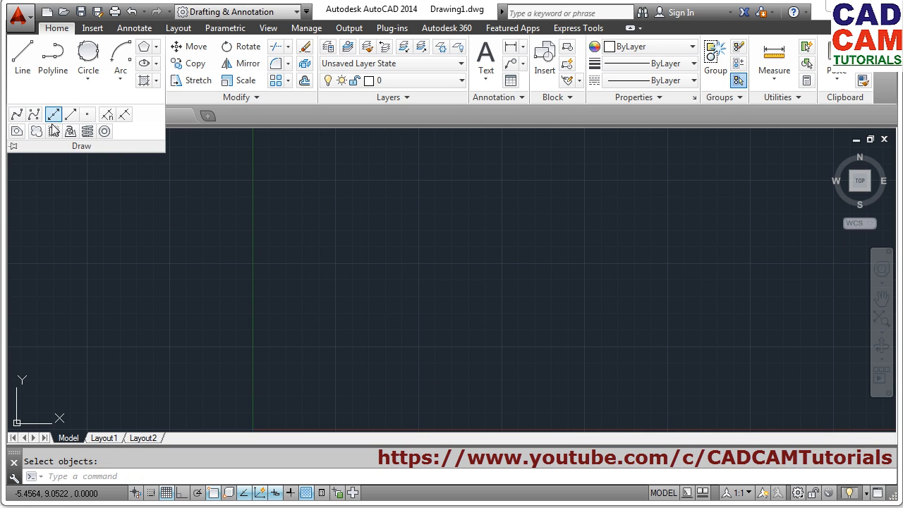
click(36, 132)
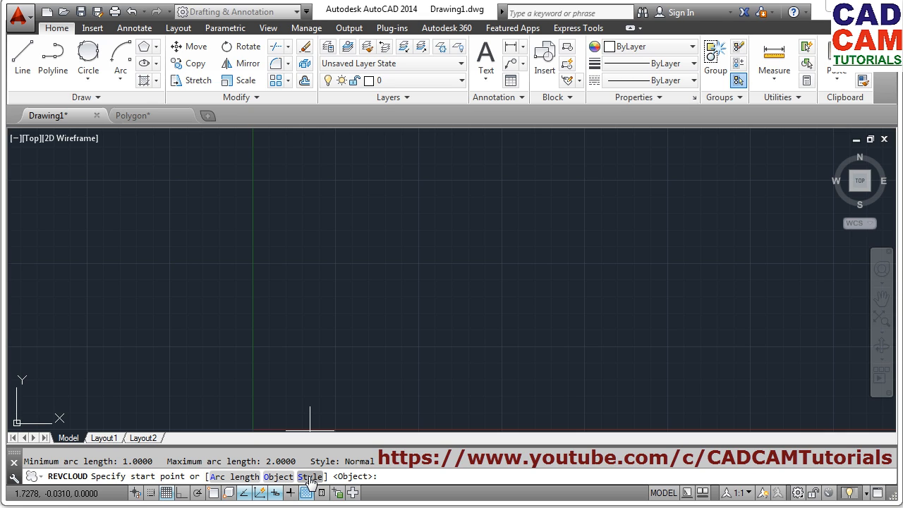
click(309, 477)
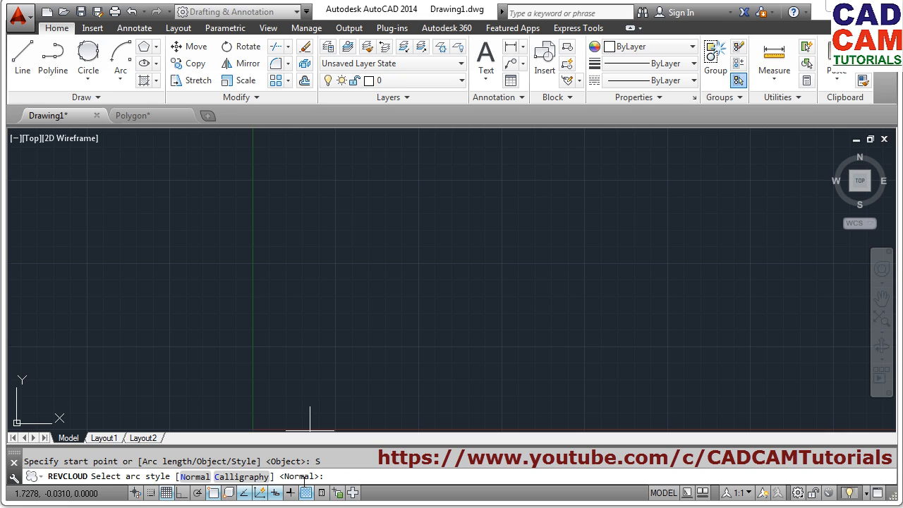
click(242, 477)
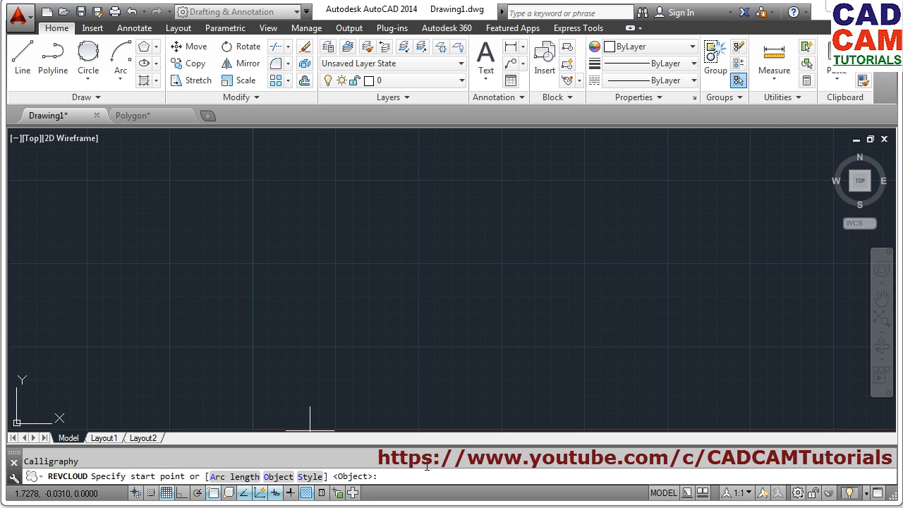
click(304, 324)
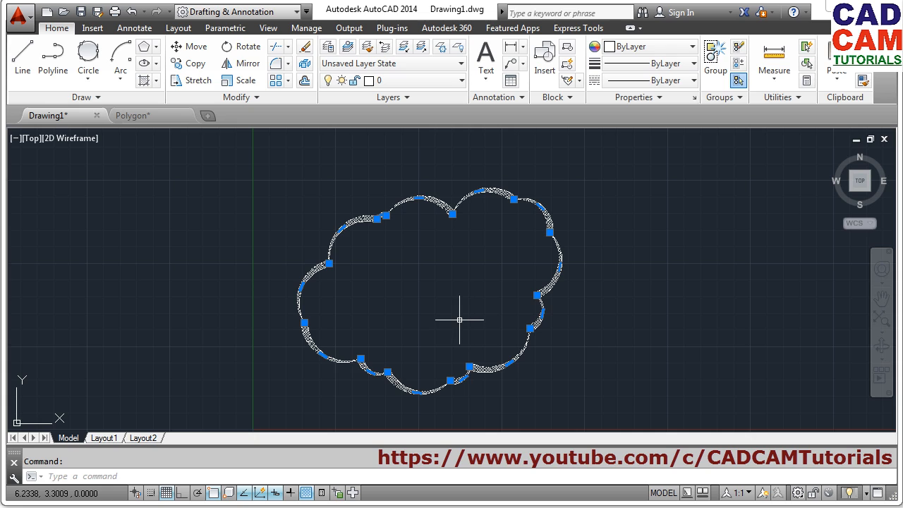
Erase the calligraphy cloud and set the revision cloud arc style back to Normal without drawing a new cloud.
text(e)
key(Return)
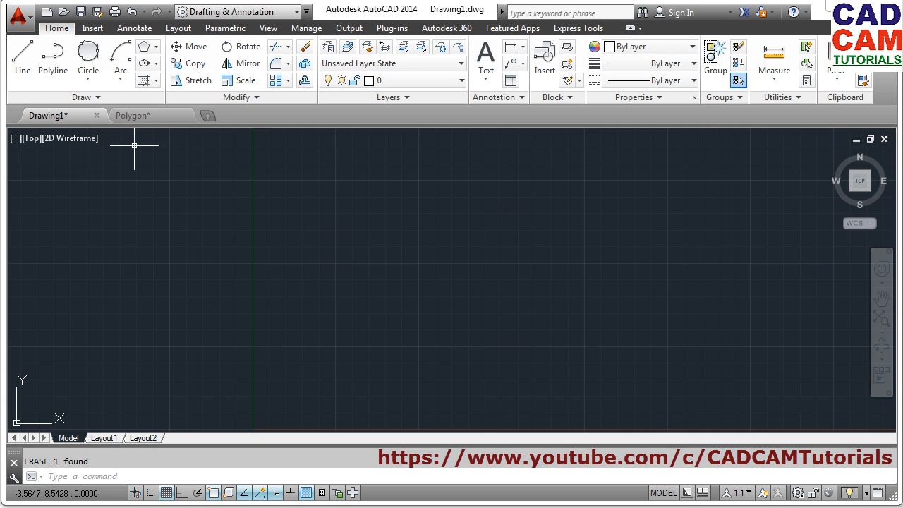
click(96, 102)
click(36, 132)
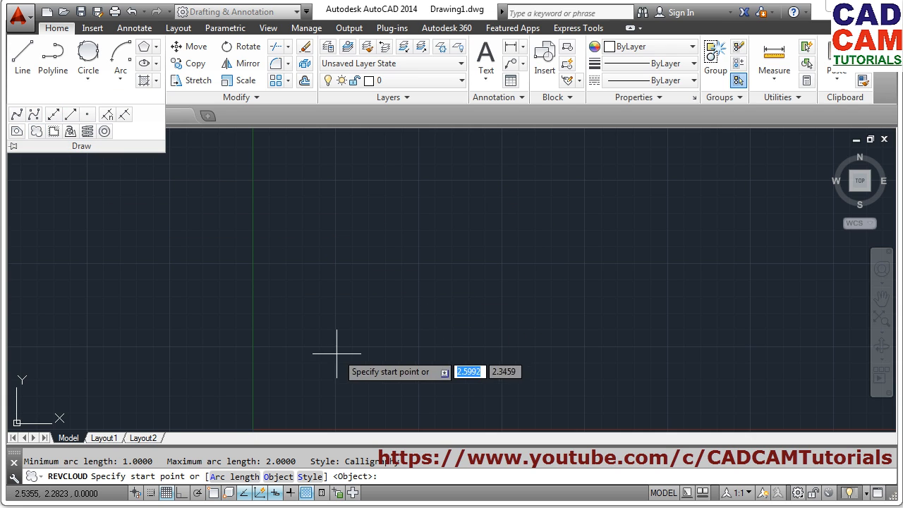
click(320, 477)
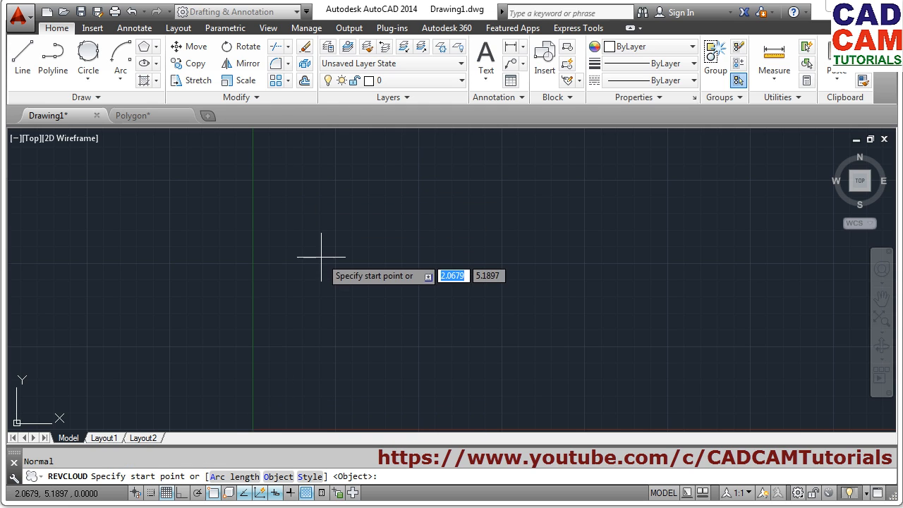
key(Escape)
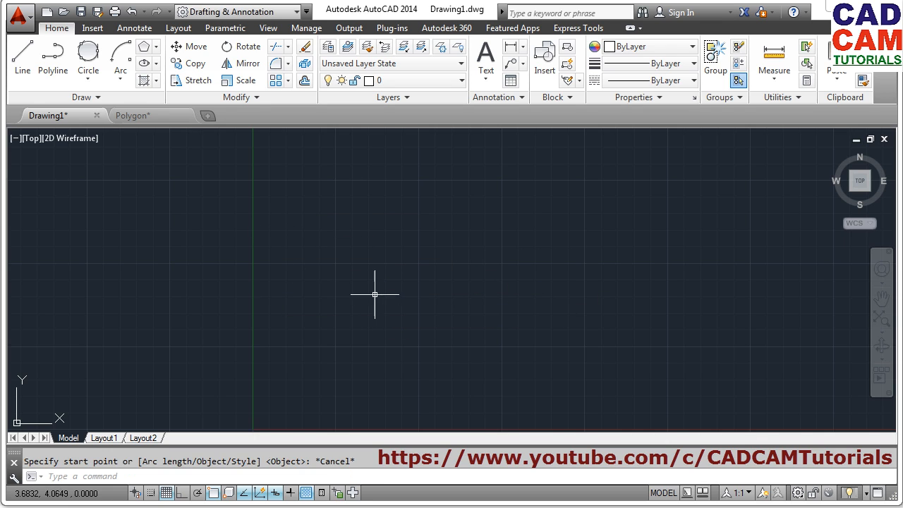
Draw a closed, irregular six-sided polyline on the left half of the drawing, ending at its start point.
click(53, 57)
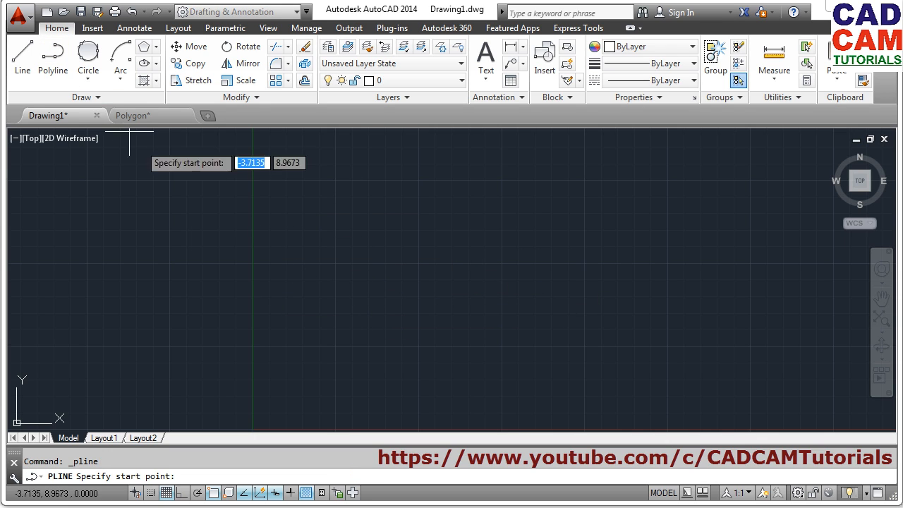
click(188, 321)
click(249, 191)
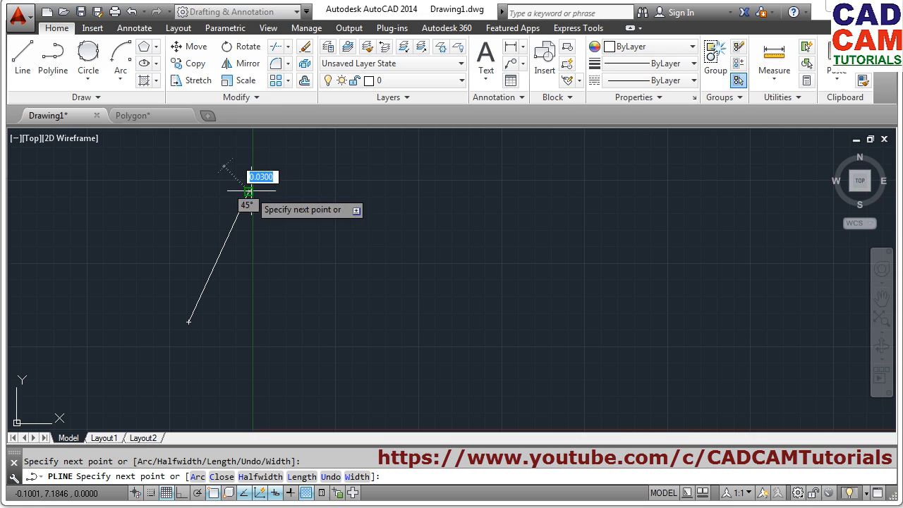
click(391, 158)
click(496, 254)
click(329, 363)
click(322, 377)
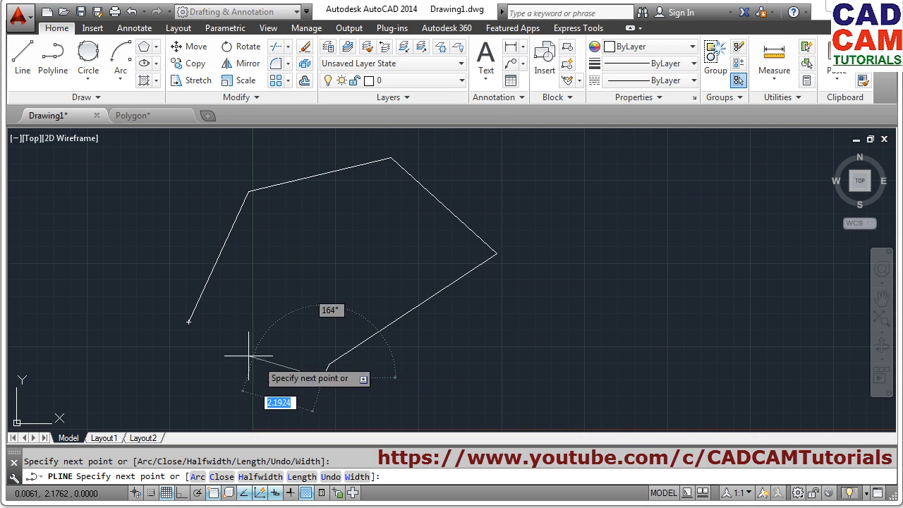
click(188, 321)
key(Return)
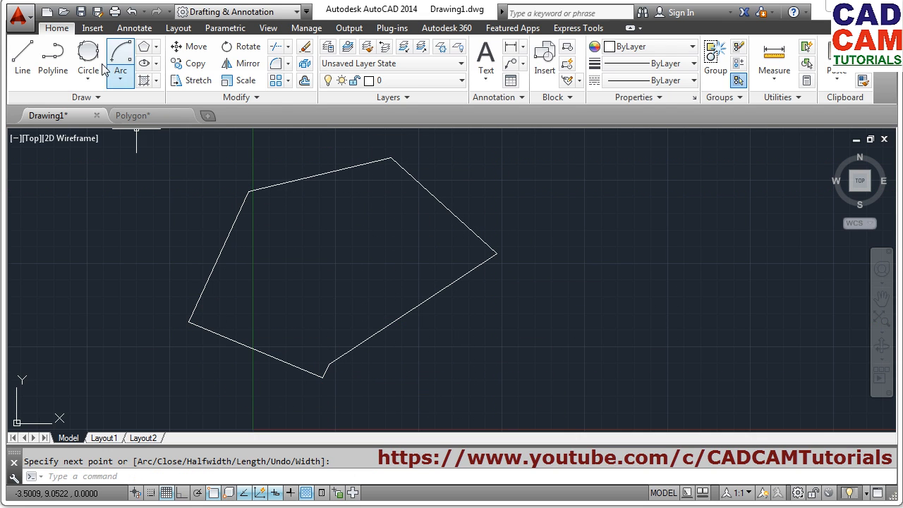
Draw a large center-radius circle to the right of the closed polyline.
click(92, 85)
click(105, 103)
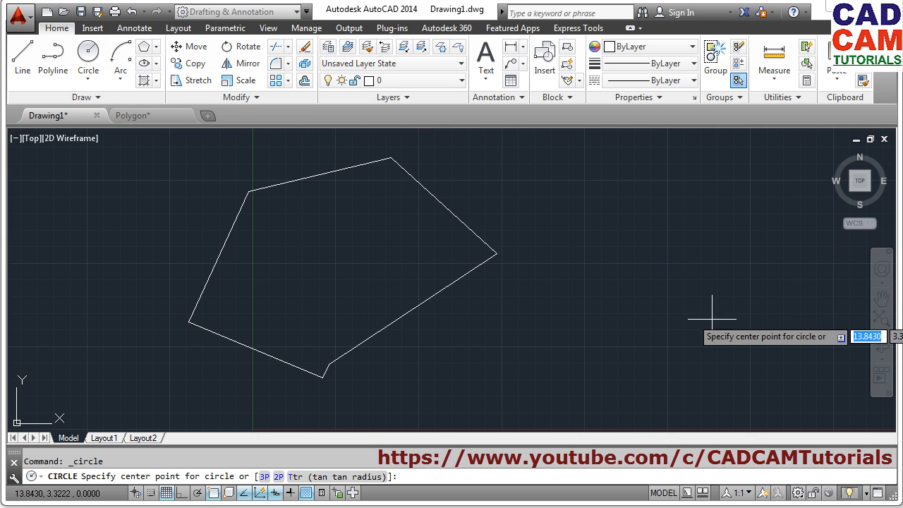
click(678, 295)
click(715, 188)
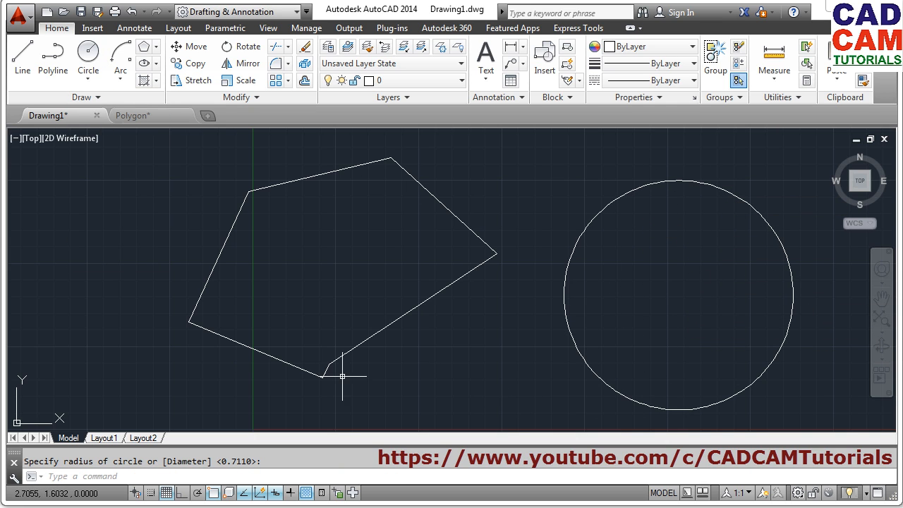
Convert the closed polyline into a revision cloud with the arc direction reversed.
click(82, 97)
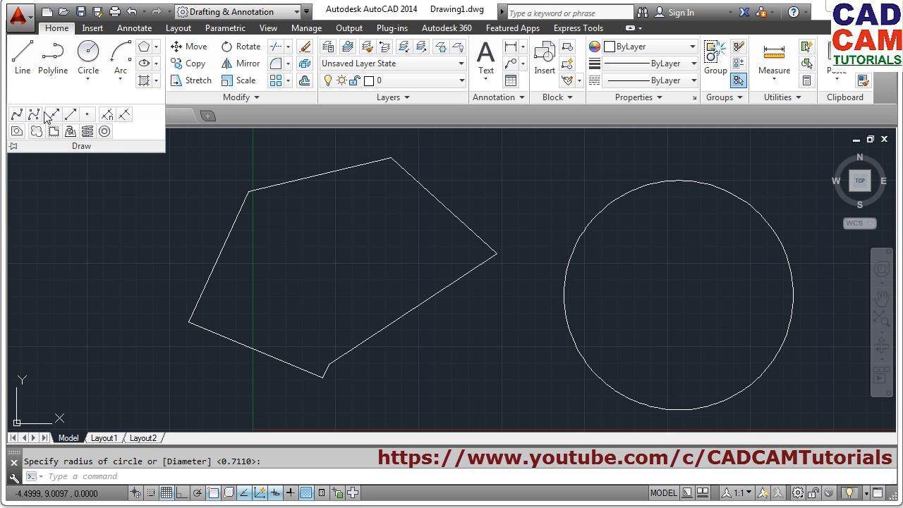
click(35, 134)
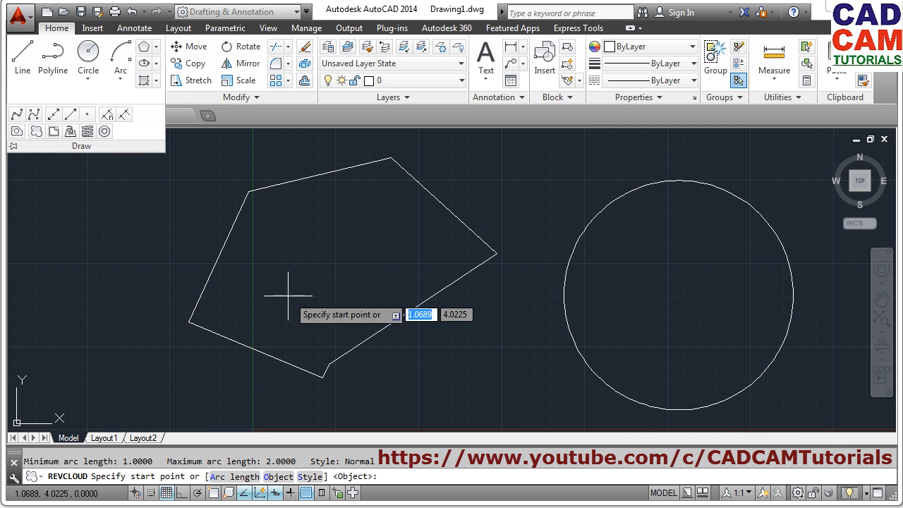
click(279, 478)
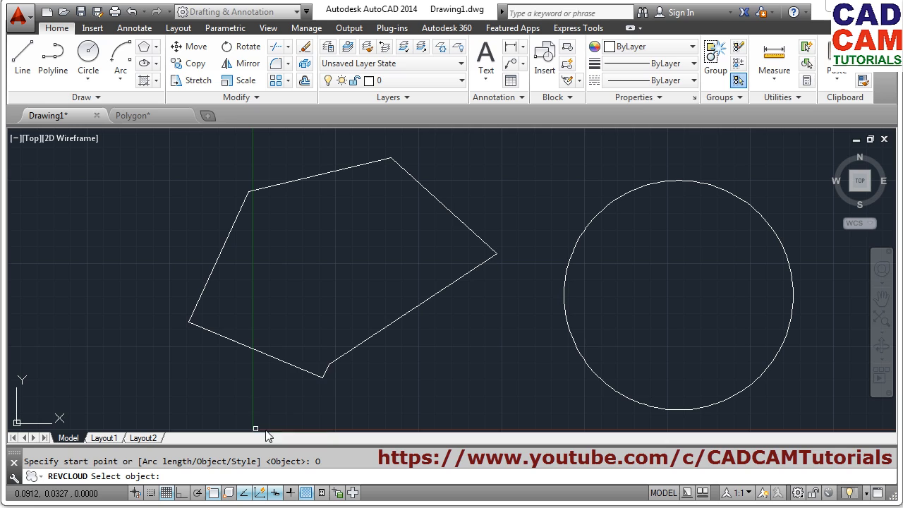
click(265, 359)
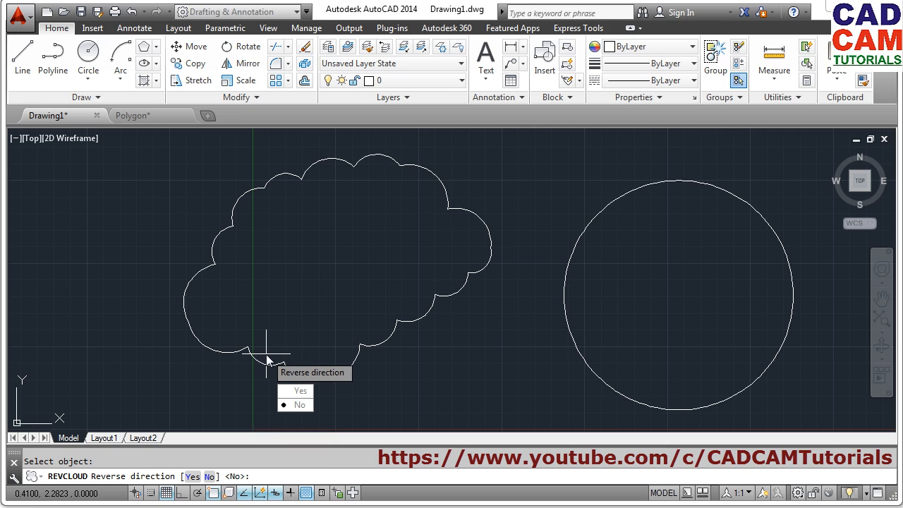
click(299, 392)
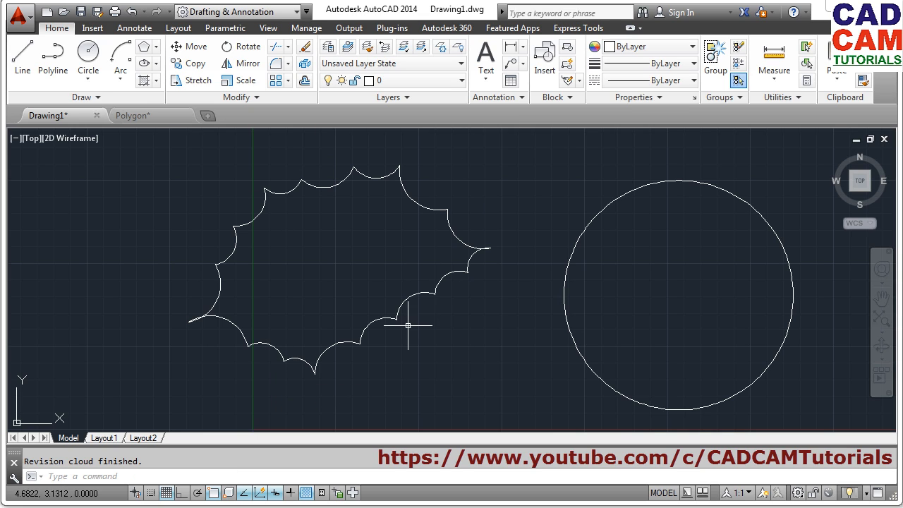
Convert the circle into a revision cloud without reversing the arc direction.
click(97, 97)
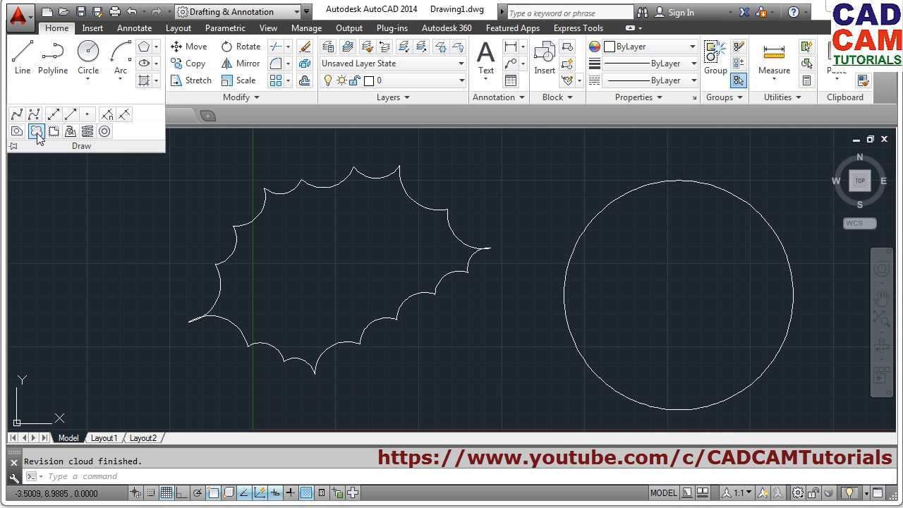
click(36, 134)
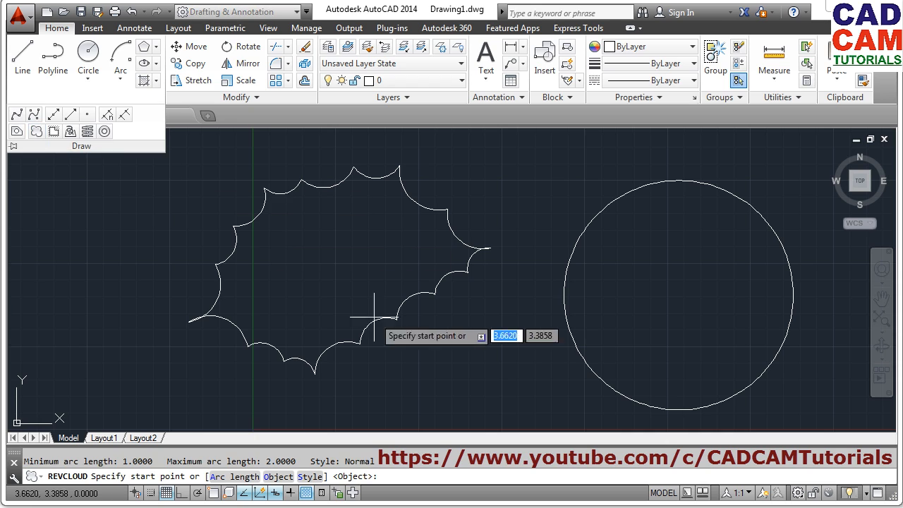
click(279, 477)
click(580, 233)
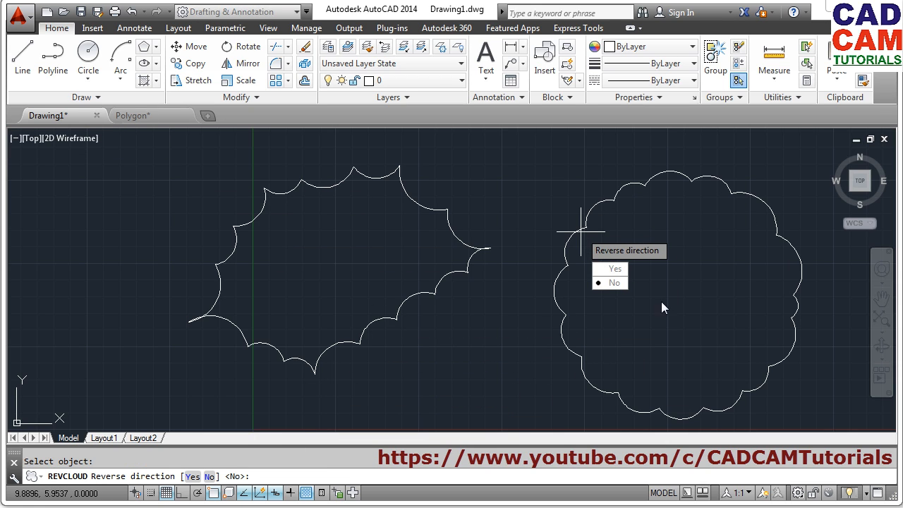
click(614, 283)
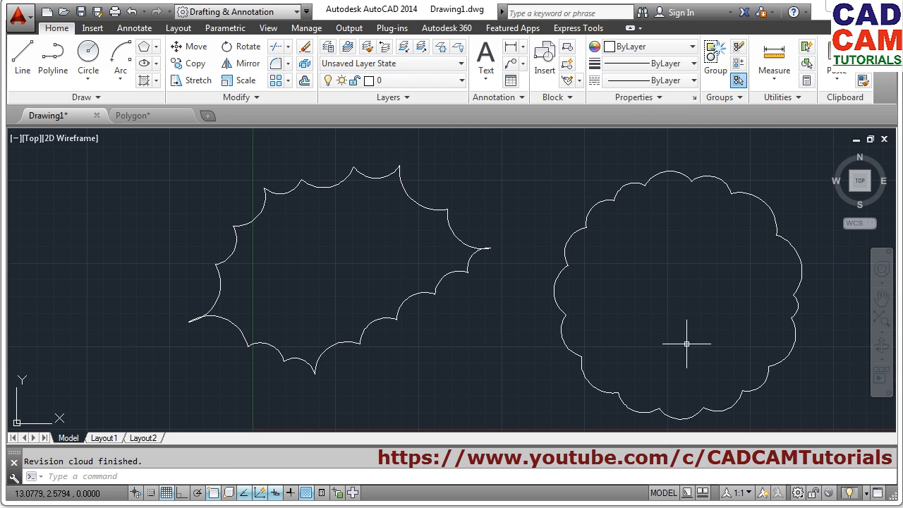
Erase the two converted revision clouds with one crossing selection.
text(e)
key(Return)
click(642, 260)
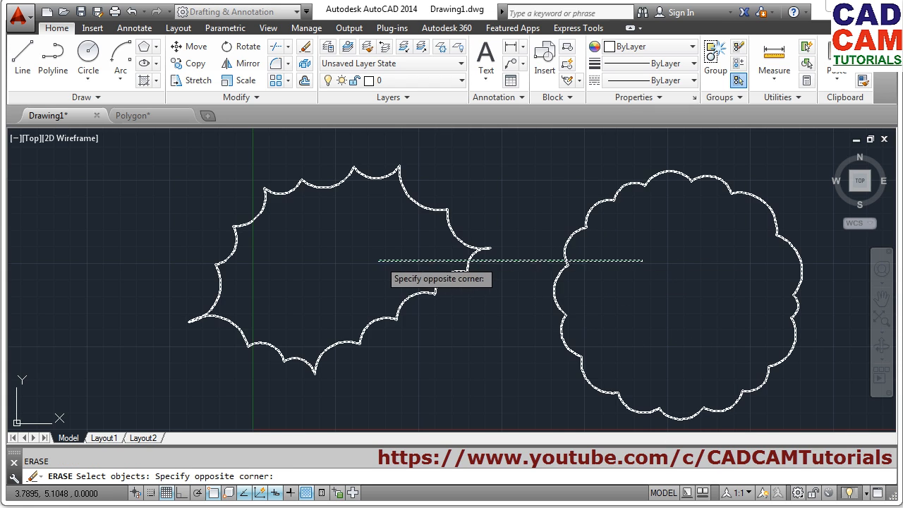
click(379, 260)
key(Return)
click(97, 98)
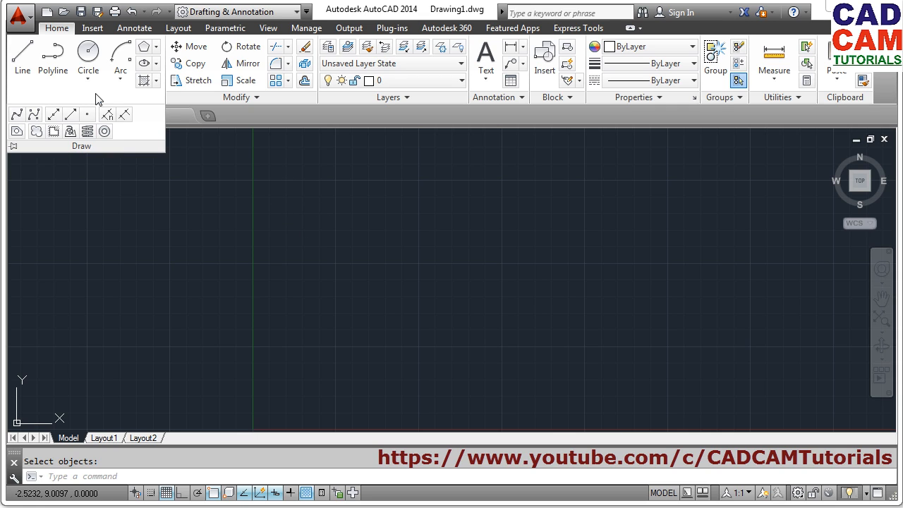
click(494, 224)
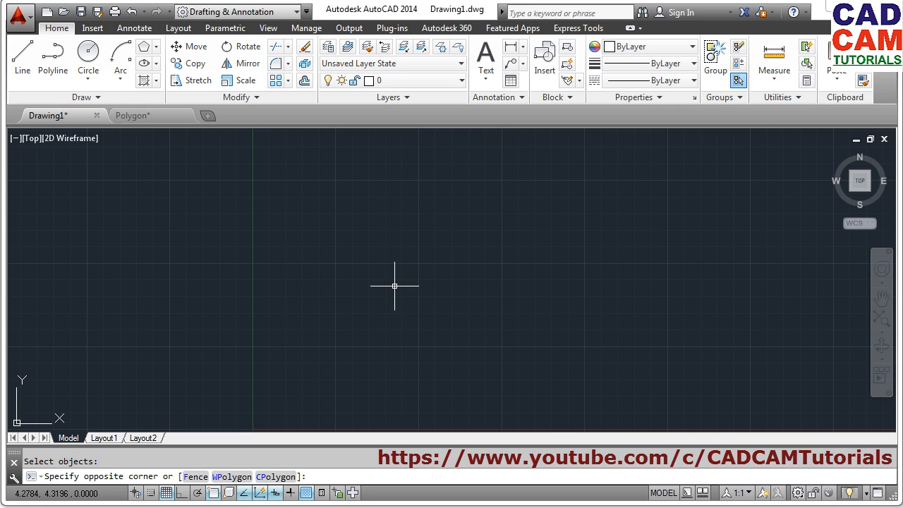
Place five separate donuts with inside diameter 1 and outside diameter 2 across the empty drawing.
click(92, 97)
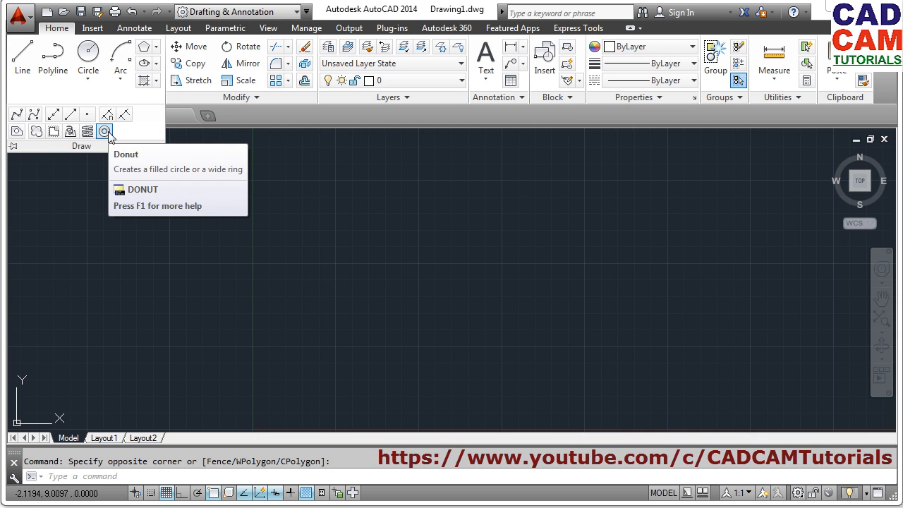
click(105, 132)
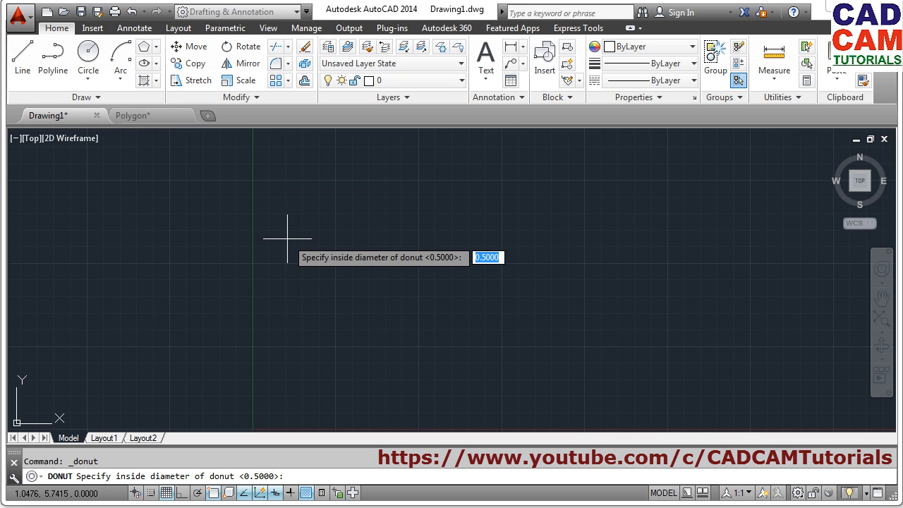
key(Return)
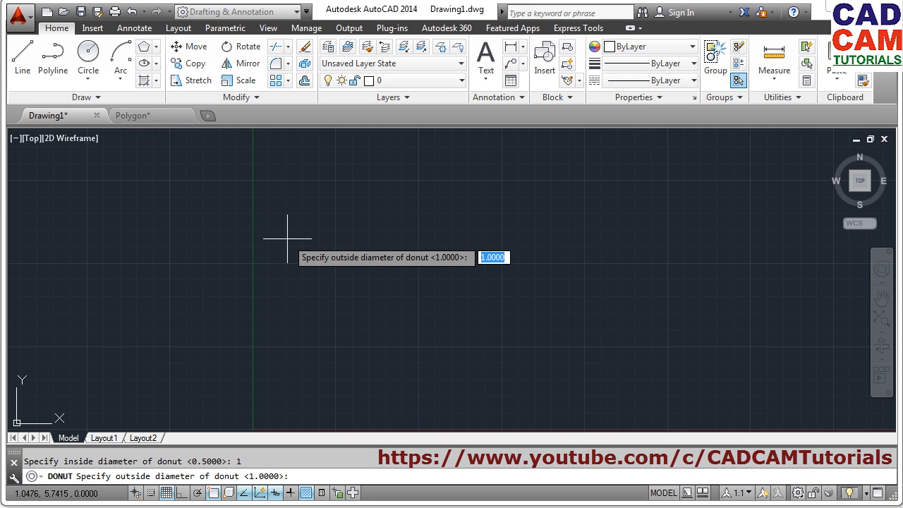
key(Return)
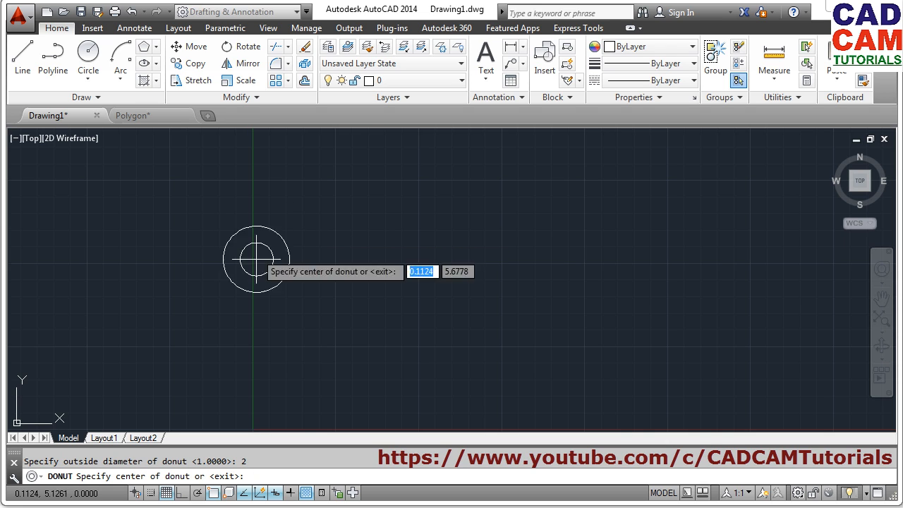
click(237, 328)
click(291, 221)
click(410, 187)
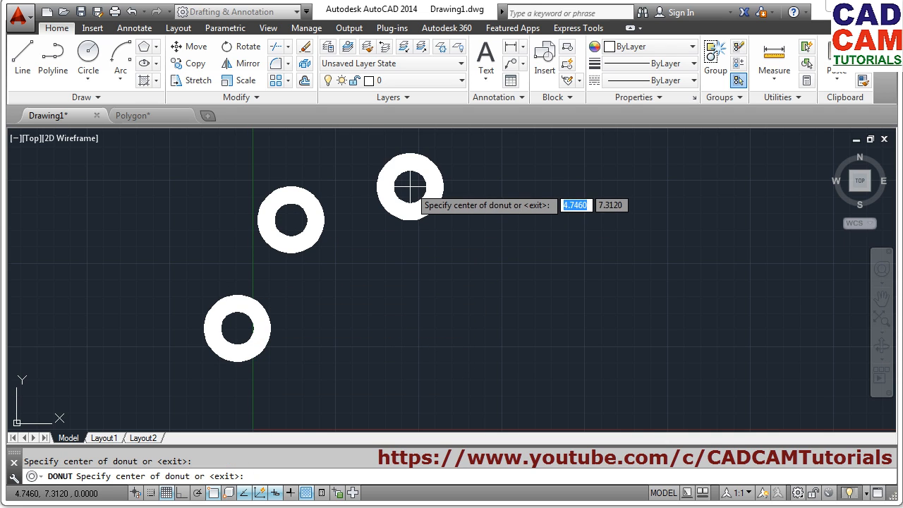
click(564, 199)
click(366, 302)
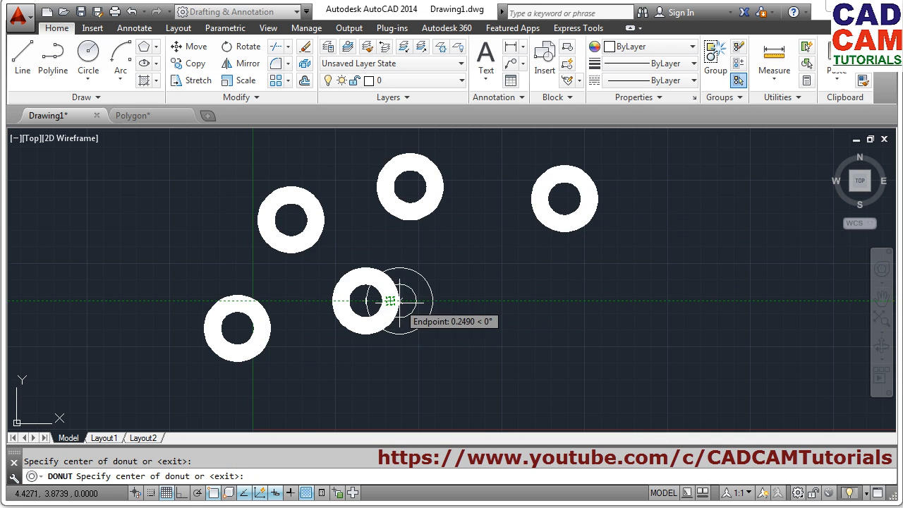
key(Return)
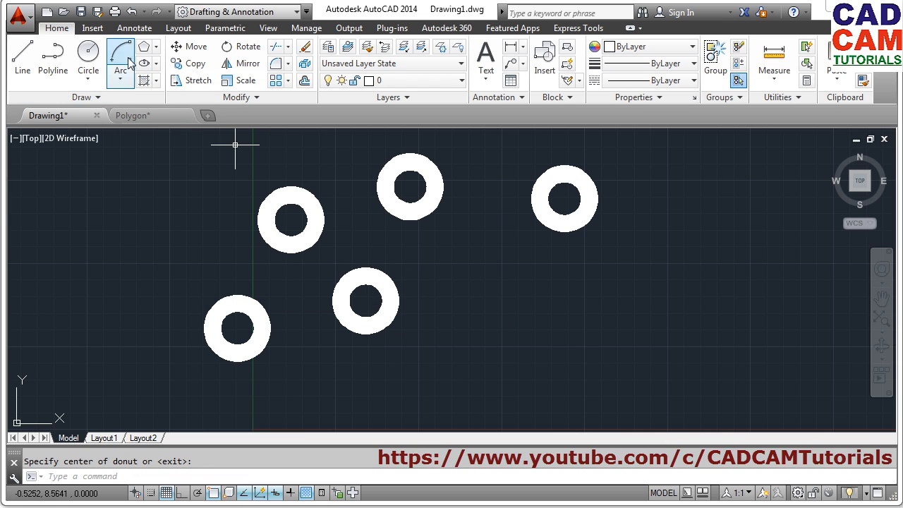
Place four solid filled donuts with inside diameter 0 and outside diameter 2 to the right of the rings.
click(91, 97)
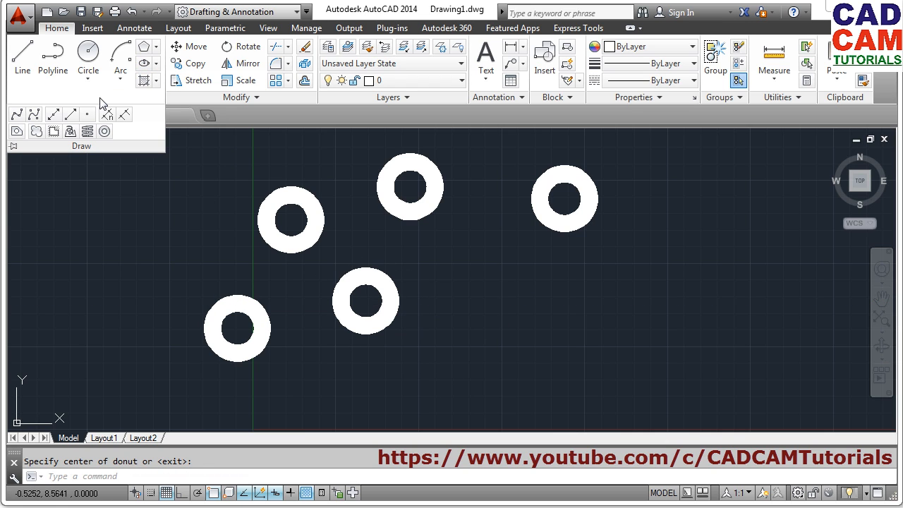
click(104, 133)
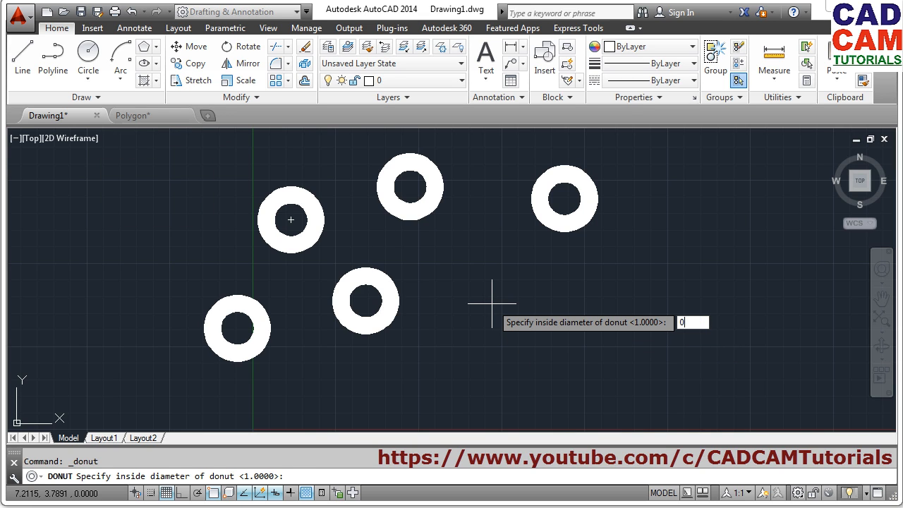
text(0)
key(Return)
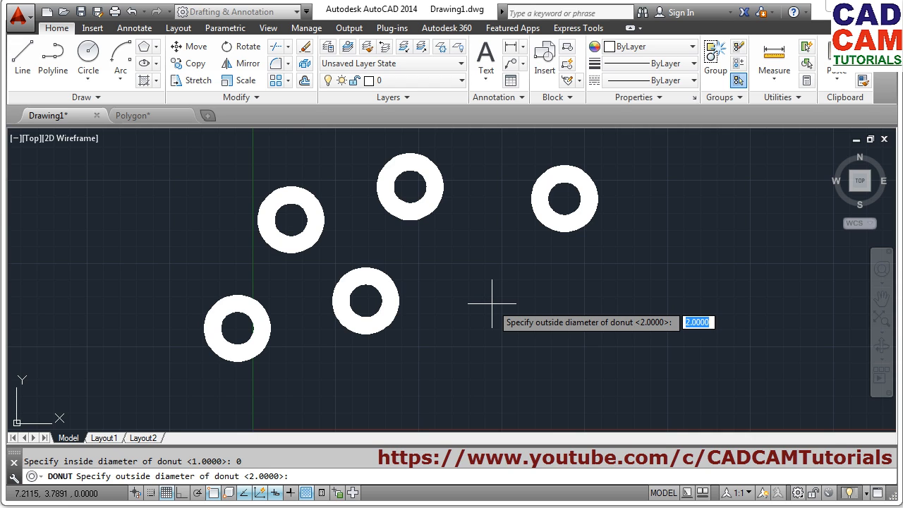
key(Return)
click(485, 335)
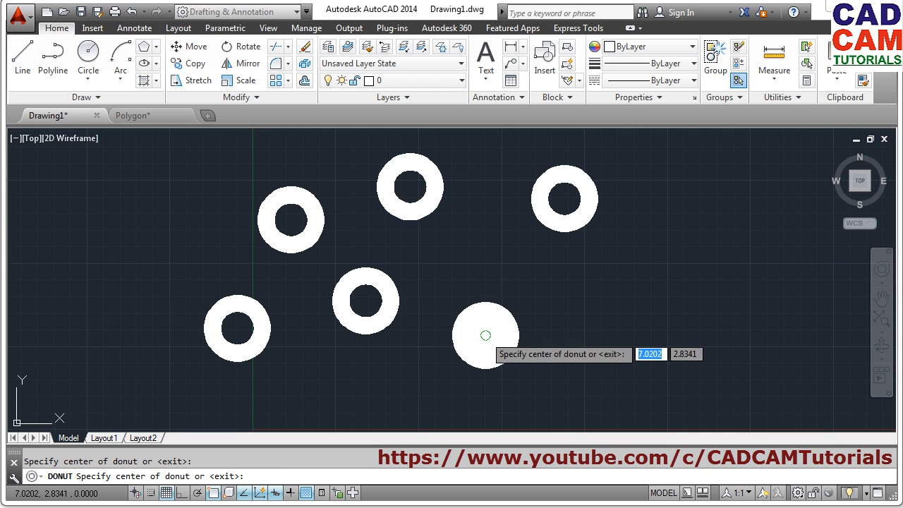
click(603, 286)
click(702, 234)
click(718, 347)
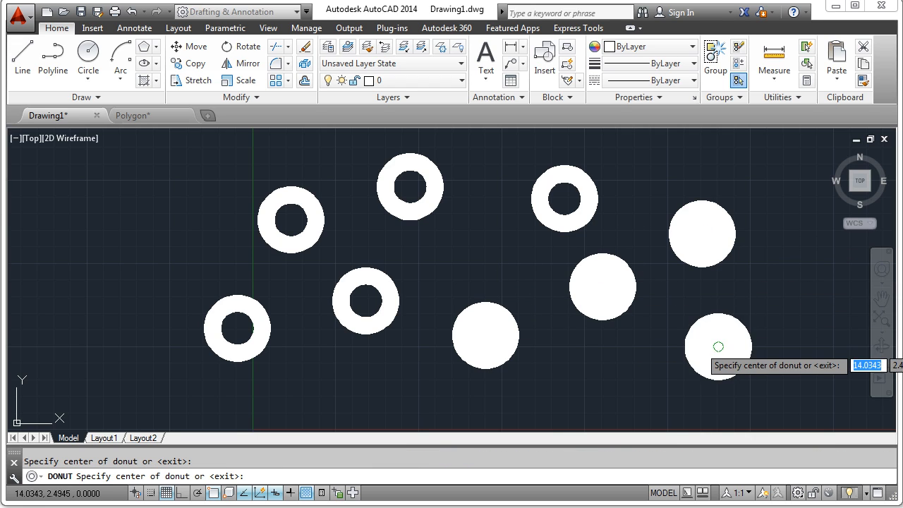
key(Return)
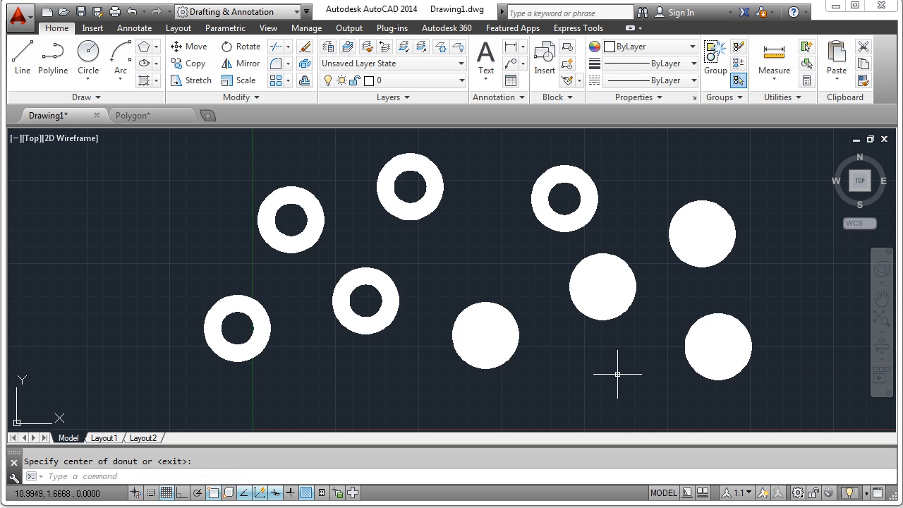
click(836, 7)
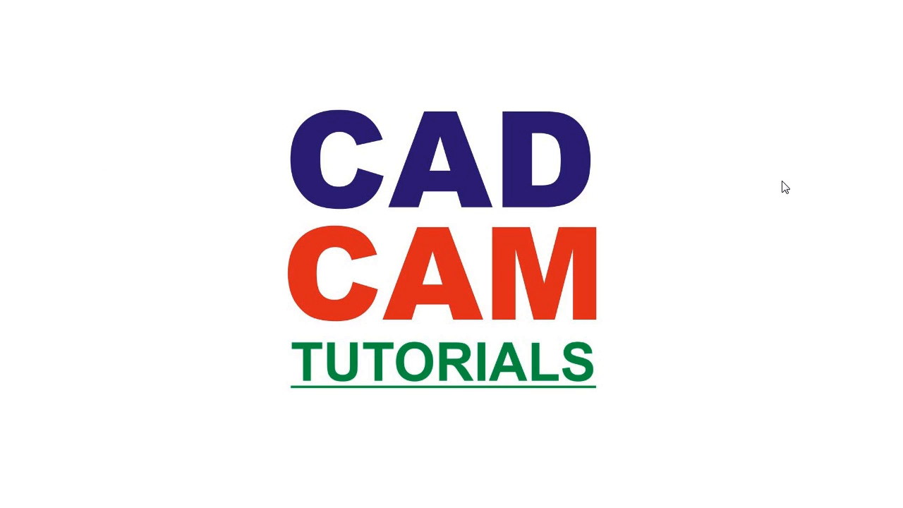